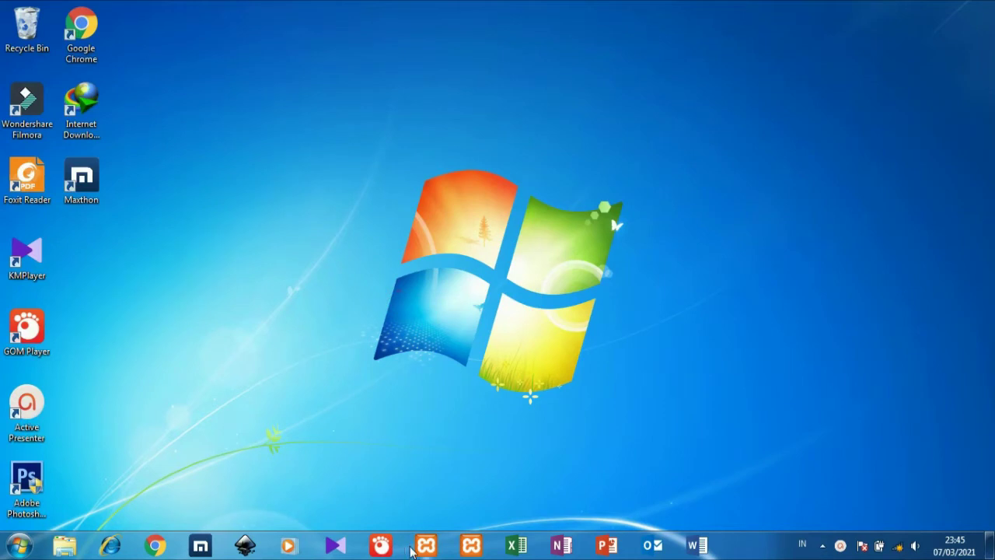
Start the Apache and MySQL servers in XAMPP Control Panel, then minimize it.
{"action": "left_click", "coordinate": [420, 547]}
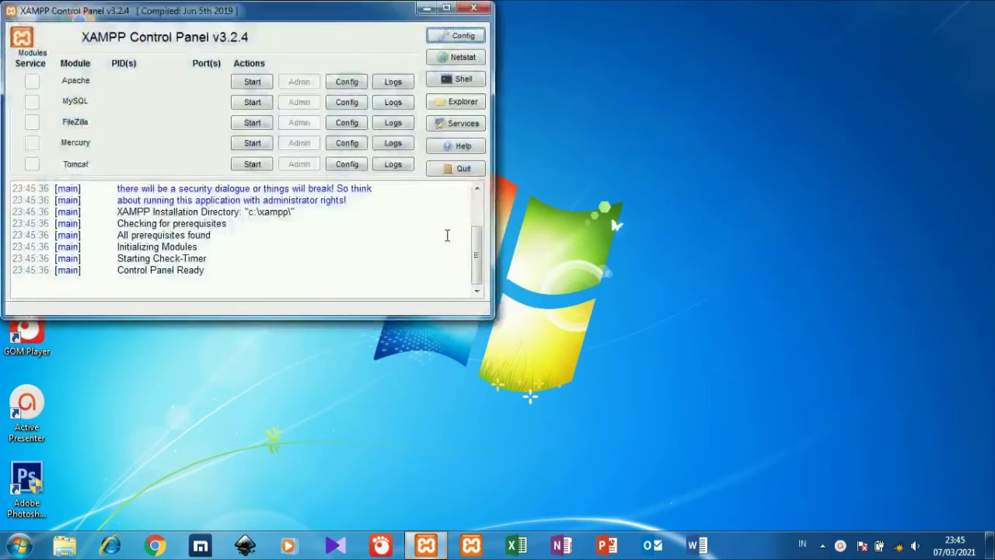
{"action": "left_click", "coordinate": [262, 83]}
{"action": "left_click", "coordinate": [264, 102]}
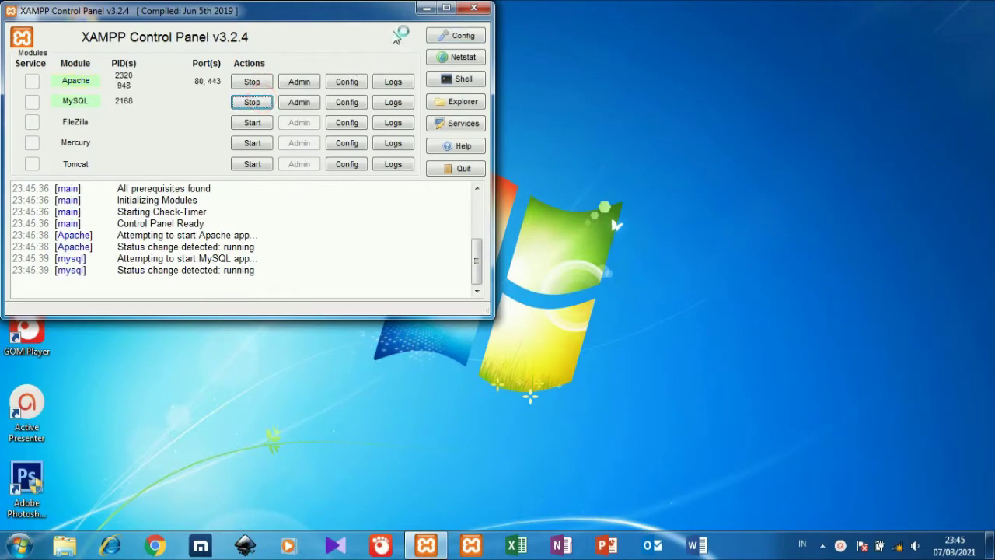
{"action": "left_click", "coordinate": [425, 8]}
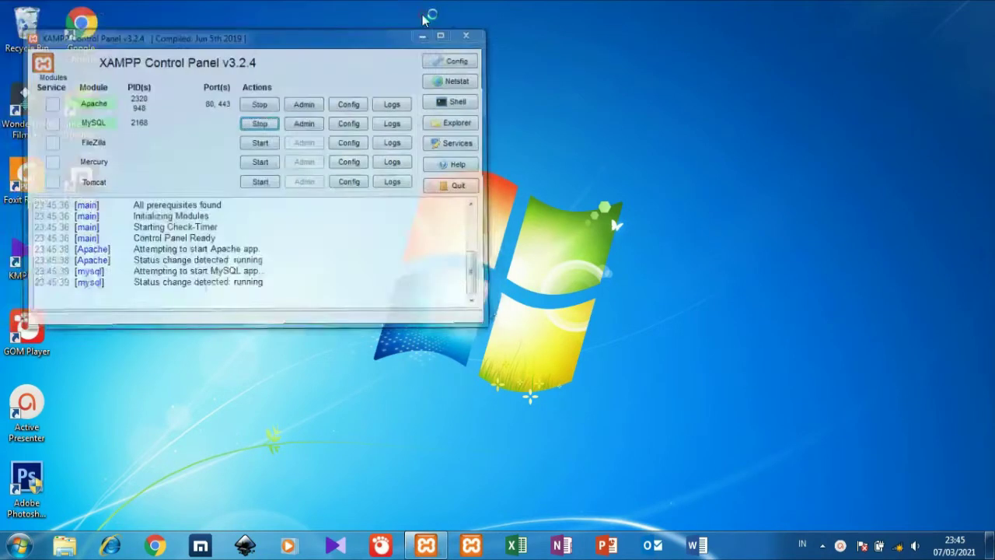
Launch Sublime Text from the Start menu.
{"action": "left_click", "coordinate": [21, 545]}
{"action": "left_click", "coordinate": [110, 352]}
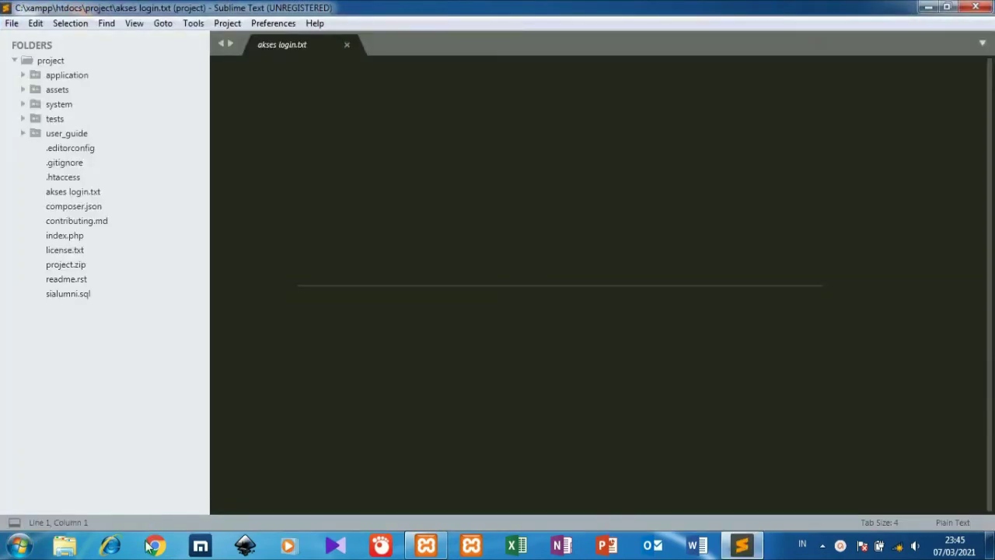
{"action": "left_click", "coordinate": [152, 546]}
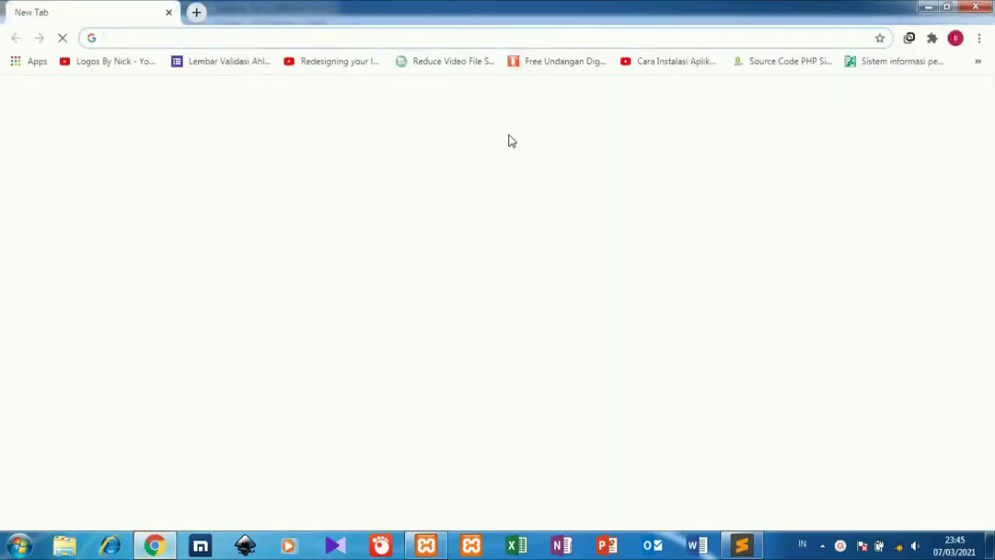
{"action": "left_click", "coordinate": [741, 546]}
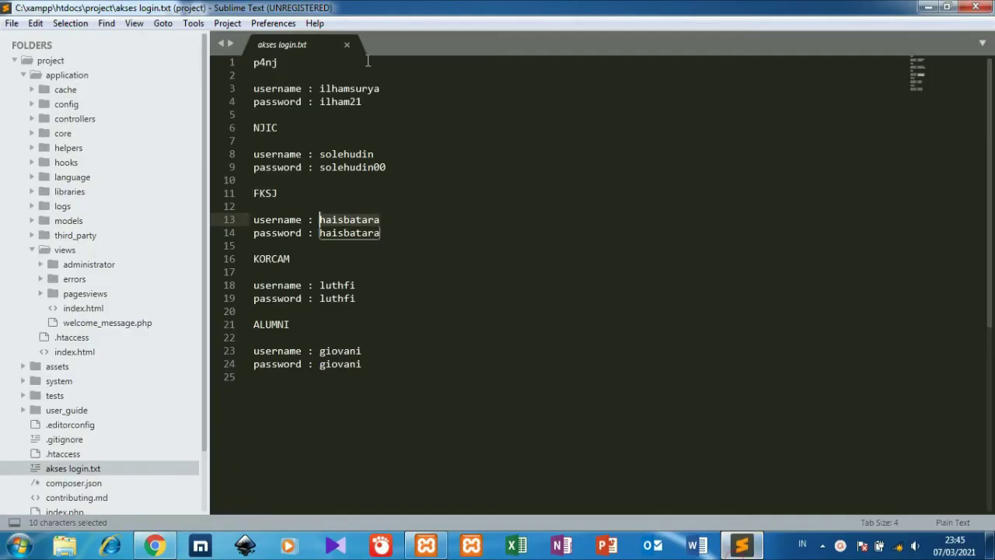
Open the Gresik folder from htdocs in Sublime Text and maximize the window.
{"action": "left_click", "coordinate": [11, 22]}
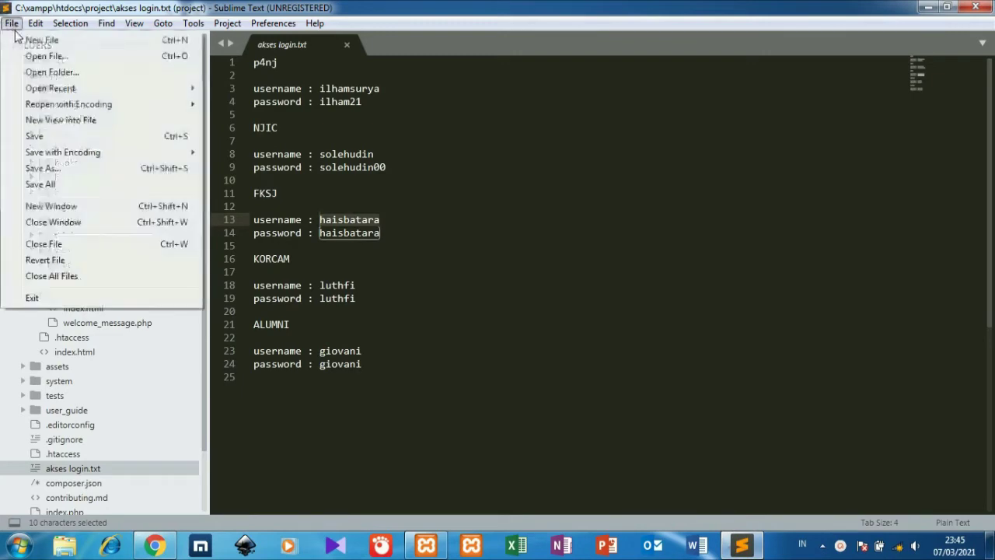
{"action": "left_click", "coordinate": [23, 72]}
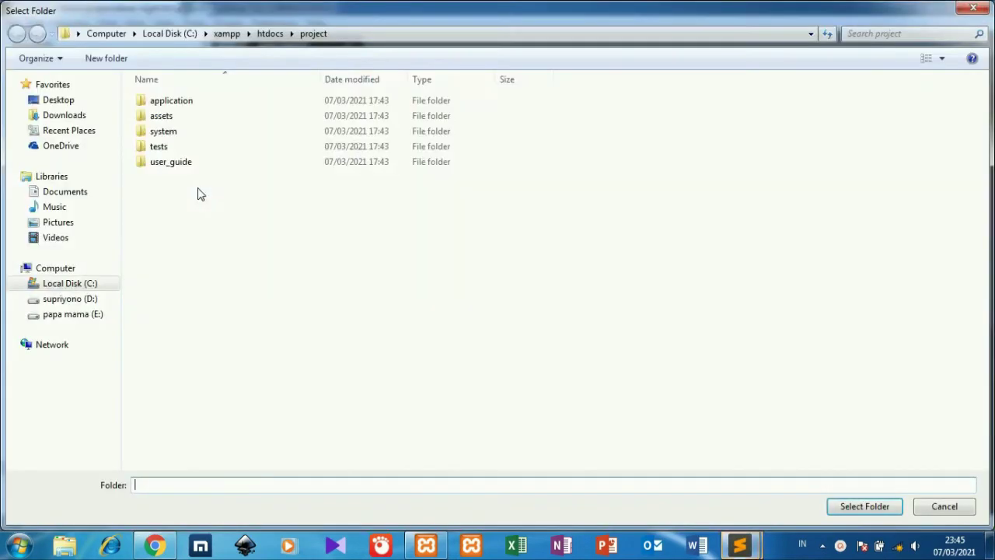
{"action": "left_click", "coordinate": [268, 33]}
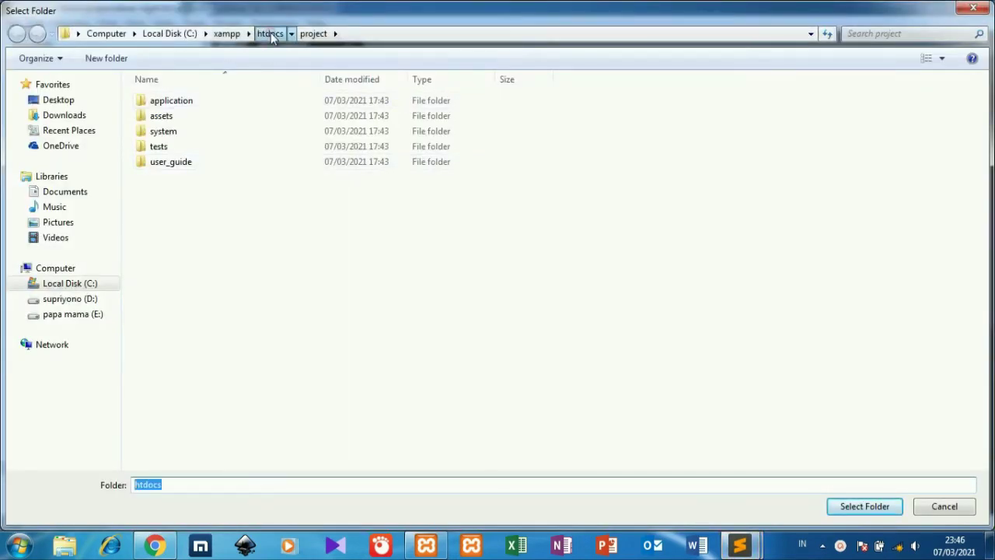
{"action": "left_click", "coordinate": [222, 132]}
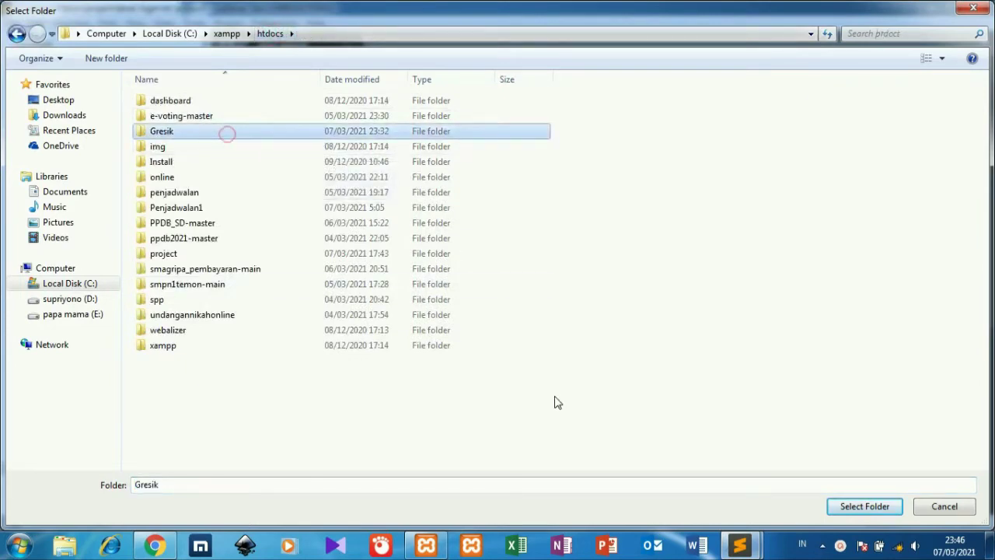
{"action": "left_click", "coordinate": [837, 506]}
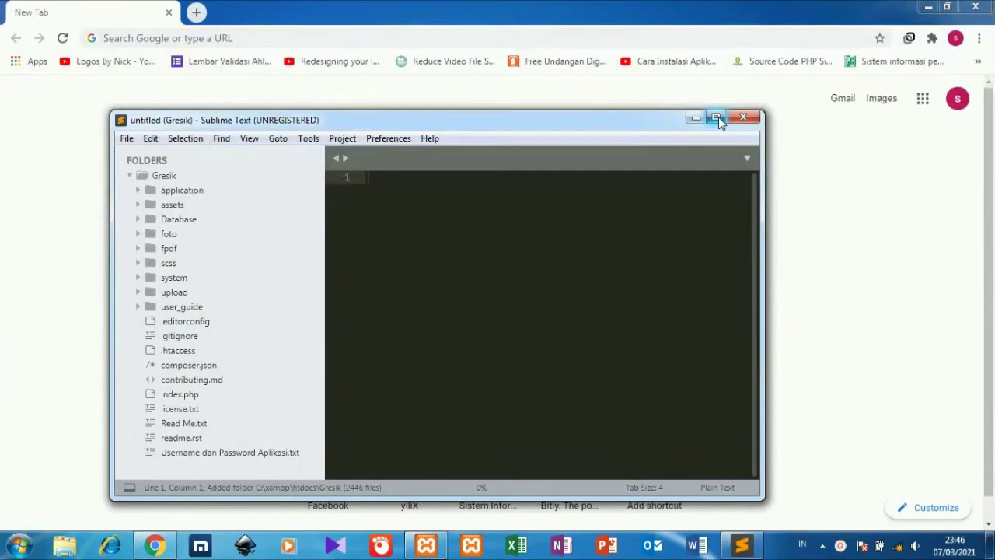
{"action": "left_click", "coordinate": [719, 116]}
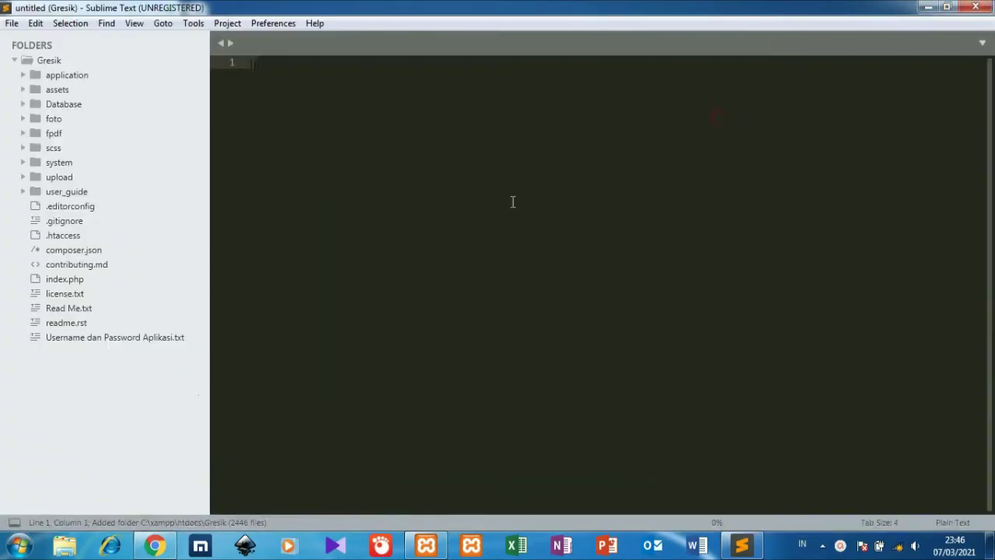
Open local phpMyAdmin from Chrome and go to its databases page.
{"action": "left_click", "coordinate": [157, 547]}
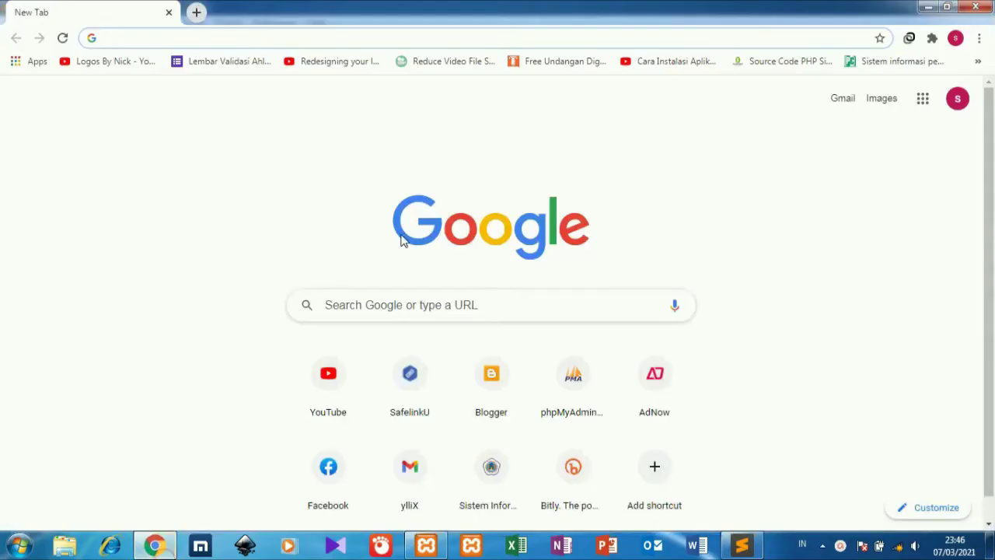
{"action": "left_click", "coordinate": [565, 379]}
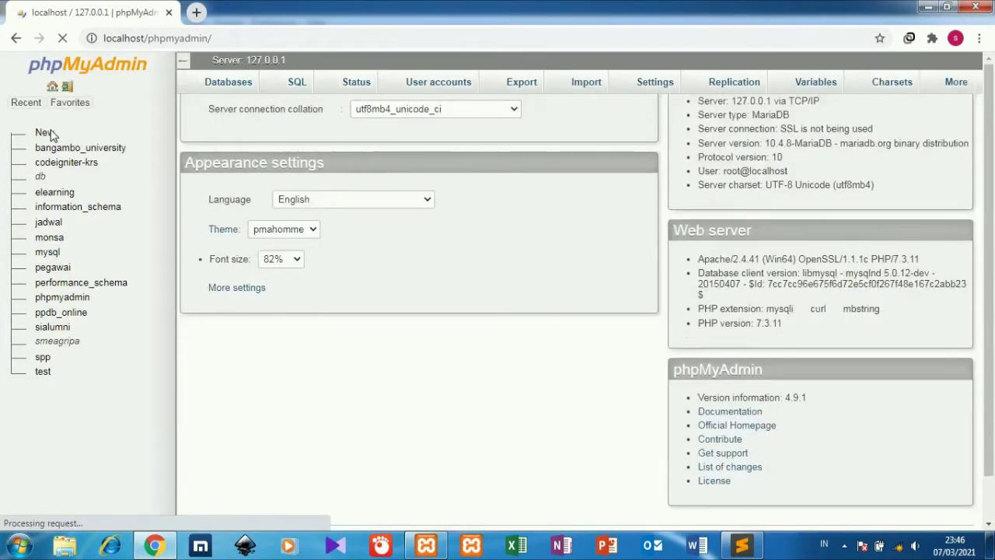
{"action": "left_click", "coordinate": [45, 134]}
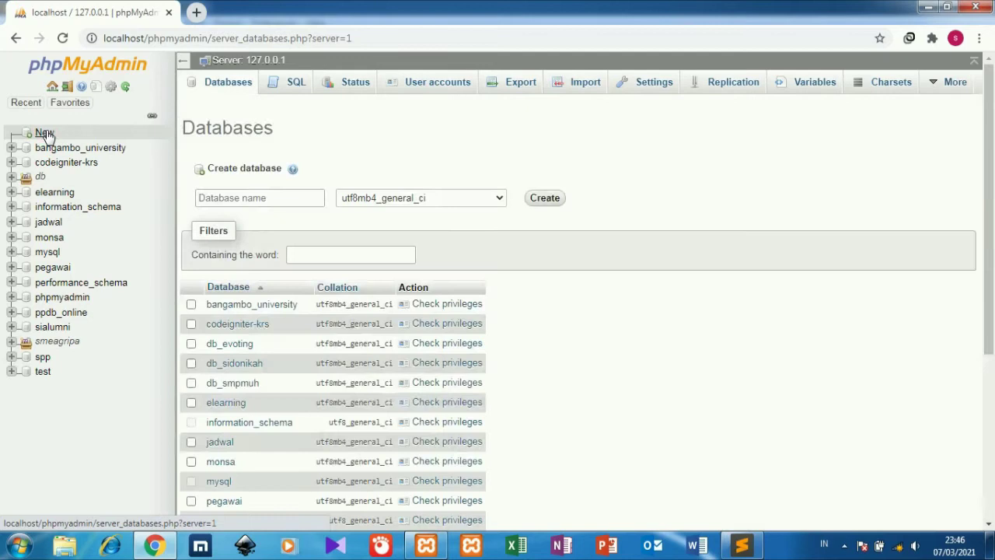
Leave an empty new browser tab open and return to Sublime Text.
{"action": "left_click", "coordinate": [195, 13]}
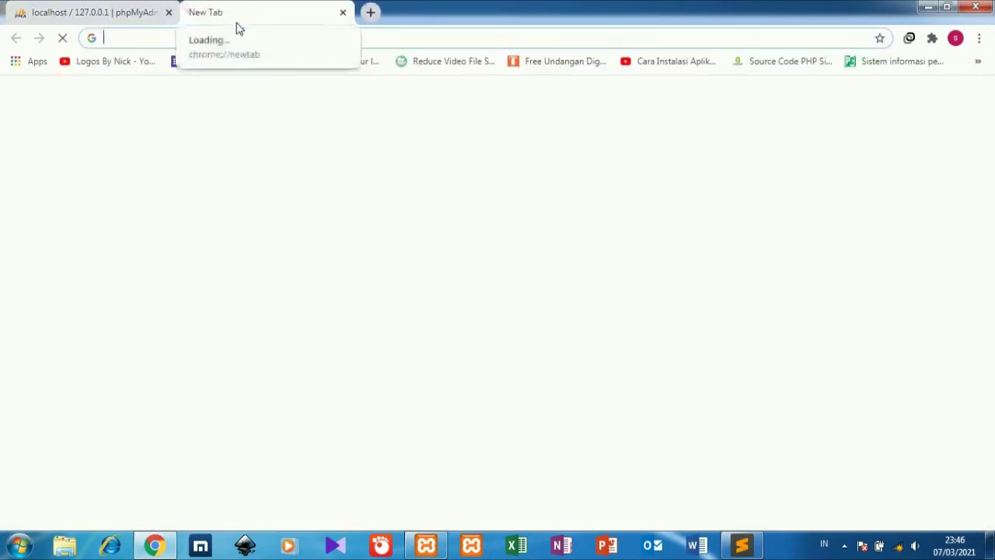
{"action": "type", "text": "l"}
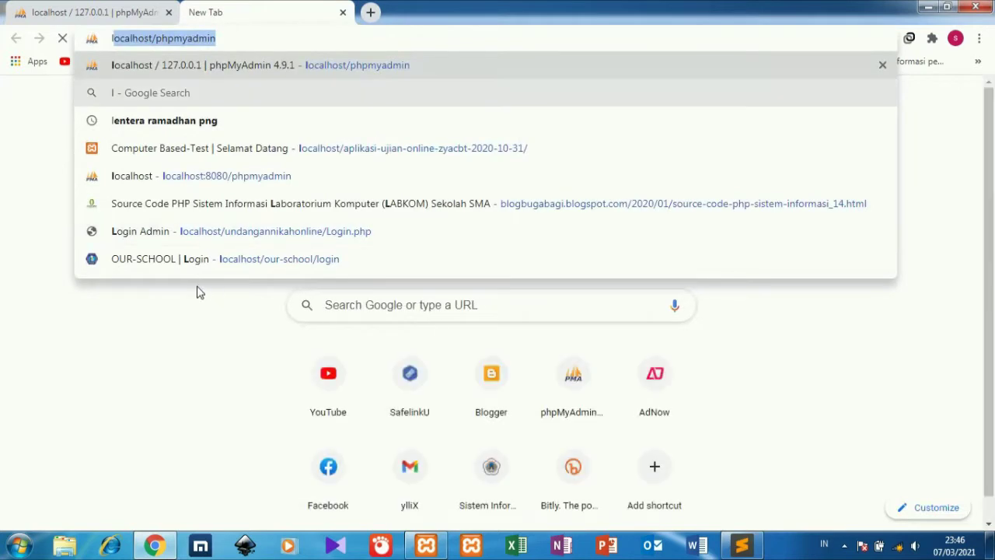
{"action": "key", "text": "BackSpace"}
{"action": "key", "text": "BackSpace"}
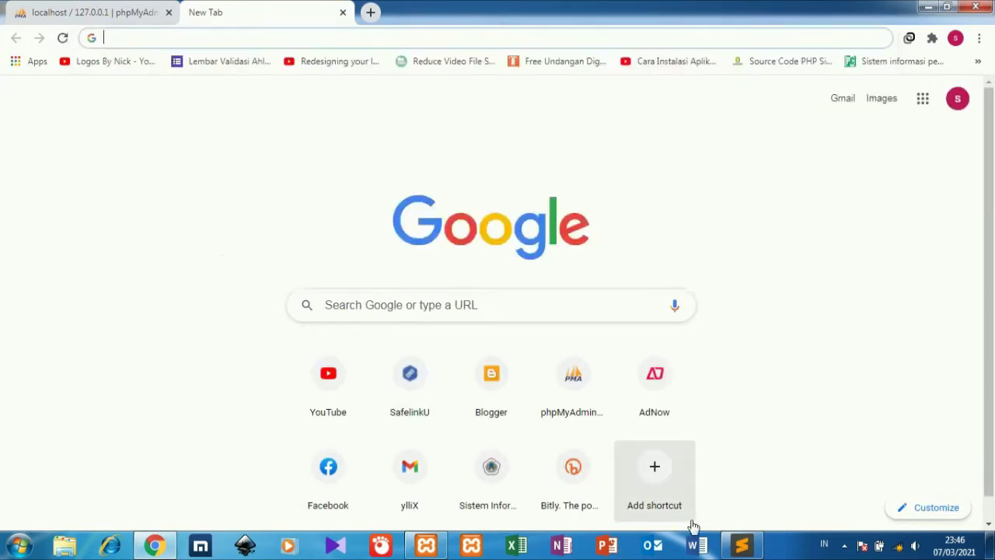
{"action": "left_click", "coordinate": [741, 544]}
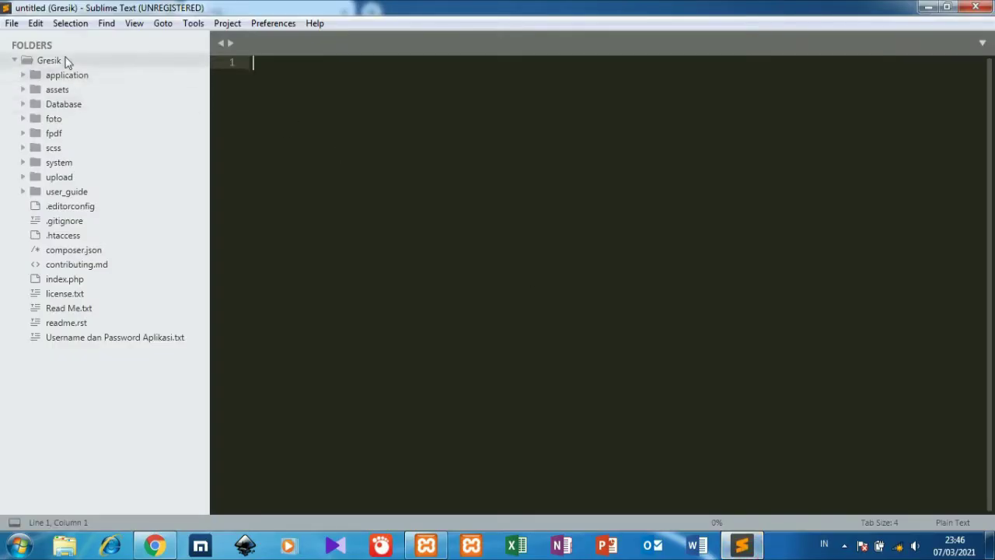
Copy the folder name 'Gresik' from the Rename field without renaming it.
{"action": "right_click", "coordinate": [67, 60]}
{"action": "left_click", "coordinate": [102, 84]}
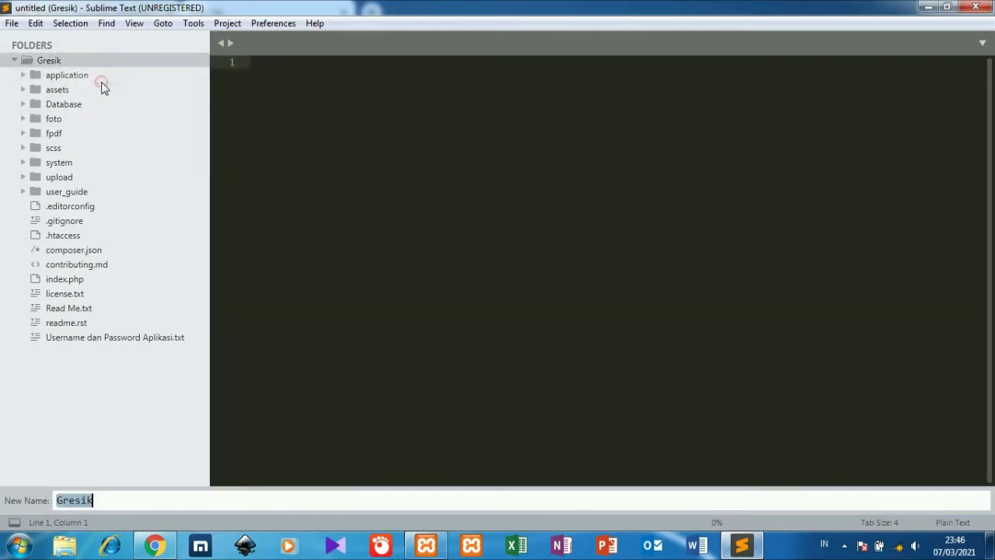
{"action": "key", "text": "ctrl+c"}
{"action": "key", "text": "Escape"}
{"action": "left_click", "coordinate": [155, 545]}
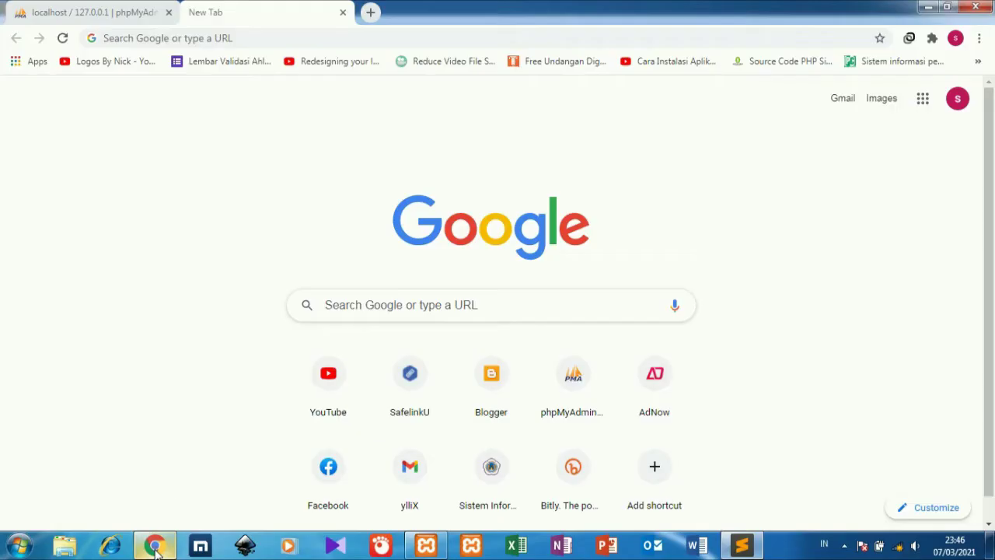
Load localhost/Gresik, which reports the unknown database 'surel'.
{"action": "type", "text": "localhost/phpmyadmin"}
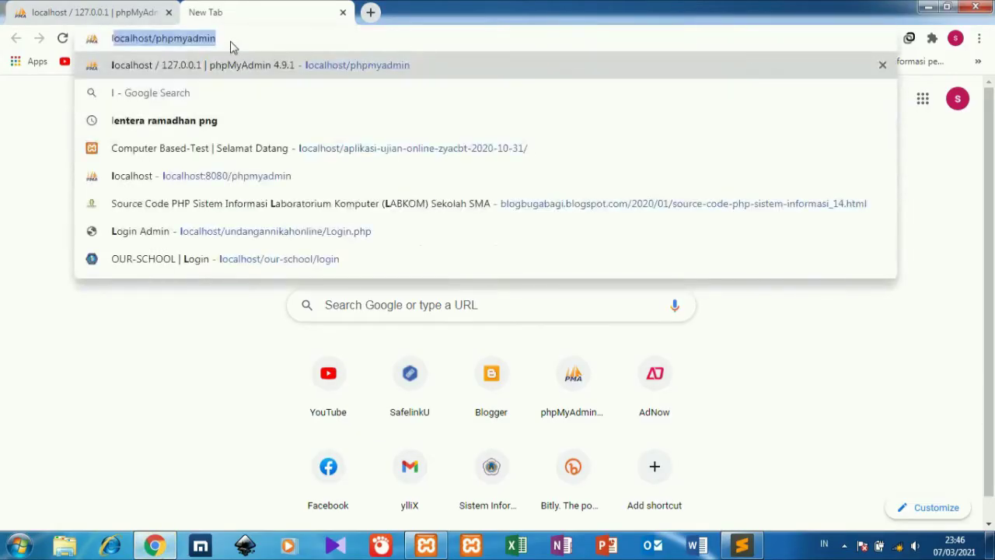
{"action": "left_click_drag", "start_coordinate": [236, 36], "coordinate": [159, 37]}
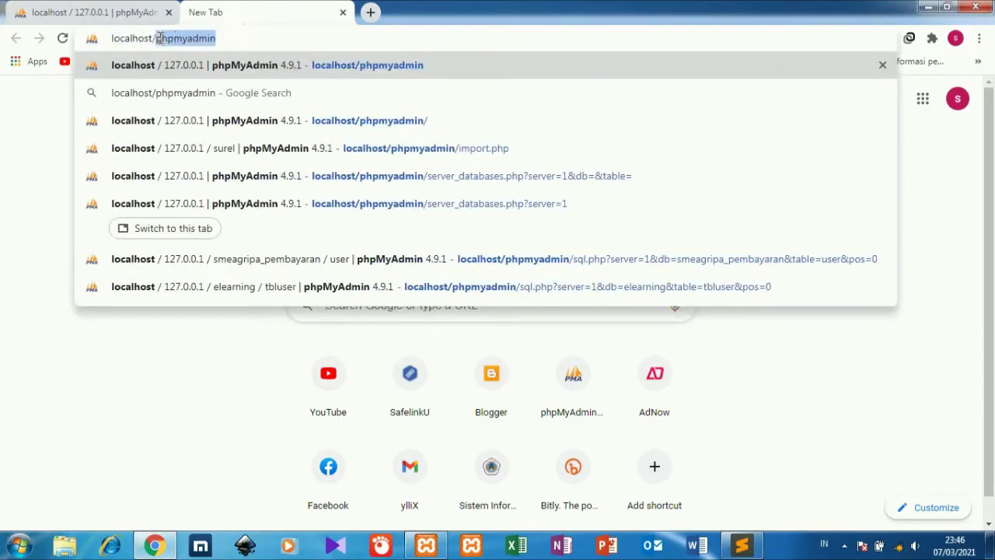
{"action": "type", "text": "Gresik"}
{"action": "key", "text": "Return"}
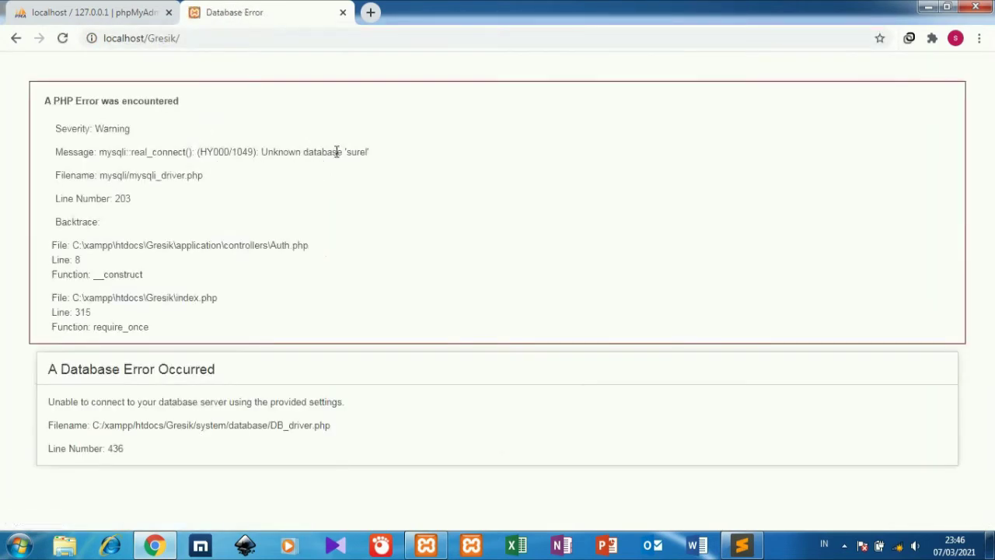
{"action": "left_click_drag", "start_coordinate": [349, 152], "coordinate": [367, 153]}
{"action": "left_click", "coordinate": [128, 12]}
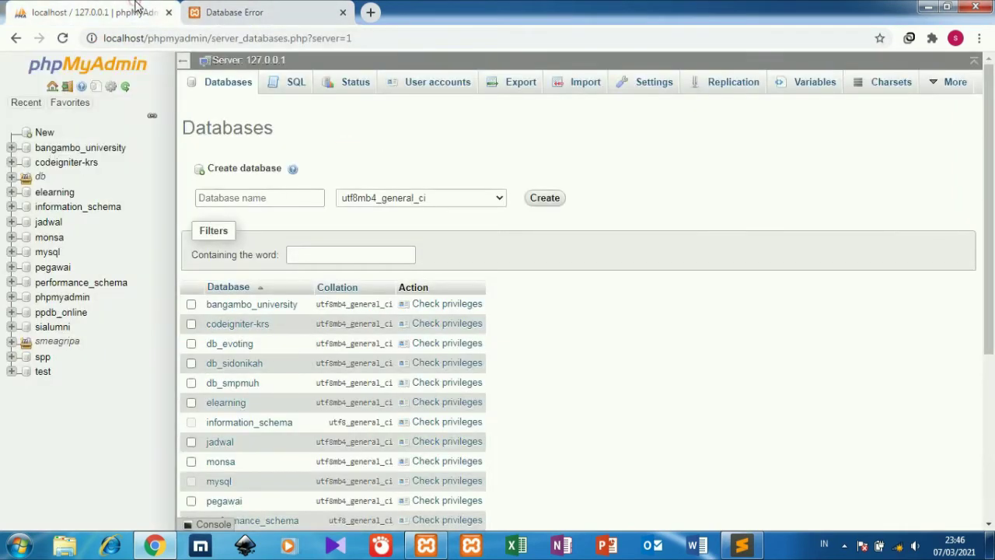
Create a database named 'surel' with the default collation.
{"action": "left_click", "coordinate": [237, 197]}
{"action": "key", "text": "ctrl+v"}
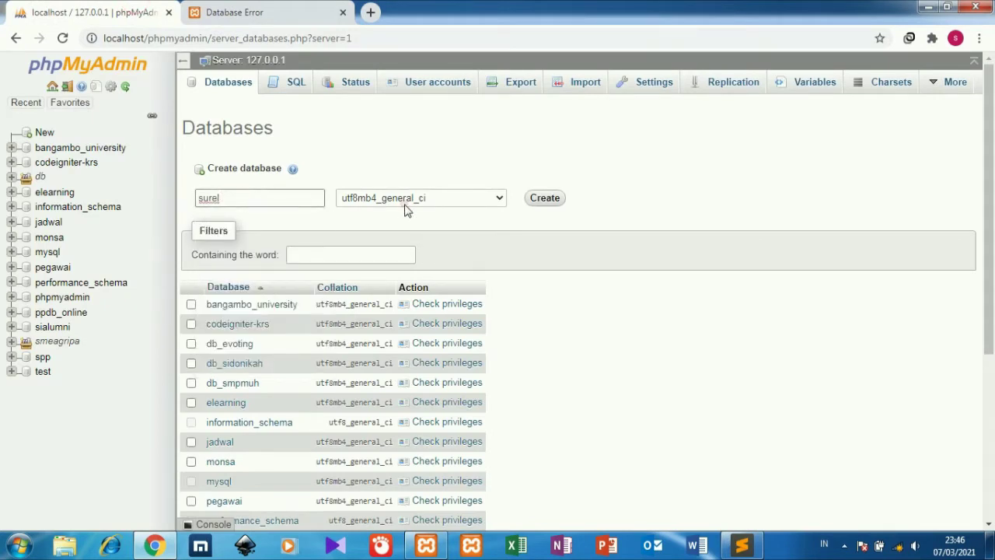
{"action": "left_click", "coordinate": [404, 203]}
{"action": "left_click_drag", "start_coordinate": [502, 418], "coordinate": [502, 163]}
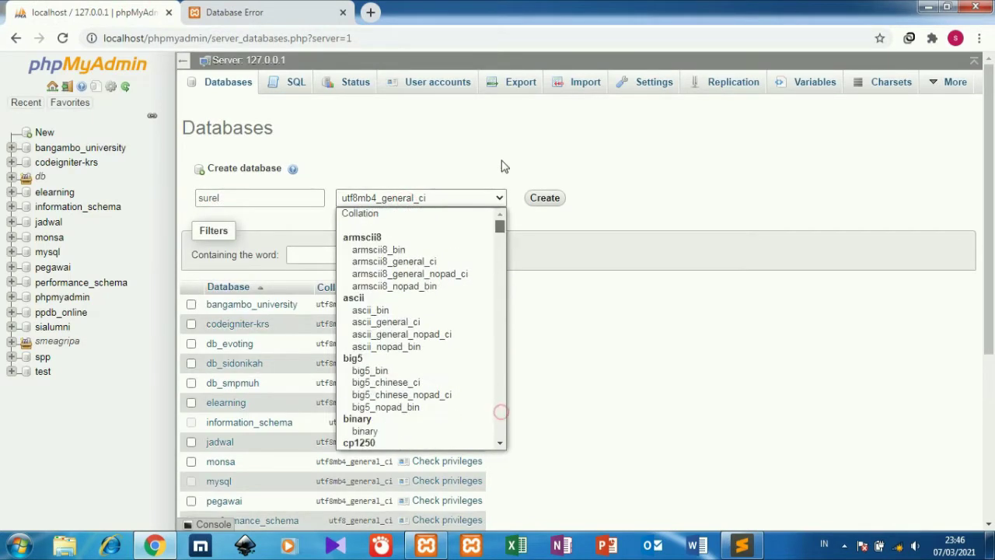
{"action": "left_click", "coordinate": [459, 216]}
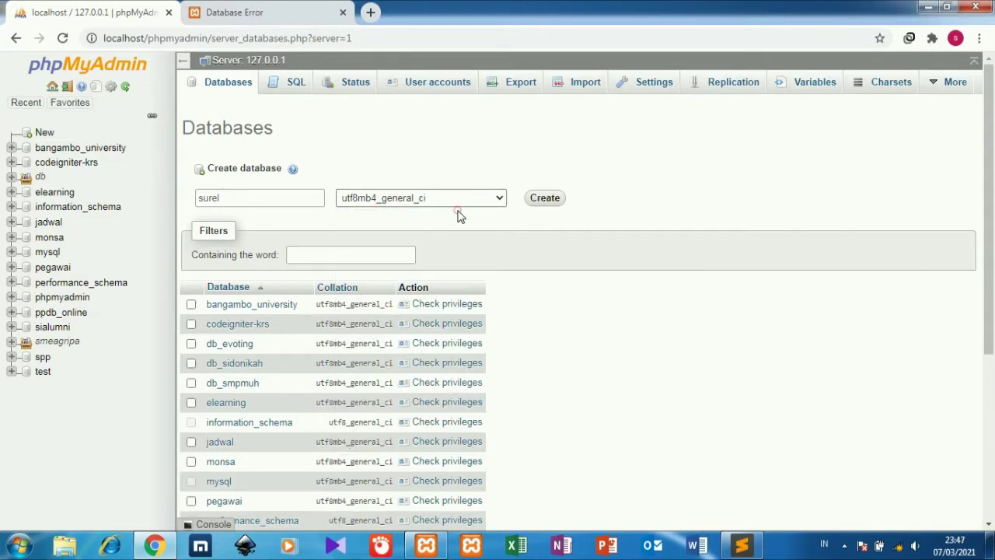
{"action": "left_click", "coordinate": [543, 199]}
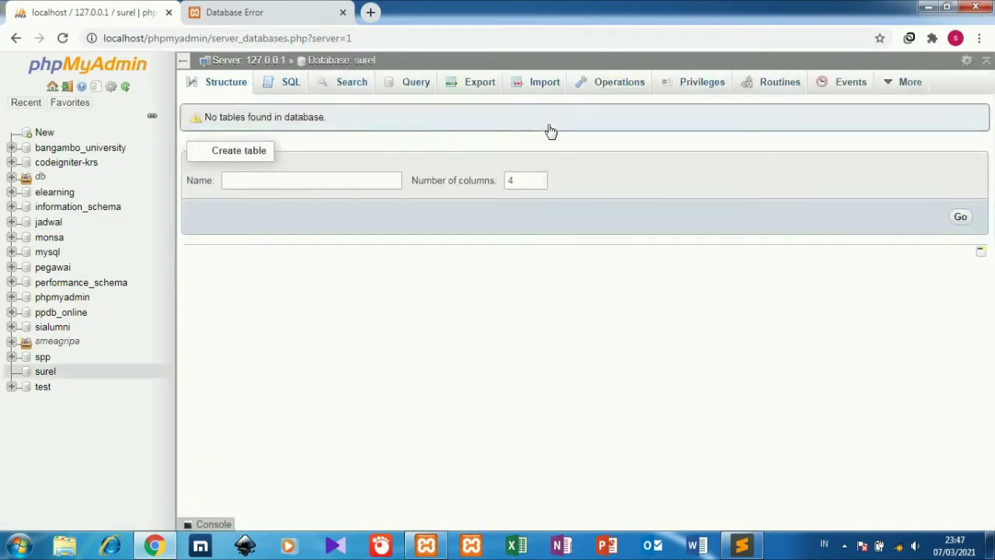
On surel's Import page, browse to C:\xampp\htdocs\Gresik\Database.
{"action": "left_click", "coordinate": [533, 85]}
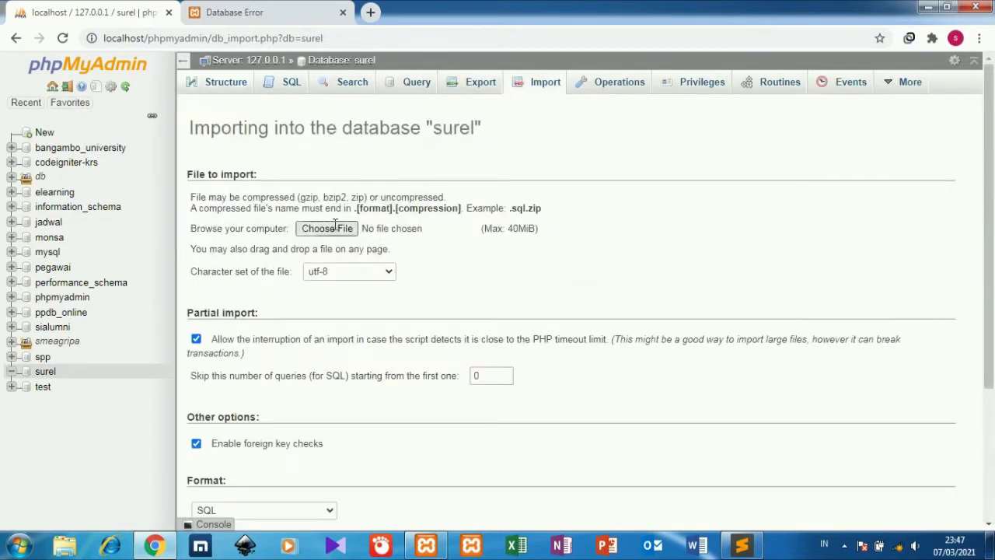
{"action": "left_click", "coordinate": [334, 228]}
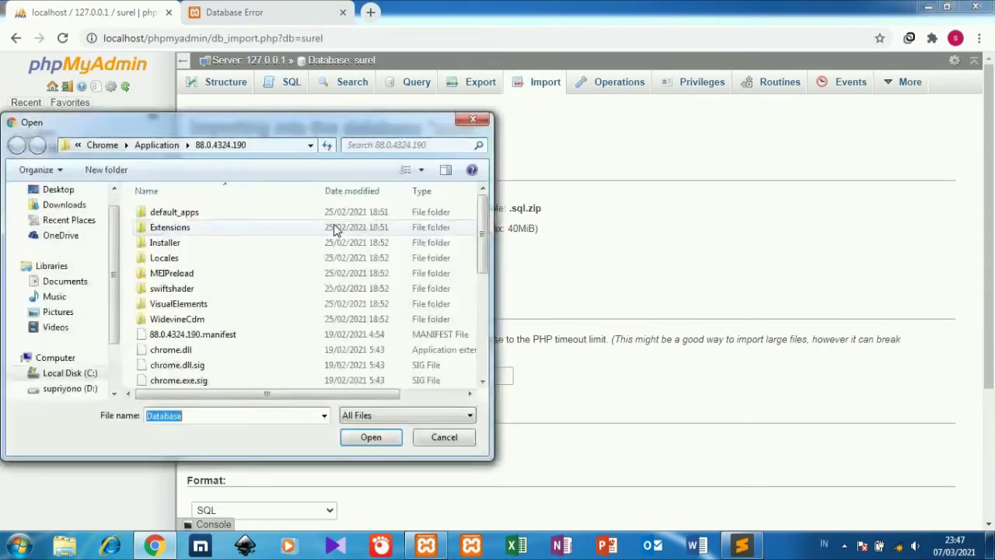
{"action": "left_click", "coordinate": [81, 372]}
{"action": "double_click", "coordinate": [164, 351]}
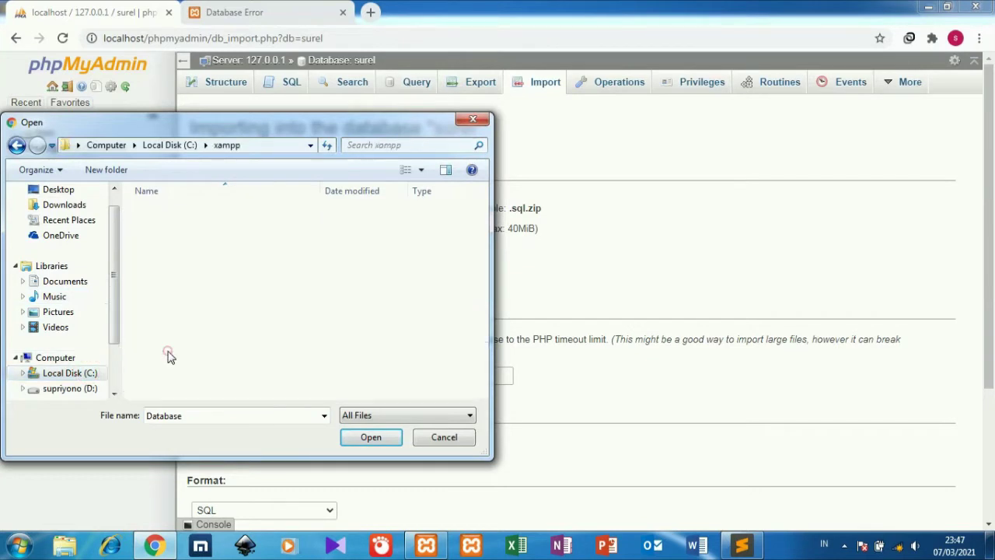
{"action": "double_click", "coordinate": [207, 290]}
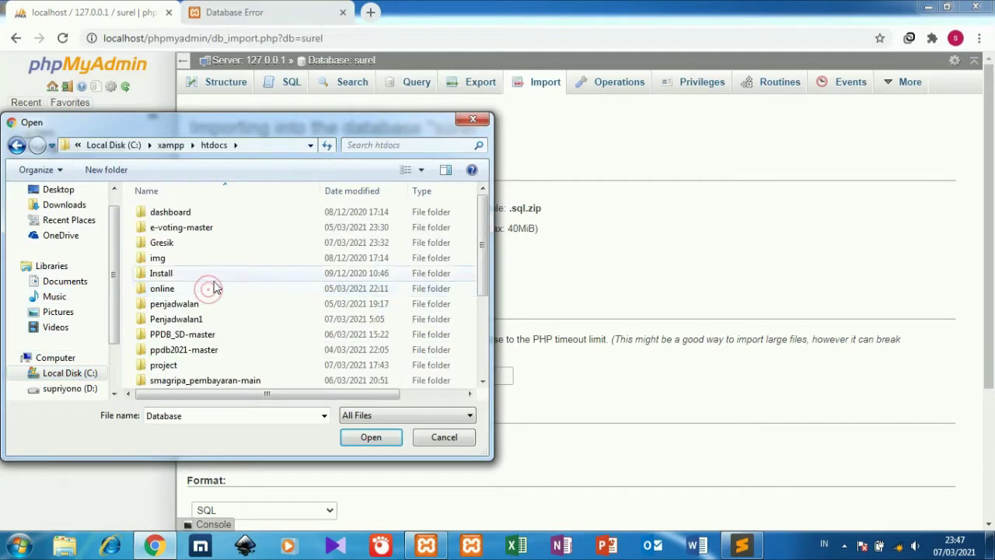
{"action": "double_click", "coordinate": [247, 243]}
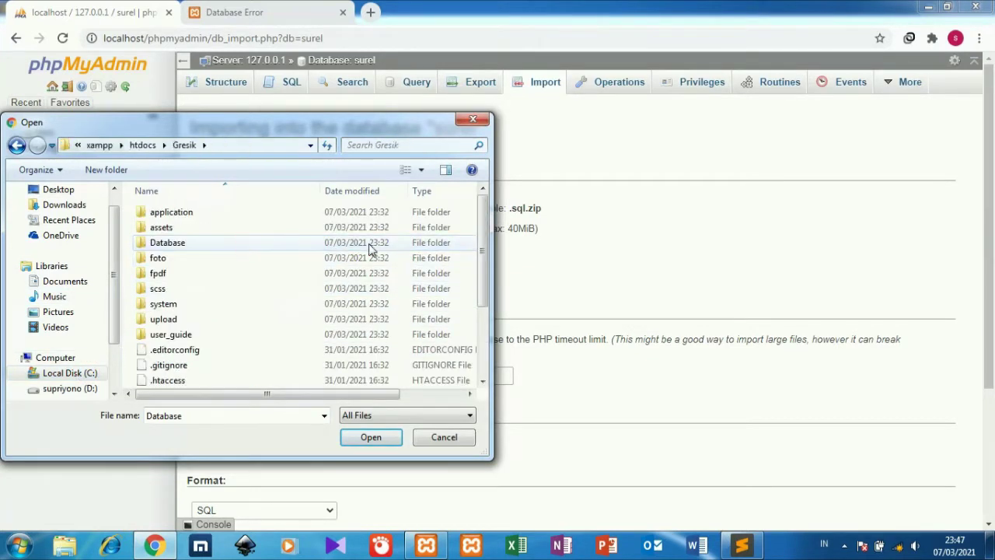
{"action": "double_click", "coordinate": [359, 244]}
Select surel.sql and run the import into the surel database.
{"action": "left_click", "coordinate": [389, 221]}
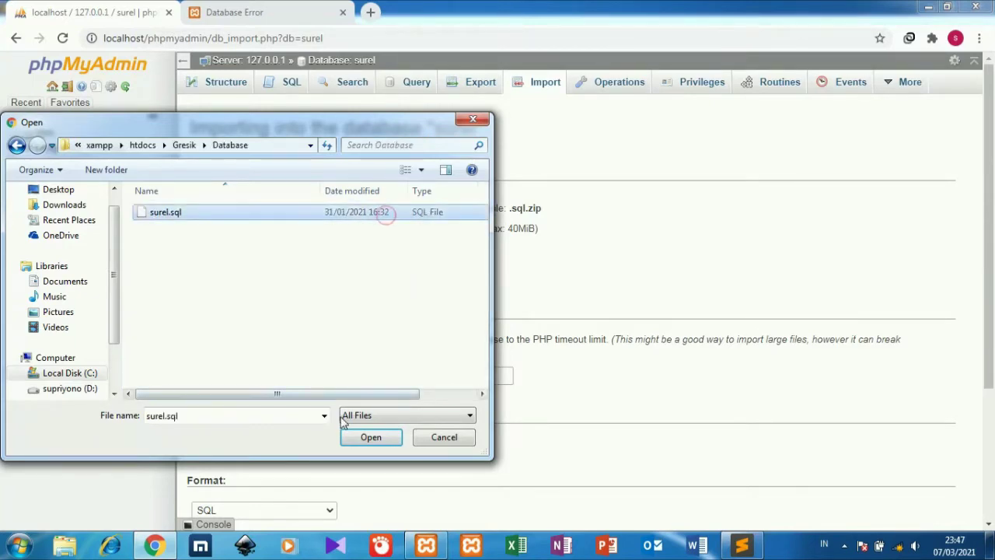
{"action": "left_click", "coordinate": [356, 436]}
{"action": "scroll", "coordinate": [991, 230], "scroll_direction": "down", "scroll_amount": 3}
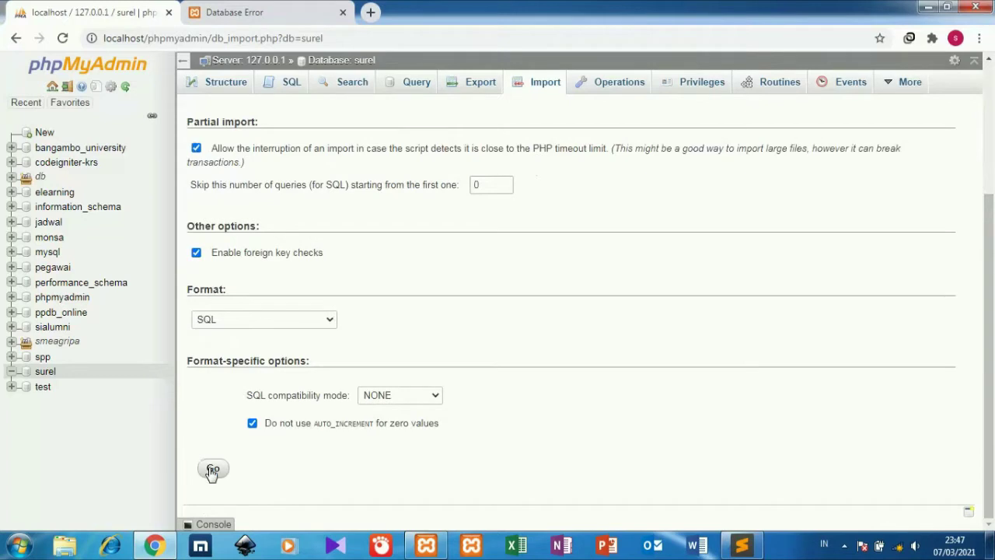
{"action": "left_click", "coordinate": [213, 470]}
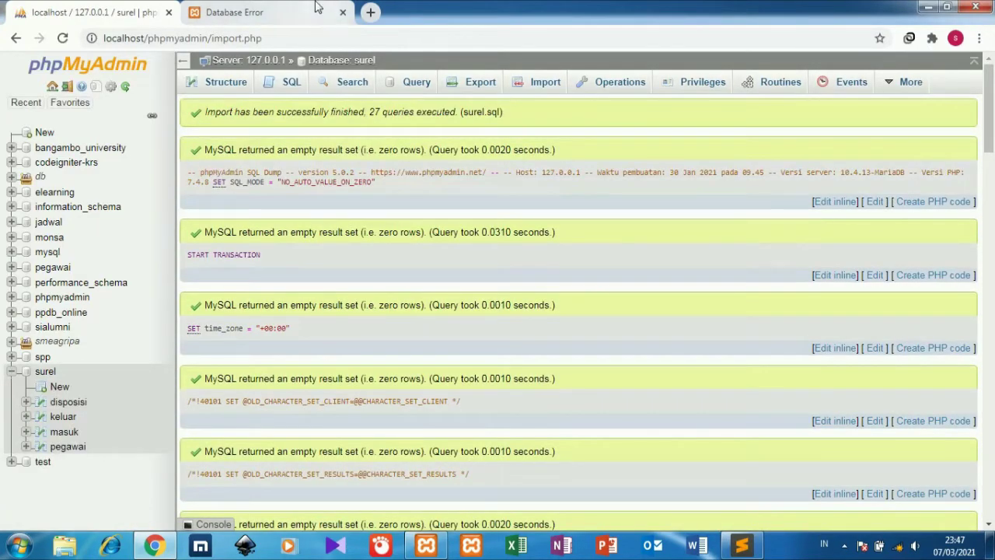
{"action": "left_click", "coordinate": [317, 7]}
Reload the app tab, then browse the pegawai table and select the first username.
{"action": "left_click", "coordinate": [322, 37]}
{"action": "key", "text": "Return"}
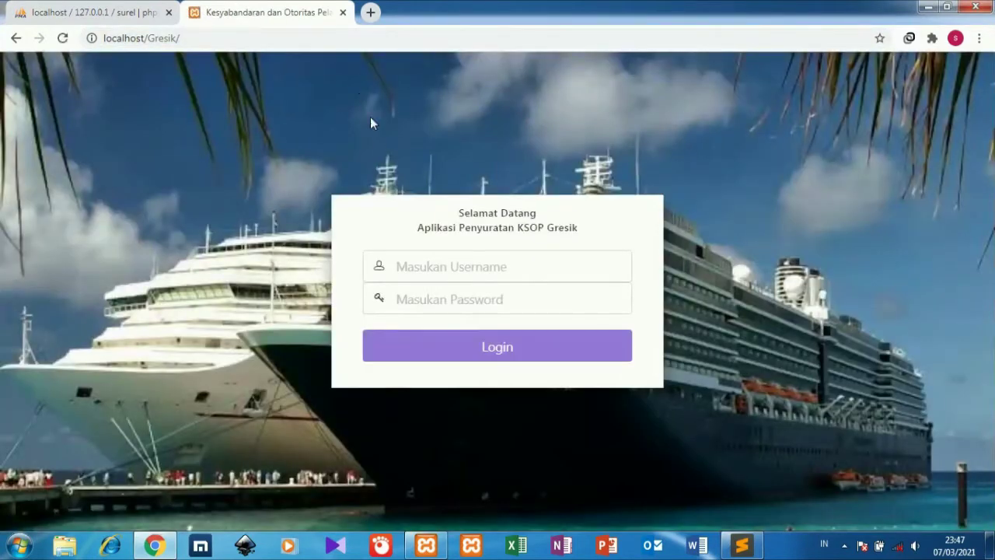
{"action": "left_click", "coordinate": [71, 10]}
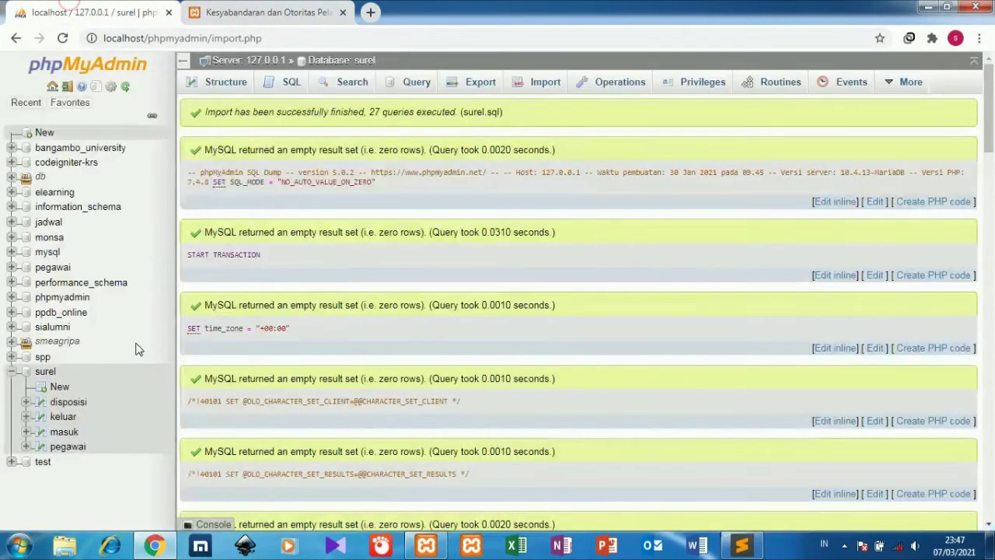
{"action": "left_click", "coordinate": [68, 447]}
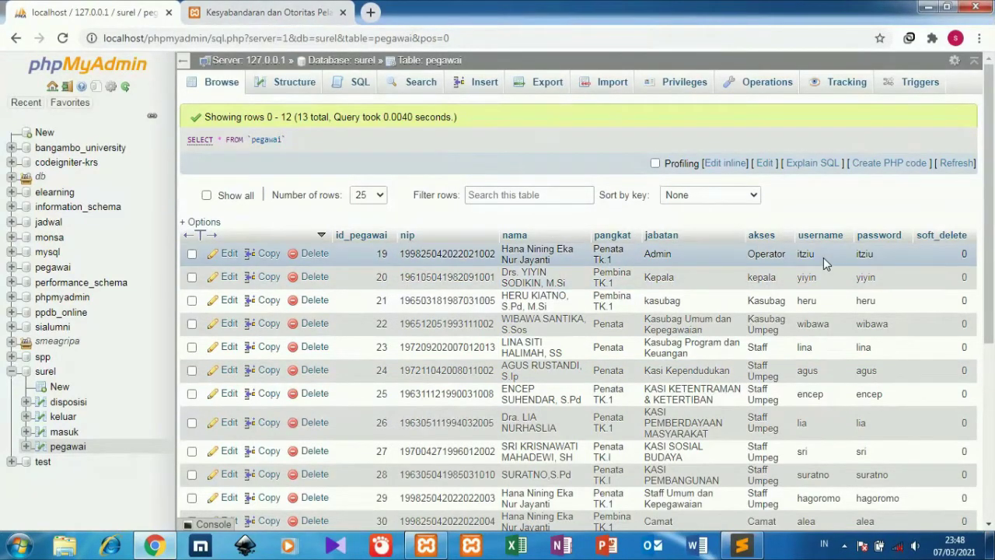
{"action": "left_click_drag", "start_coordinate": [821, 262], "coordinate": [798, 260]}
{"action": "key", "text": "ctrl+c"}
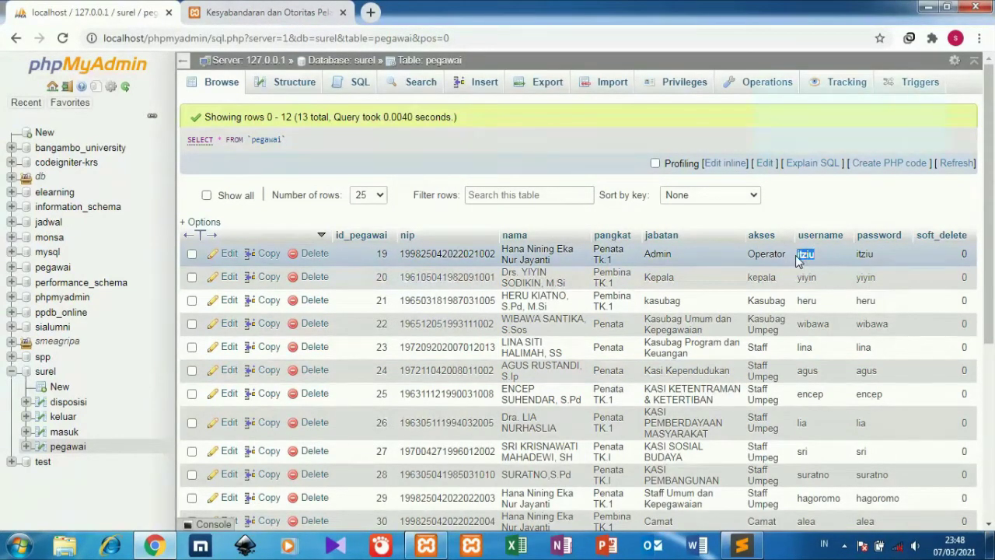
Log in by pasting the admin username and typing the account password.
{"action": "left_click", "coordinate": [233, 11]}
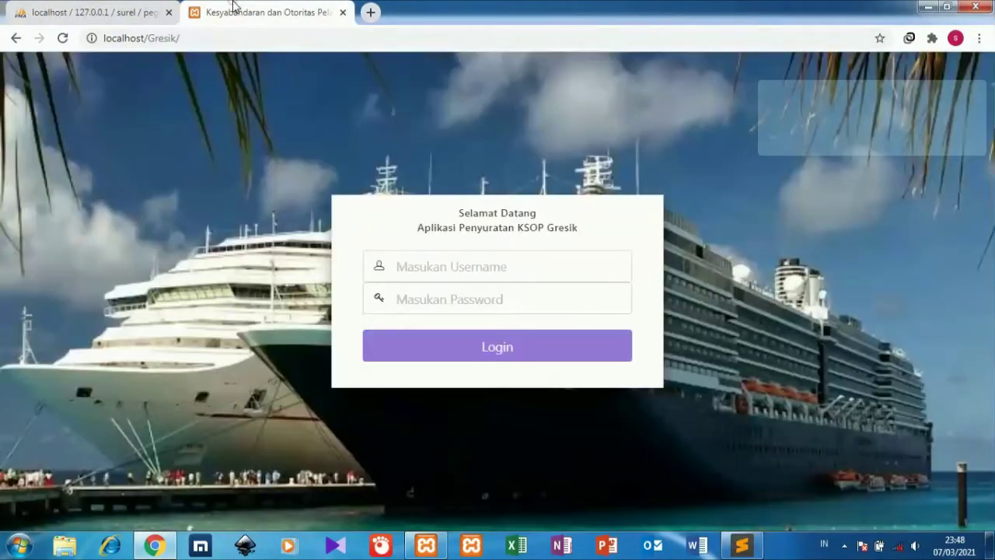
{"action": "left_click", "coordinate": [399, 268]}
{"action": "key", "text": "ctrl+v"}
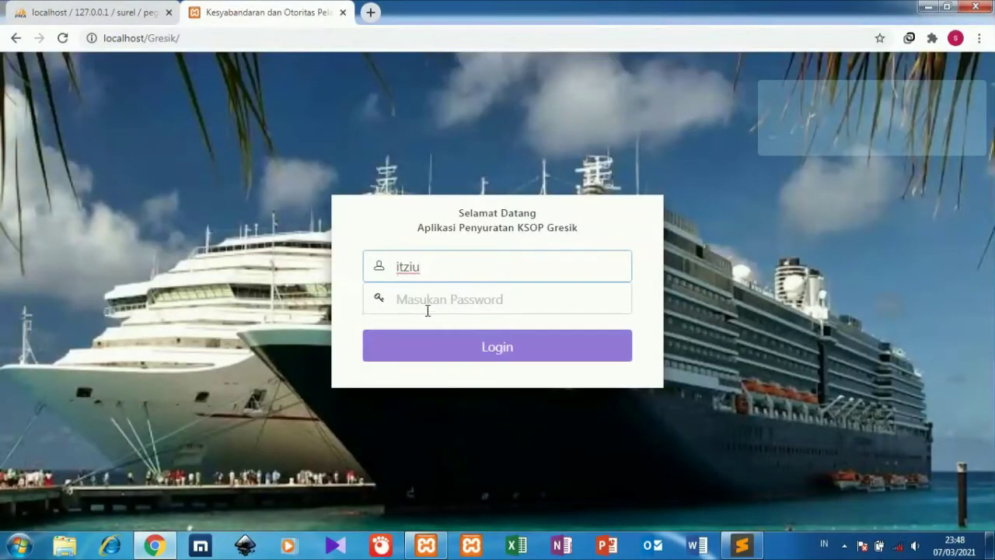
{"action": "left_click", "coordinate": [428, 311]}
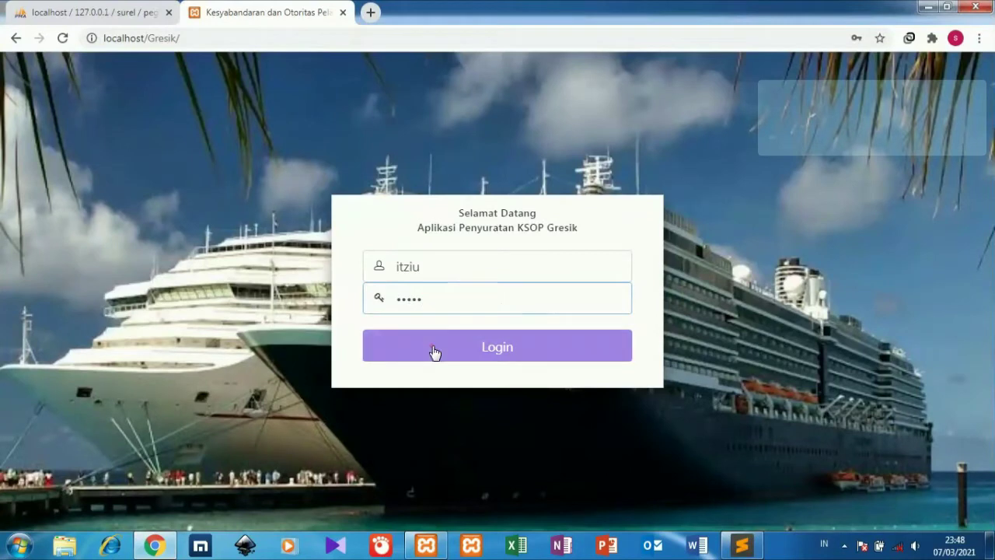
{"action": "left_click", "coordinate": [434, 351]}
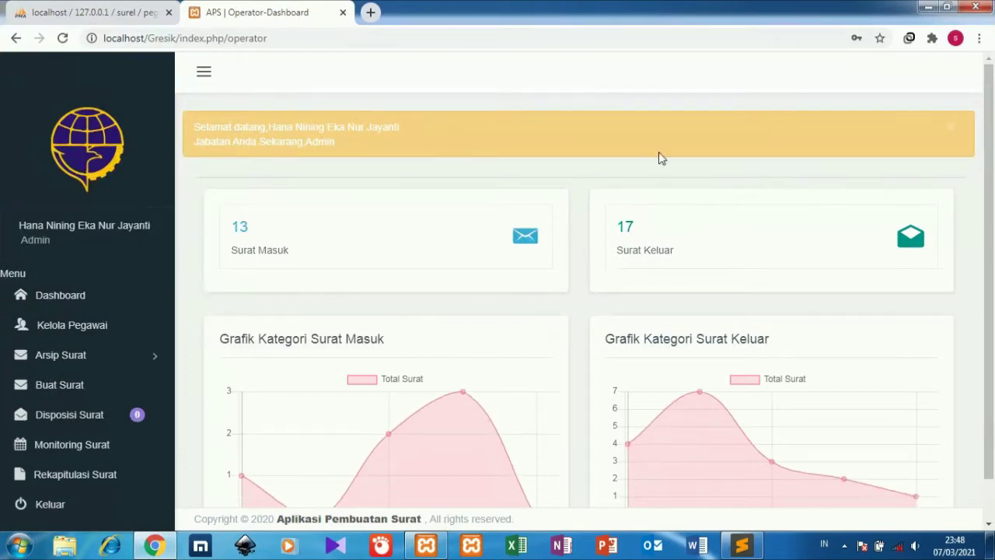
{"action": "left_click_drag", "start_coordinate": [992, 225], "coordinate": [989, 327]}
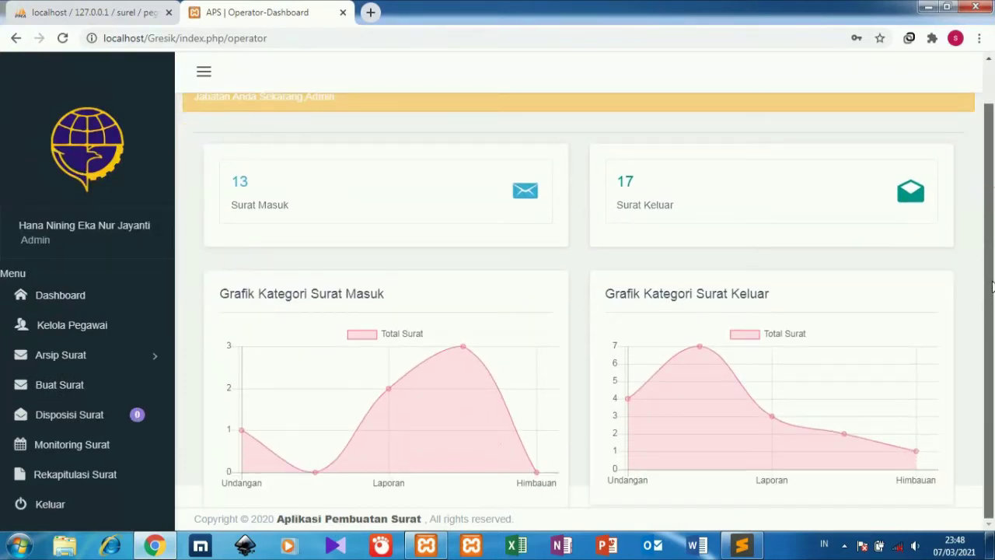
{"action": "left_click_drag", "start_coordinate": [991, 286], "coordinate": [990, 260]}
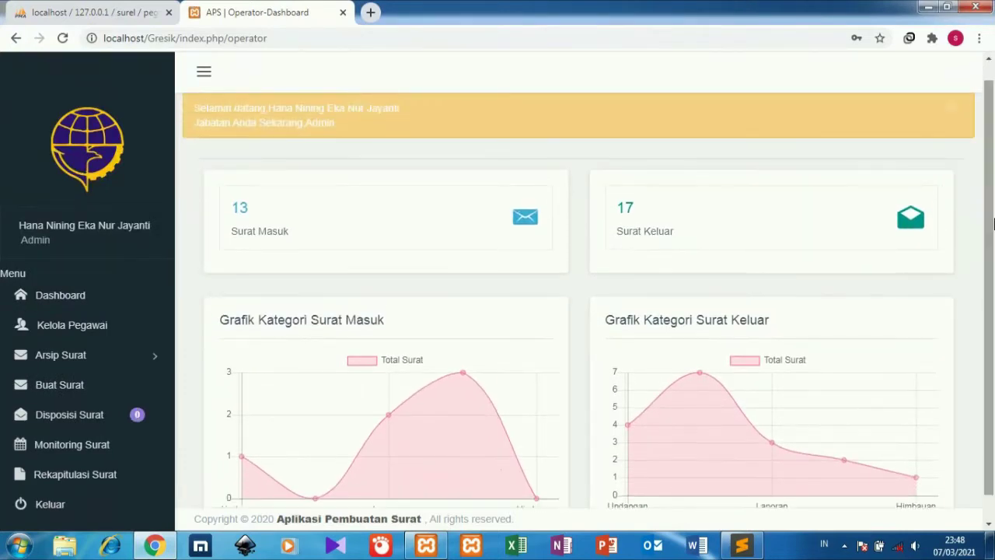
Open Kelola Pegawai and scroll through the 13-employee table with NIP and access levels.
{"action": "left_click", "coordinate": [134, 326]}
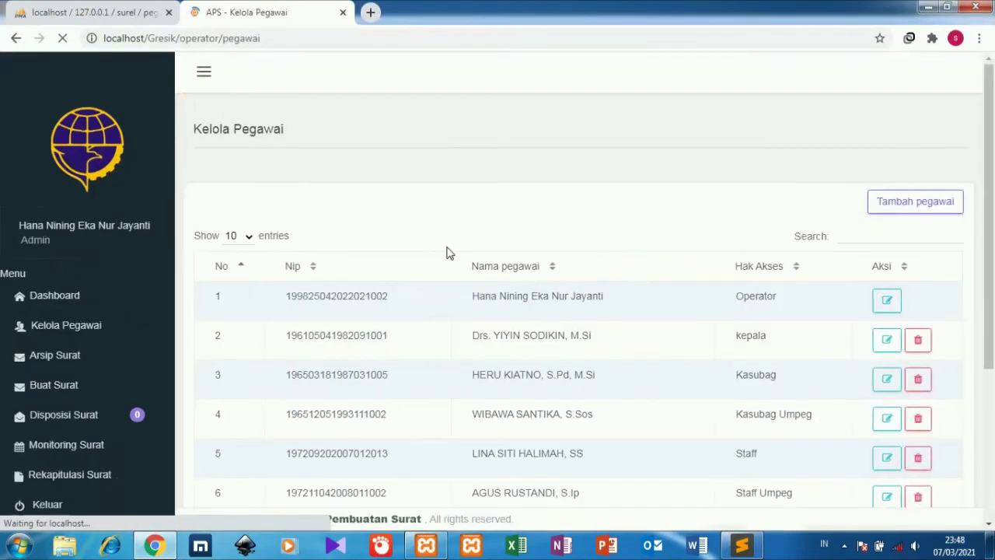
{"action": "left_click_drag", "start_coordinate": [989, 208], "coordinate": [972, 313]}
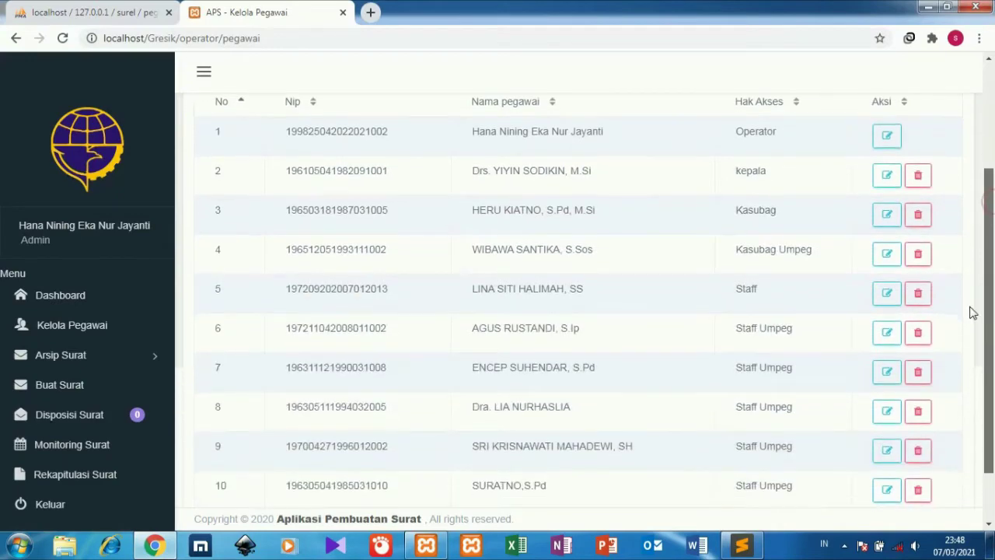
{"action": "scroll", "coordinate": [971, 313], "scroll_direction": "up", "scroll_amount": 2}
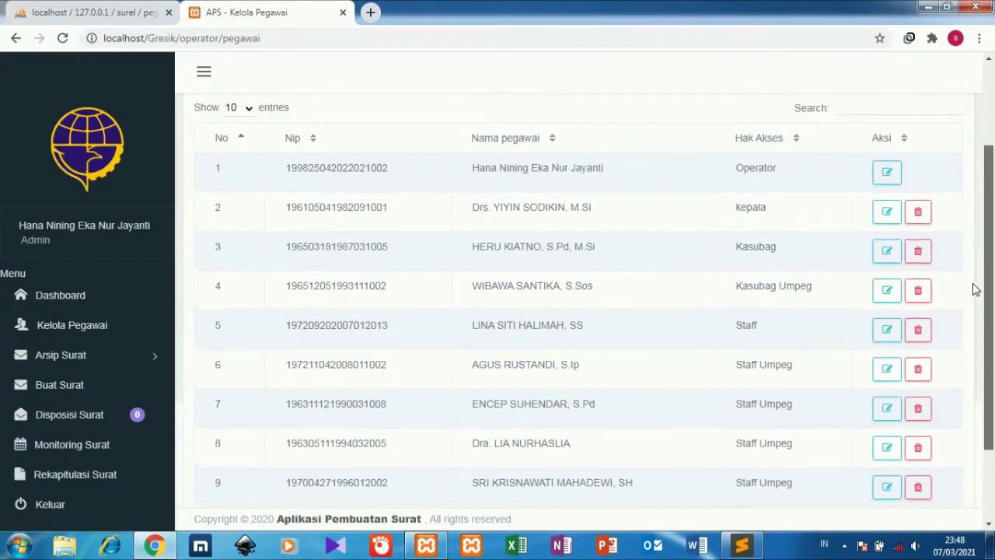
{"action": "mouse_move", "coordinate": [991, 237]}
{"action": "left_mouse_down"}
{"action": "mouse_move", "coordinate": [983, 386]}
{"action": "mouse_move", "coordinate": [990, 231]}
{"action": "mouse_move", "coordinate": [993, 242]}
{"action": "left_mouse_up"}
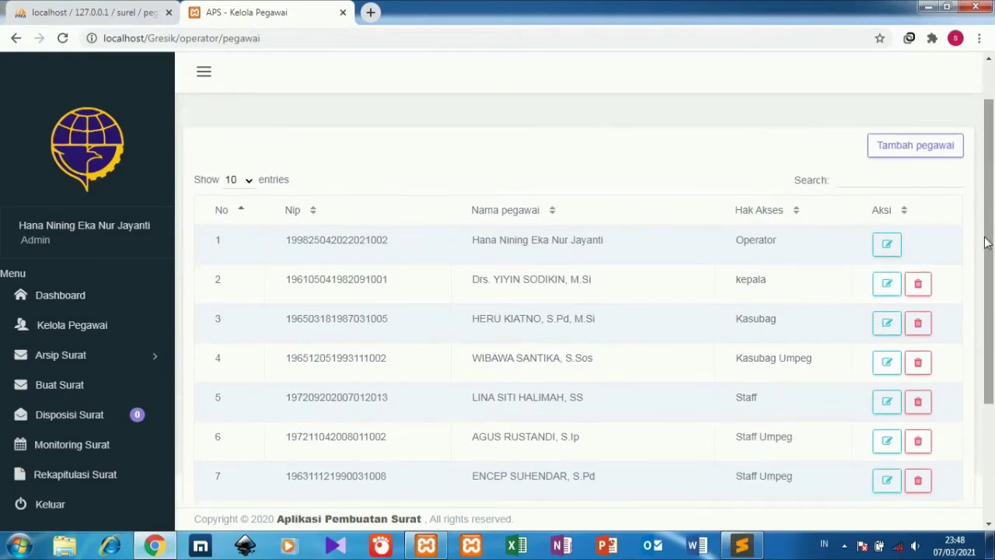
Start a new employee and fill in NIP, full name, position ntah and rank d3.
{"action": "left_click", "coordinate": [923, 156]}
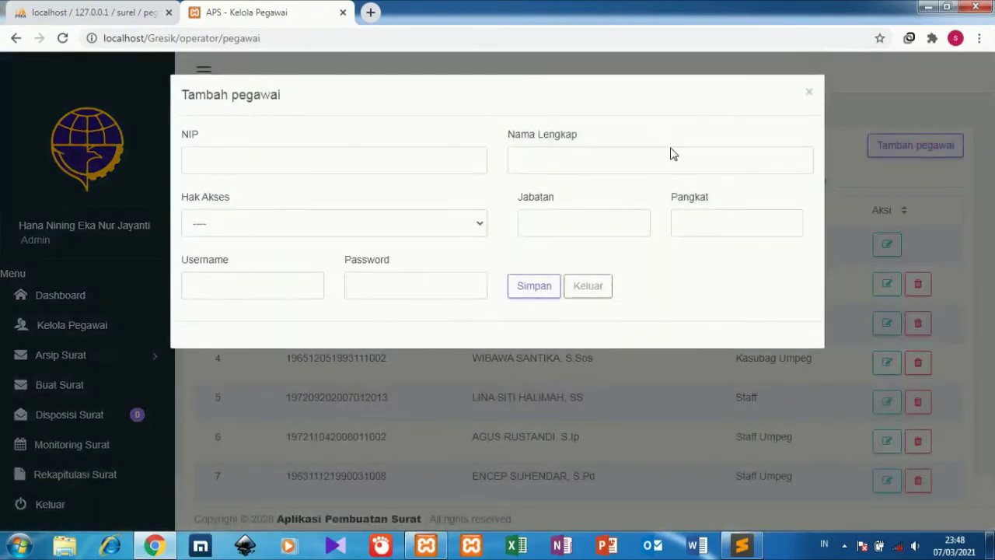
{"action": "left_click", "coordinate": [415, 158]}
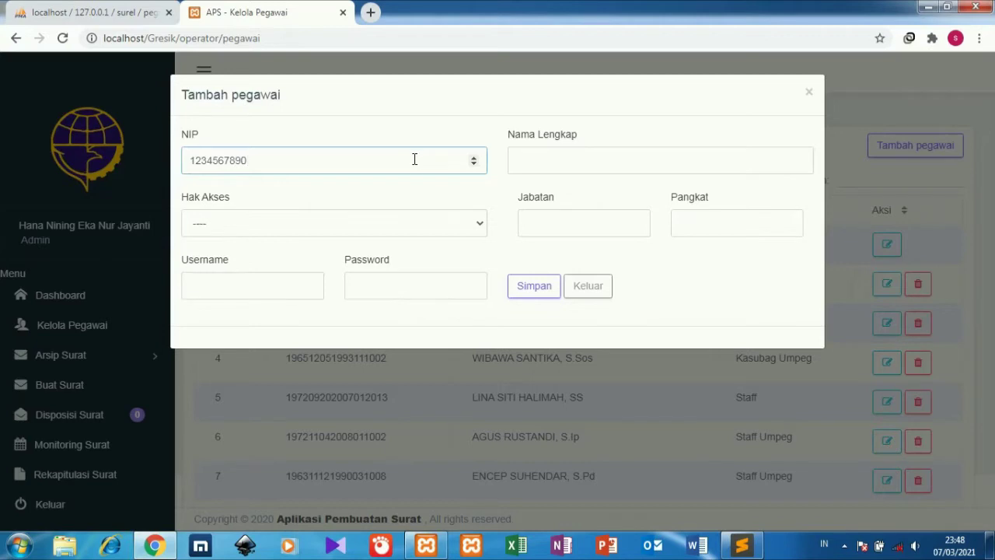
{"action": "left_click", "coordinate": [519, 152]}
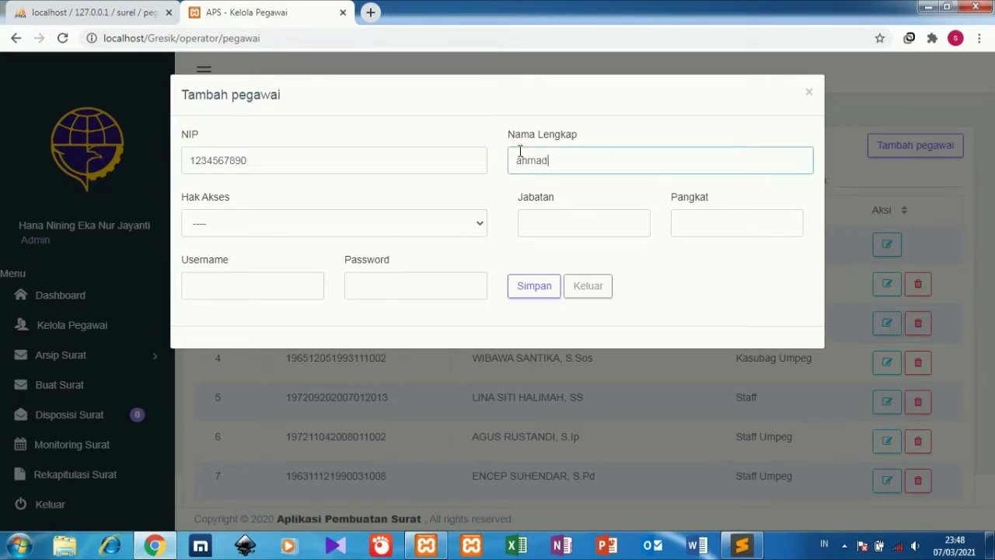
{"action": "left_click", "coordinate": [546, 221]}
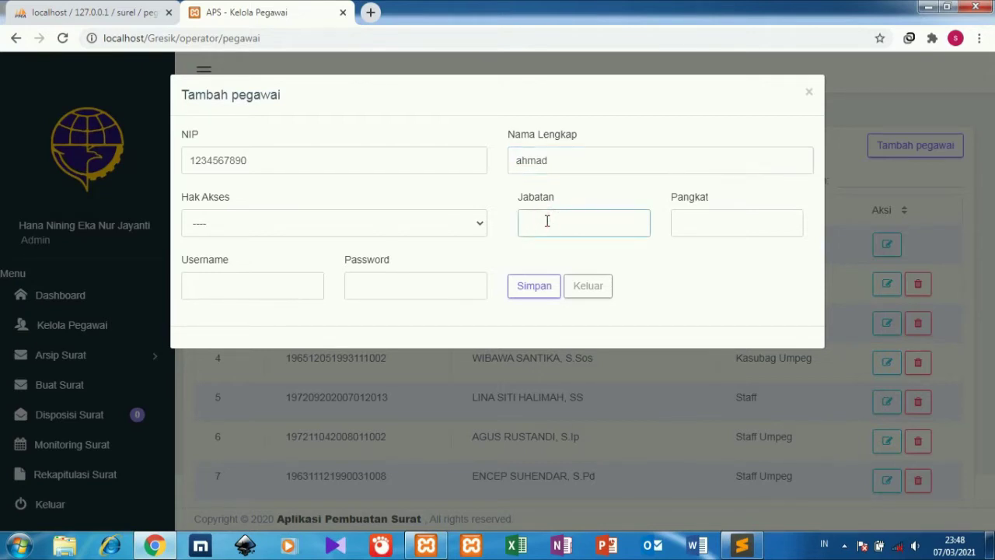
{"action": "left_click", "coordinate": [685, 224]}
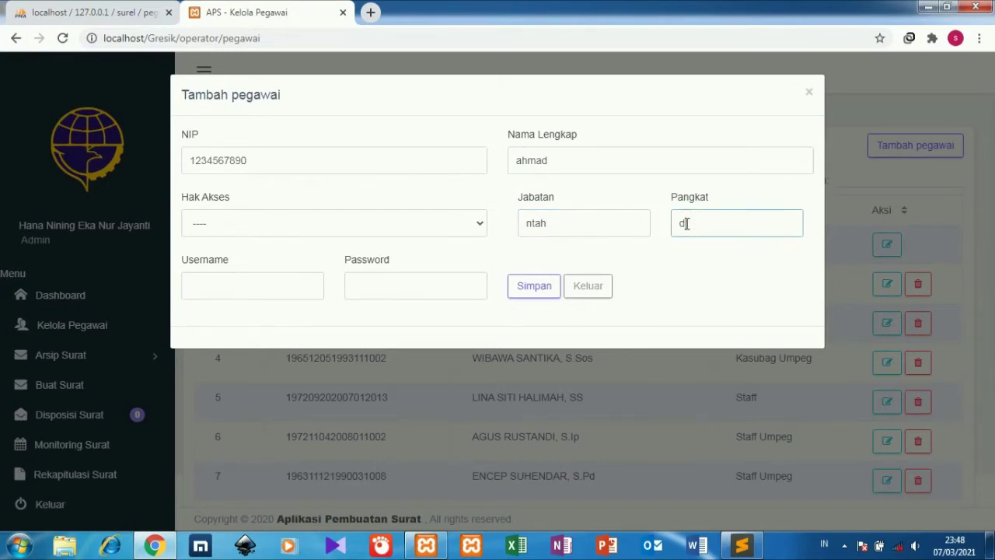
Give the employee Kasubag access and enter a username and password.
{"action": "left_click", "coordinate": [368, 229]}
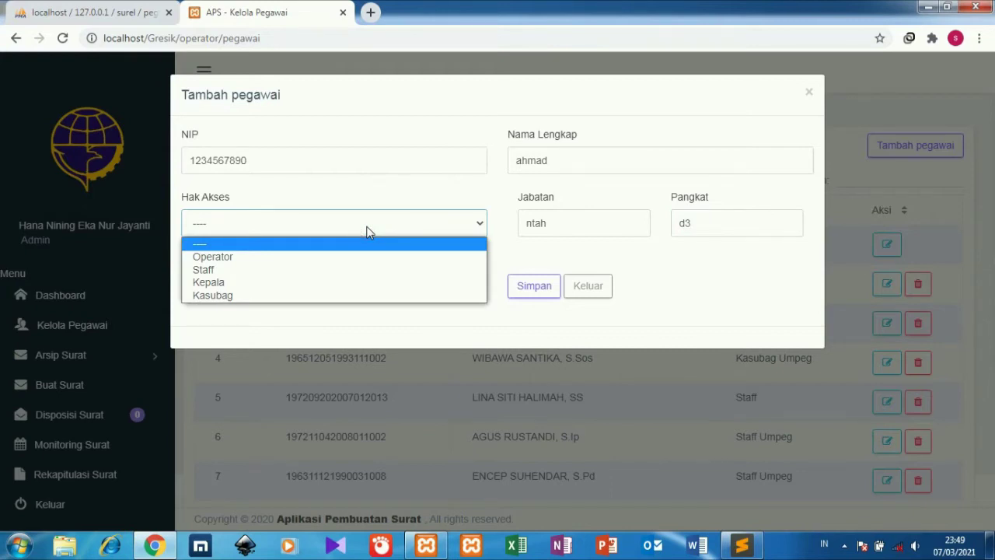
{"action": "left_click", "coordinate": [368, 297]}
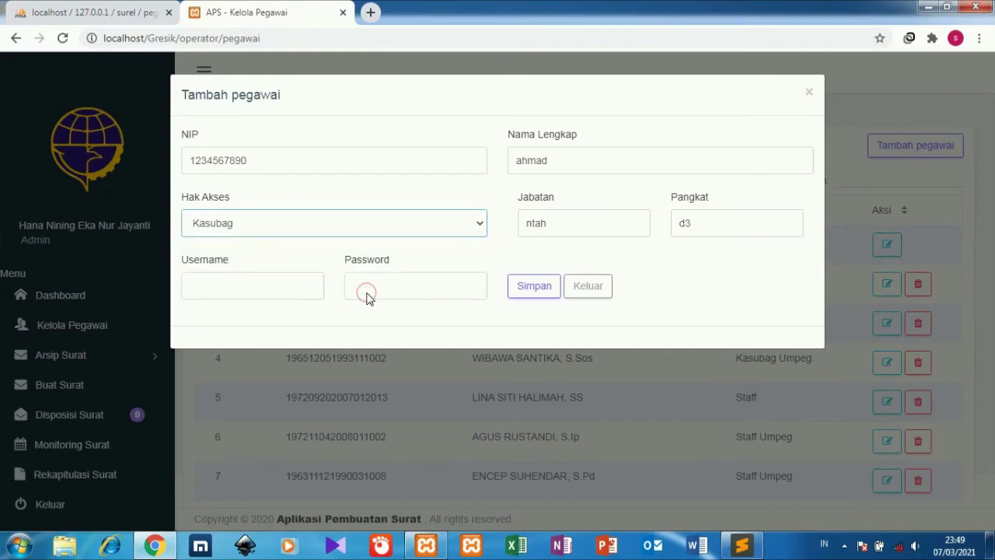
{"action": "left_click", "coordinate": [308, 284]}
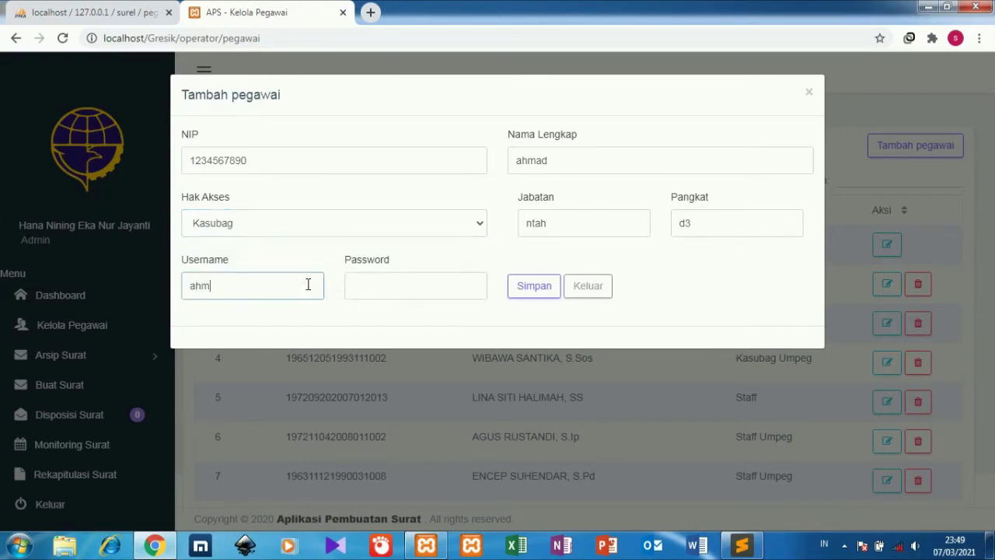
{"action": "left_click", "coordinate": [364, 288]}
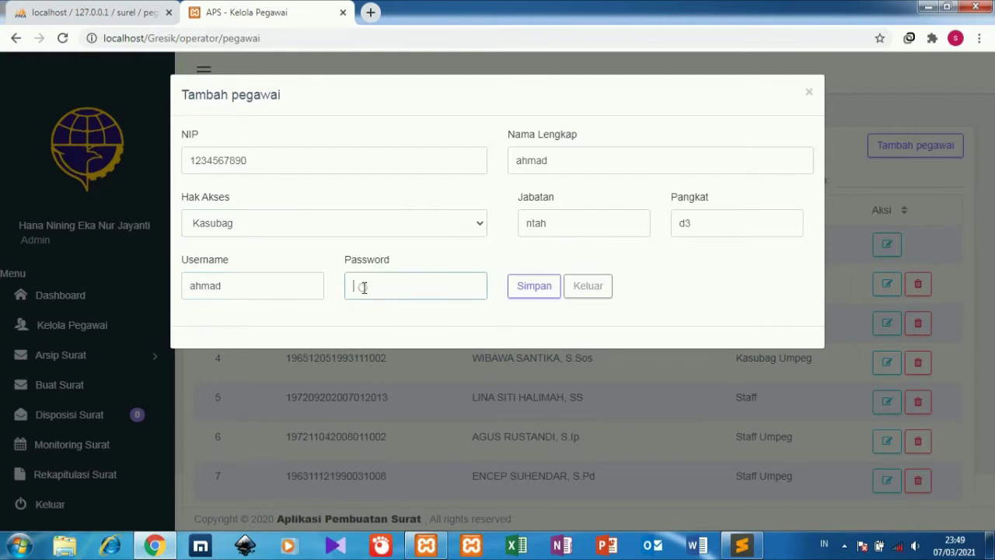
{"action": "type", "text": "12"}
Recheck the access choices against the phpMyAdmin pegawai table, then return to the form.
{"action": "left_click", "coordinate": [411, 227]}
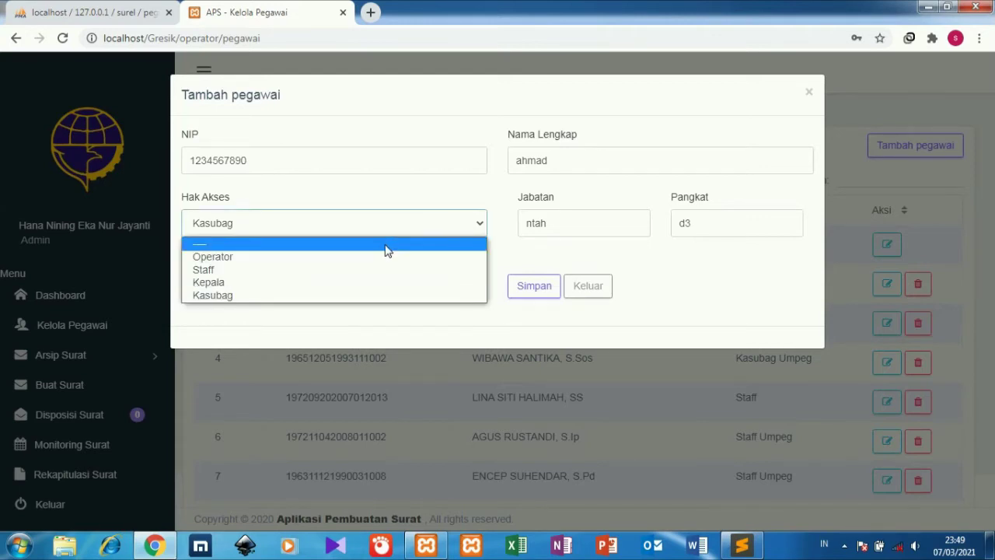
{"action": "left_click", "coordinate": [65, 12]}
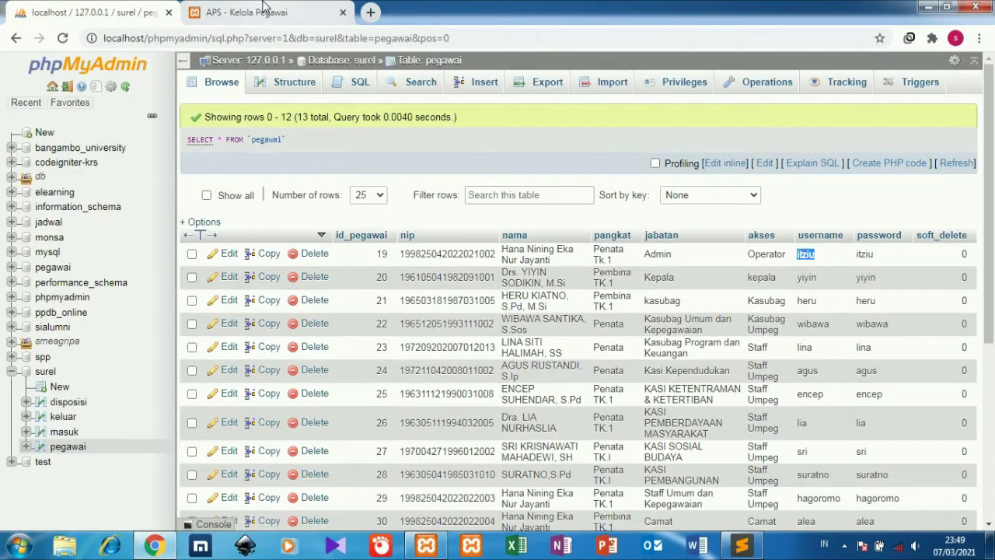
{"action": "left_click", "coordinate": [247, 13]}
Change the new employee's access level to Staff and save the record.
{"action": "left_click", "coordinate": [336, 224]}
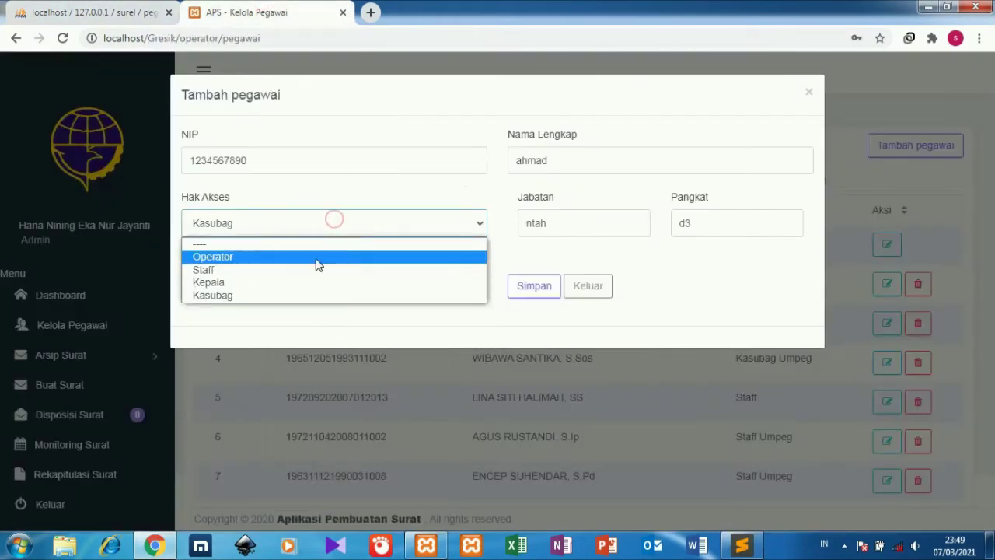
{"action": "left_click", "coordinate": [312, 274]}
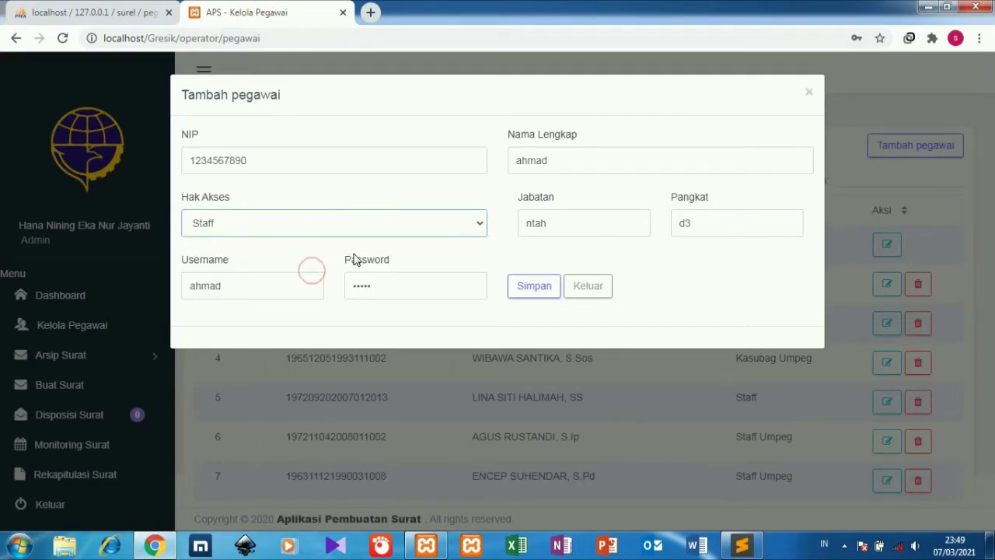
{"action": "left_click", "coordinate": [526, 299]}
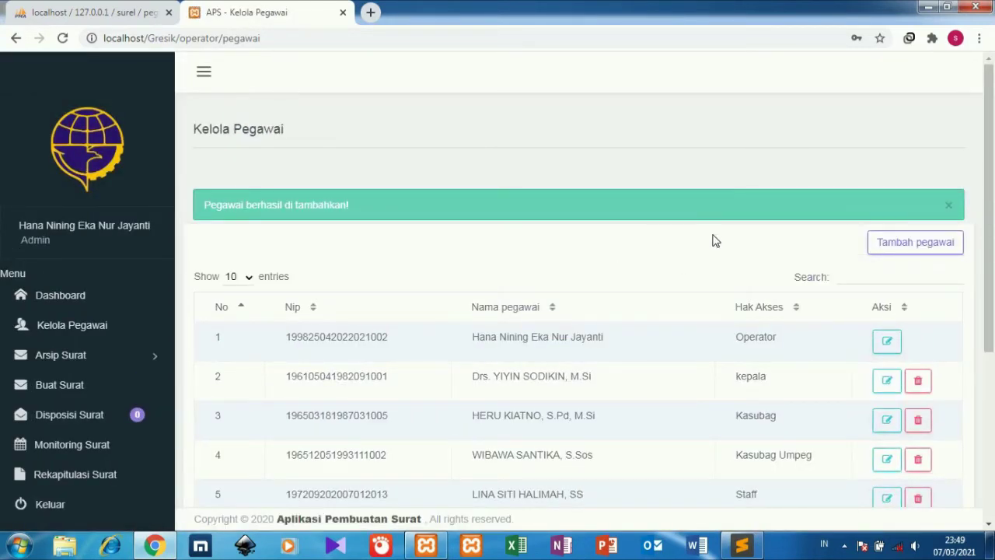
Show 100 employees per page and scroll through the updated employee list.
{"action": "scroll", "coordinate": [974, 387], "scroll_direction": "down", "scroll_amount": 4}
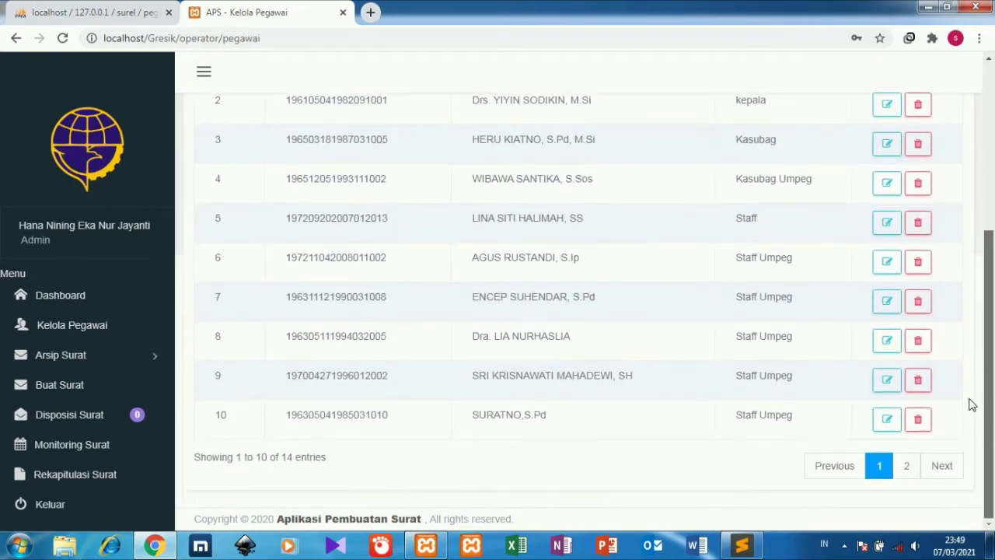
{"action": "scroll", "coordinate": [970, 401], "scroll_direction": "up", "scroll_amount": 4}
{"action": "scroll", "coordinate": [966, 422], "scroll_direction": "down", "scroll_amount": 4}
{"action": "scroll", "coordinate": [992, 177], "scroll_direction": "up", "scroll_amount": 4}
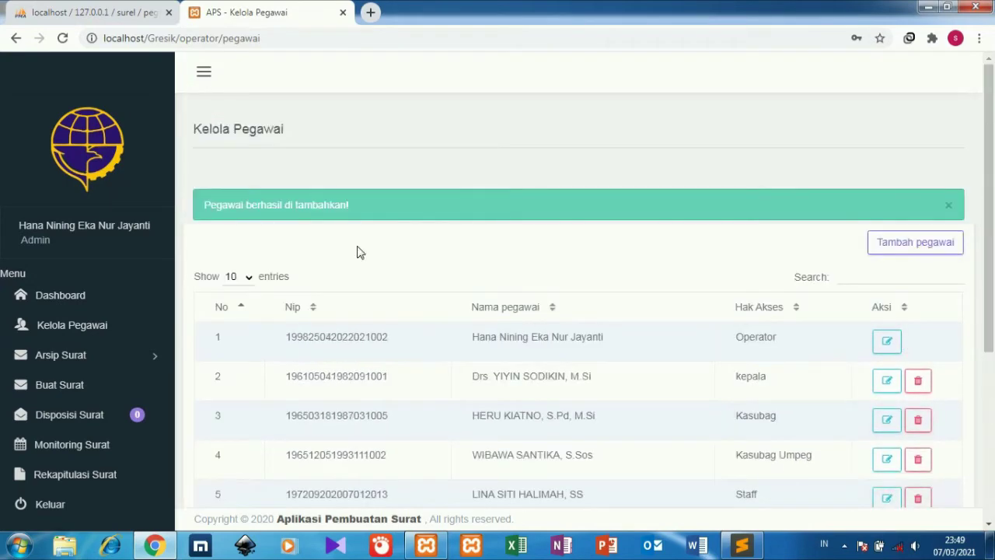
{"action": "left_click", "coordinate": [248, 280]}
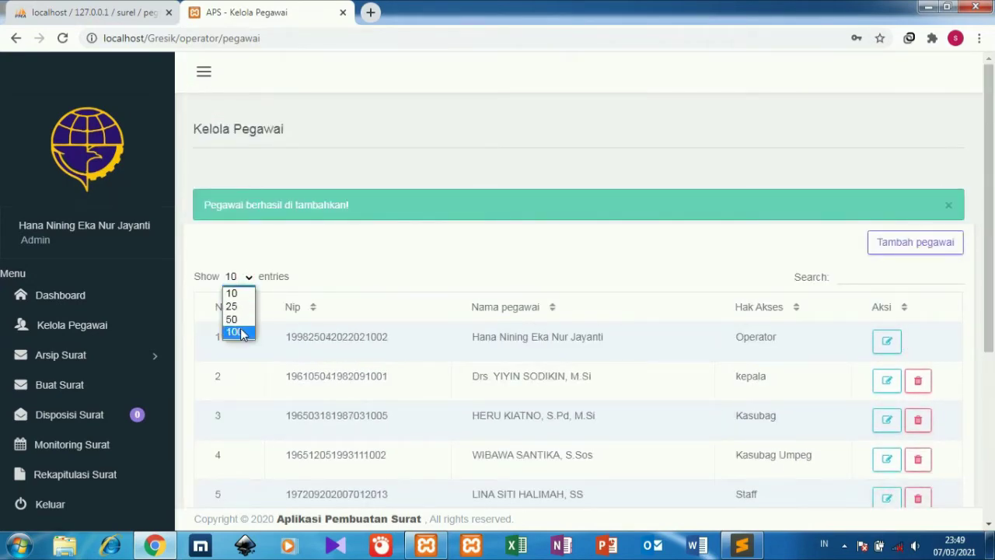
{"action": "left_click", "coordinate": [237, 332]}
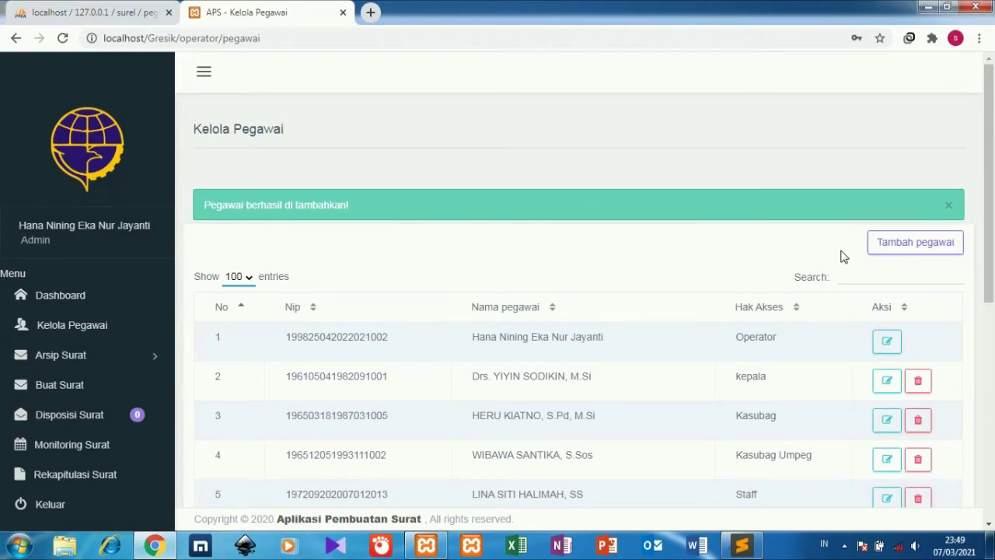
{"action": "scroll", "coordinate": [992, 381], "scroll_direction": "down", "scroll_amount": 5}
{"action": "left_click_drag", "start_coordinate": [992, 381], "coordinate": [989, 243]}
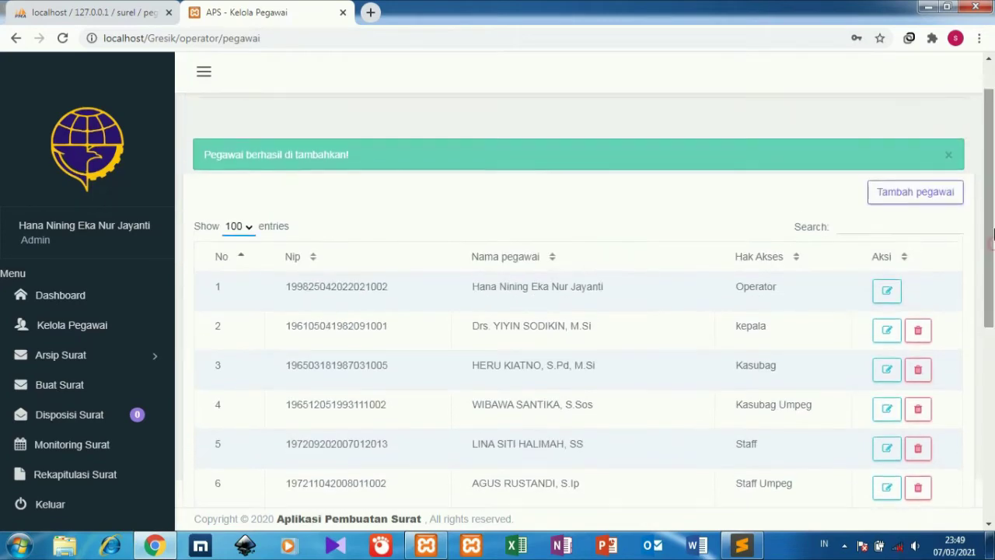
Start another employee and fill in NIP, full name, position ntah and rank d4.
{"action": "left_click", "coordinate": [940, 190]}
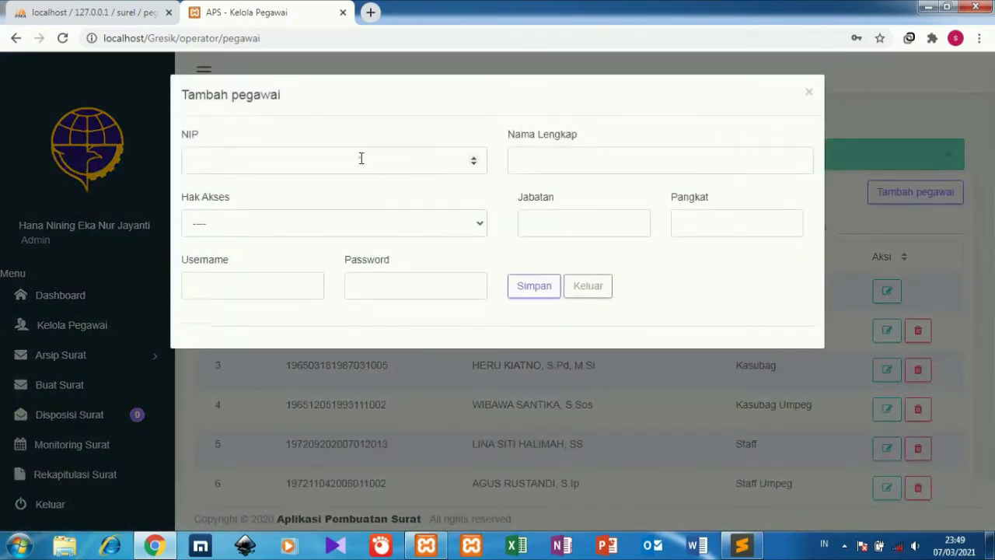
{"action": "left_click", "coordinate": [362, 158]}
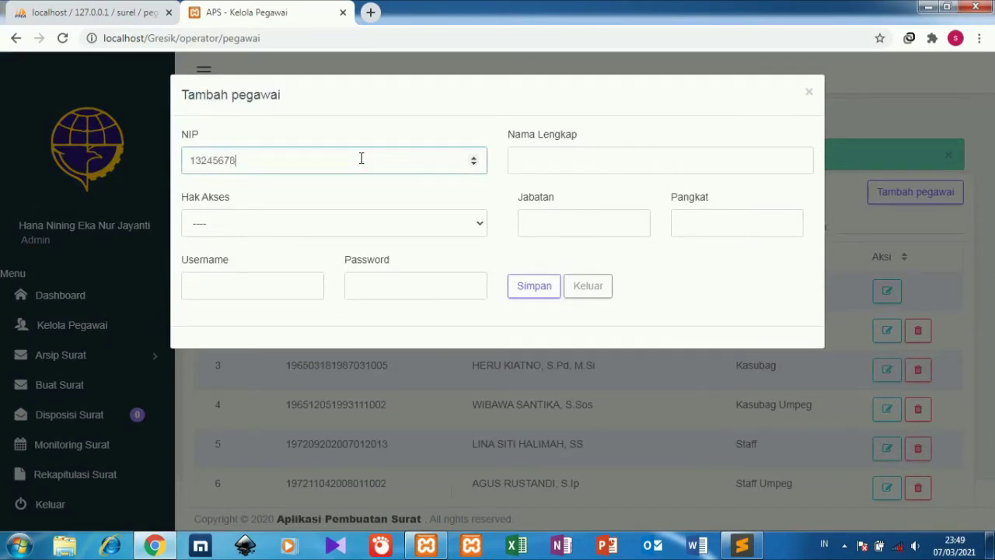
{"action": "left_click", "coordinate": [609, 154]}
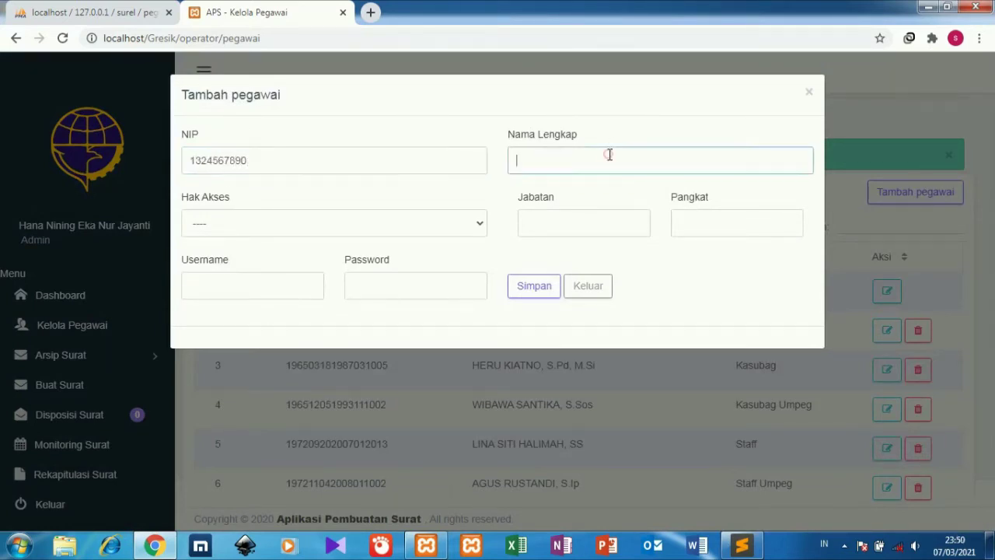
{"action": "type", "text": "ahmad"}
{"action": "left_click", "coordinate": [582, 220]}
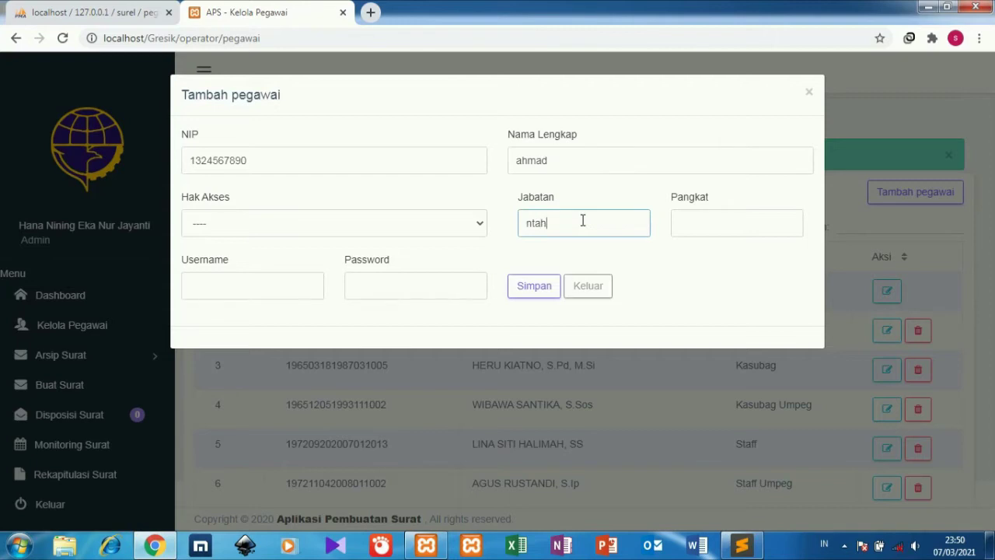
{"action": "left_click", "coordinate": [688, 227]}
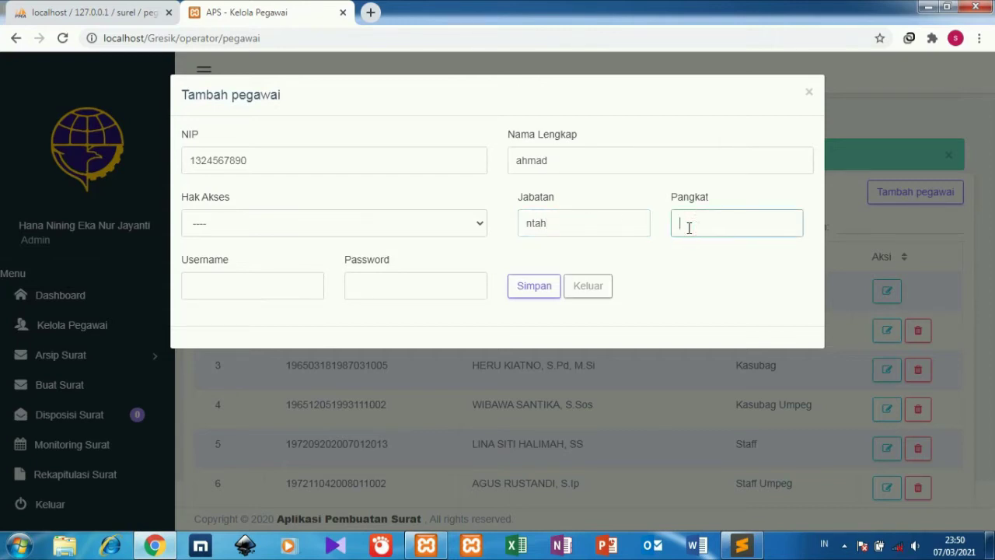
Give Kepala access, enter an unregistered username and a password, and save.
{"action": "left_click", "coordinate": [360, 221]}
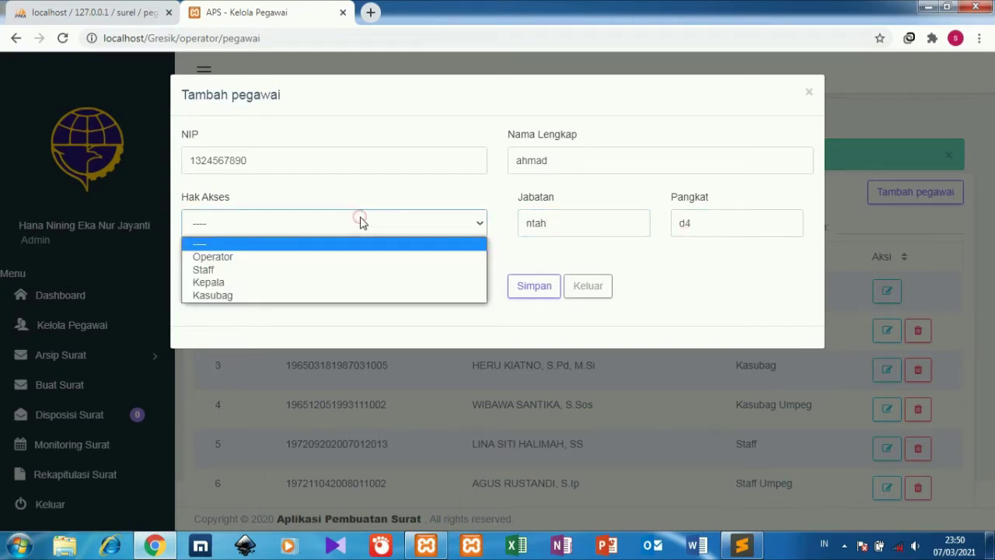
{"action": "left_click", "coordinate": [330, 283]}
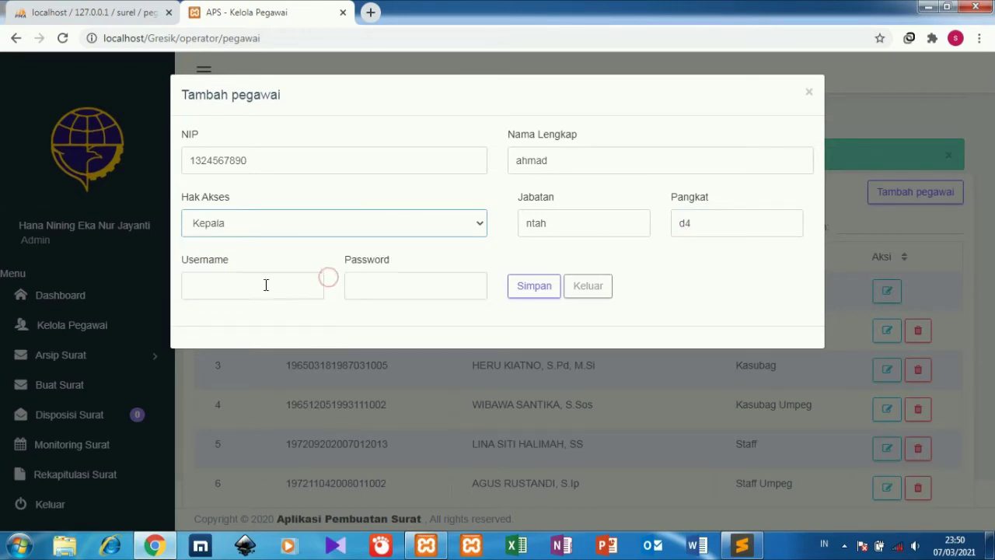
{"action": "left_click", "coordinate": [265, 284]}
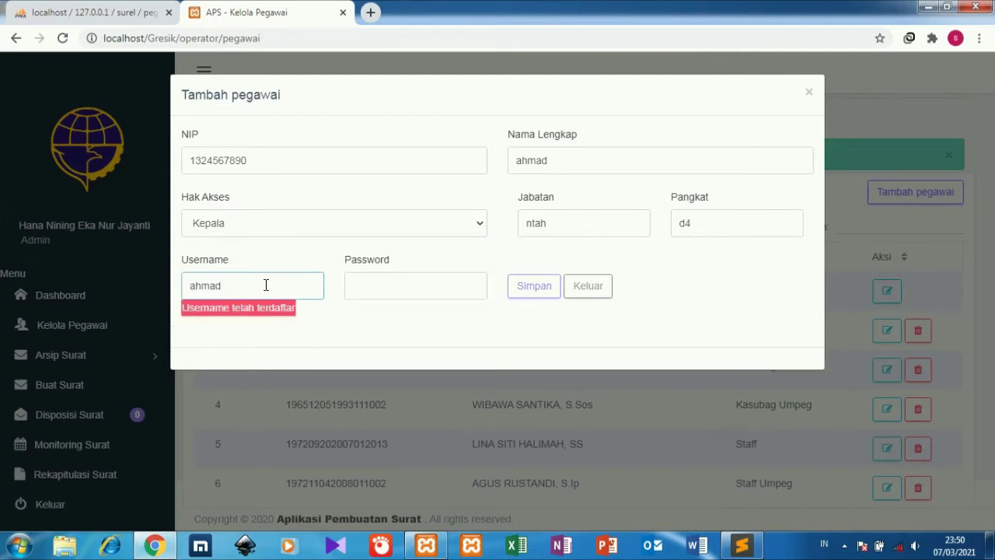
{"action": "left_click", "coordinate": [379, 292]}
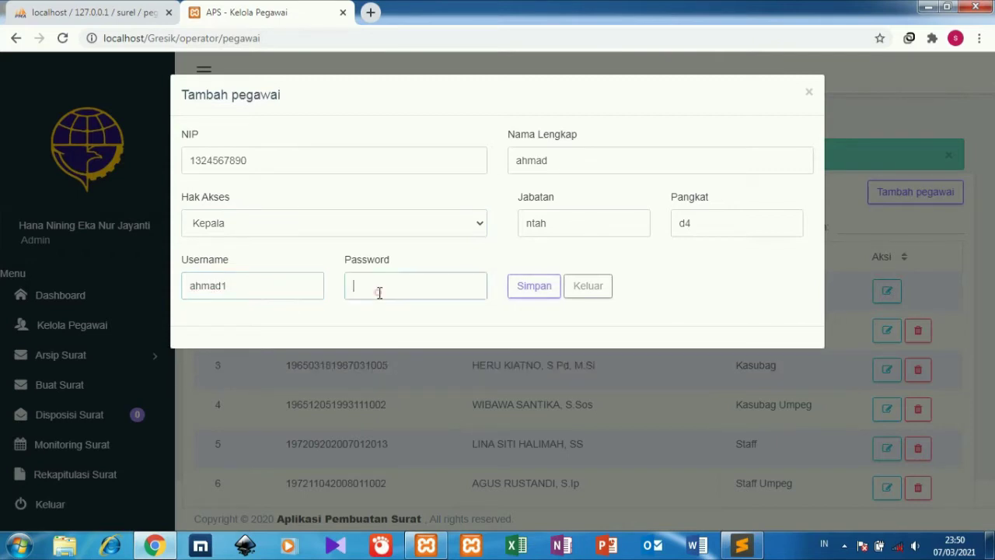
{"action": "type", "text": "12"}
{"action": "left_click", "coordinate": [536, 287]}
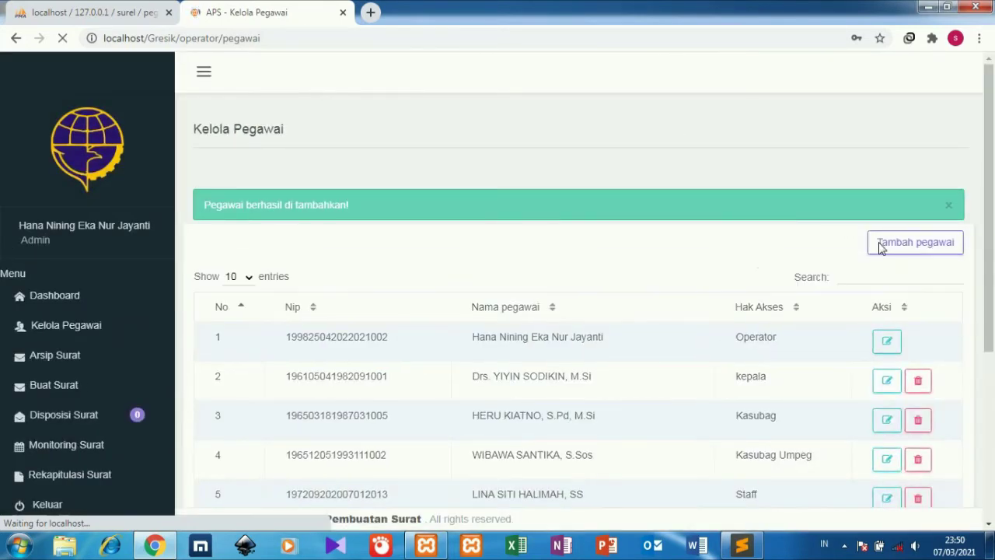
Start a further employee and fill in NIP, full name, position ntah and rank d2.
{"action": "left_click", "coordinate": [881, 244]}
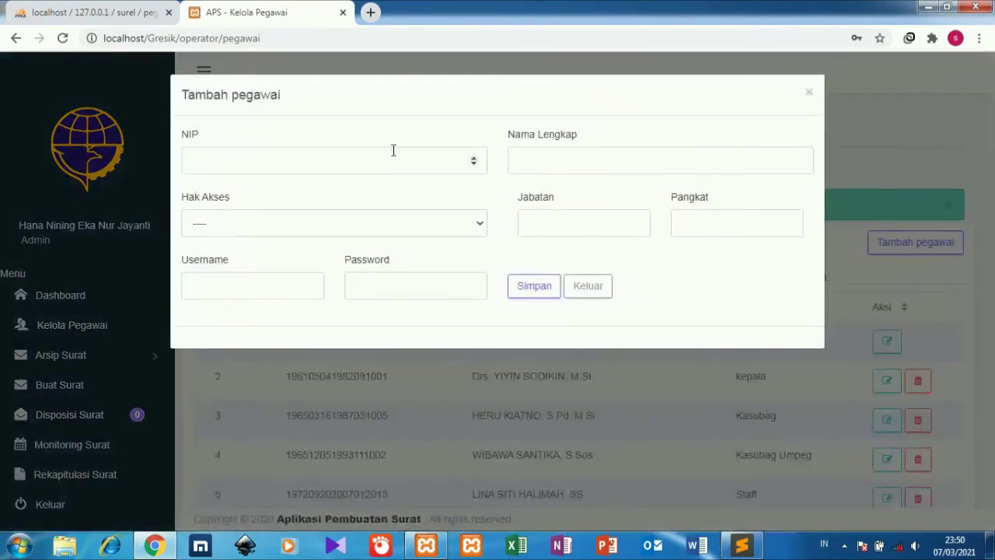
{"action": "left_click", "coordinate": [394, 150]}
{"action": "type", "text": "1423567890"}
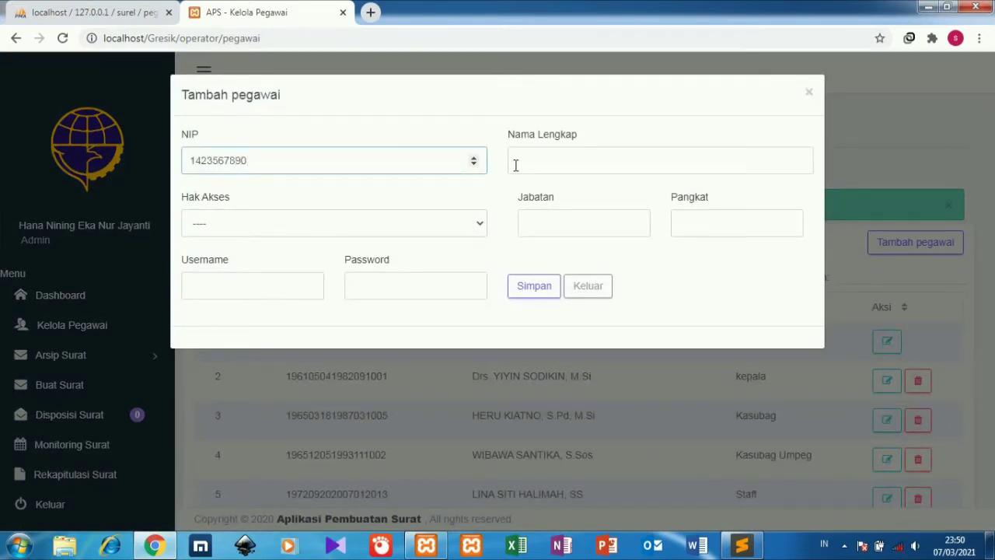
{"action": "left_click", "coordinate": [515, 163]}
{"action": "type", "text": "ahmad"}
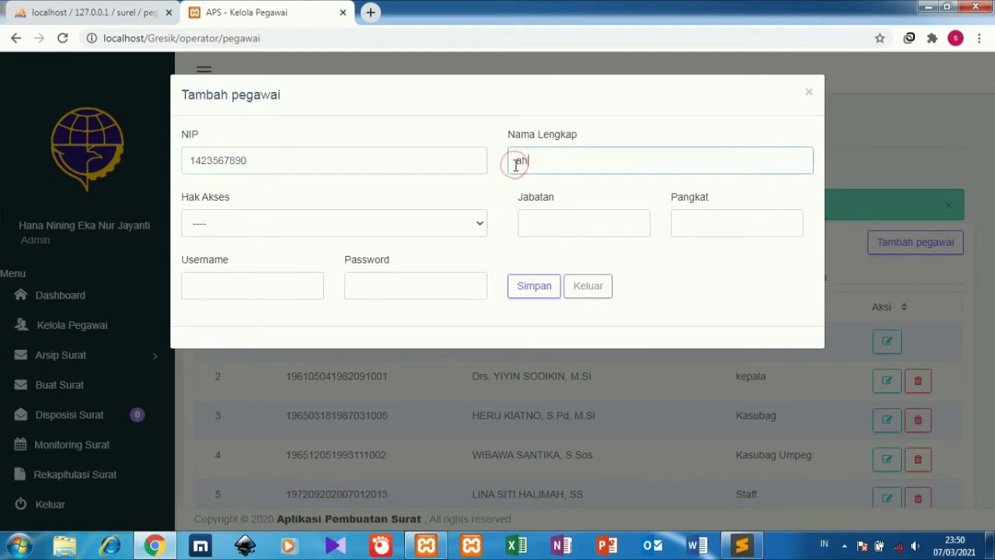
{"action": "left_click", "coordinate": [536, 229]}
{"action": "type", "text": "ntah"}
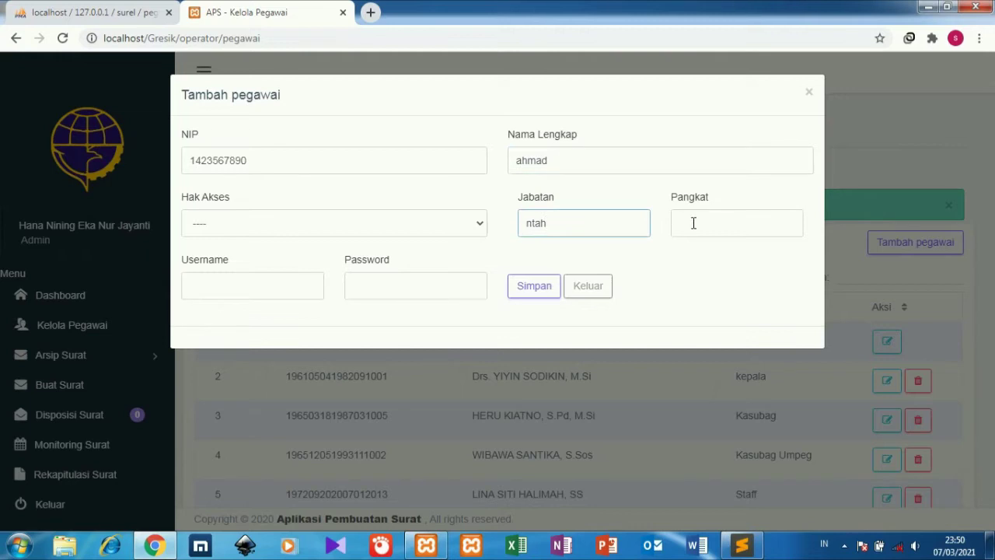
{"action": "left_click", "coordinate": [694, 223]}
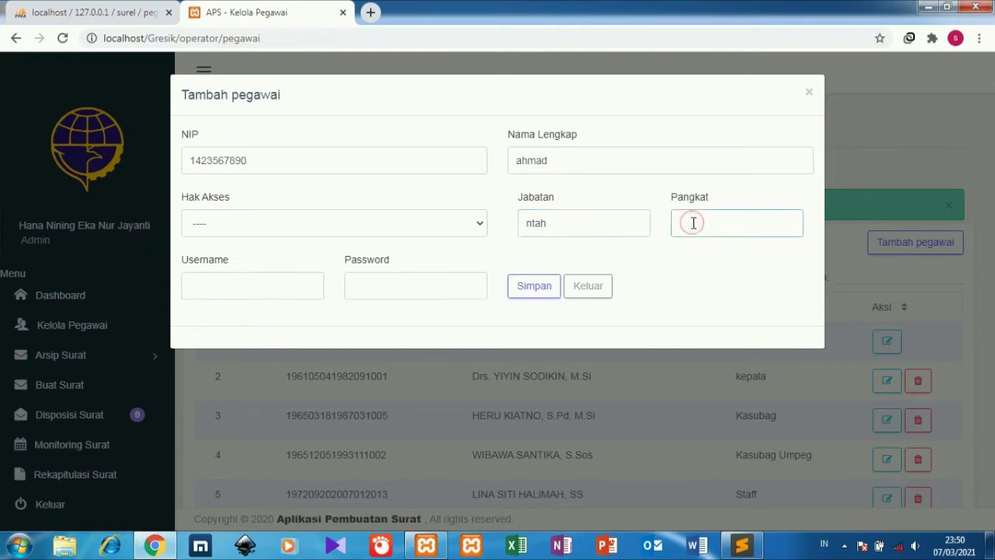
{"action": "type", "text": "d2"}
Give Kasubag access, enter an unused username and a password, and save the employee.
{"action": "left_click", "coordinate": [422, 222]}
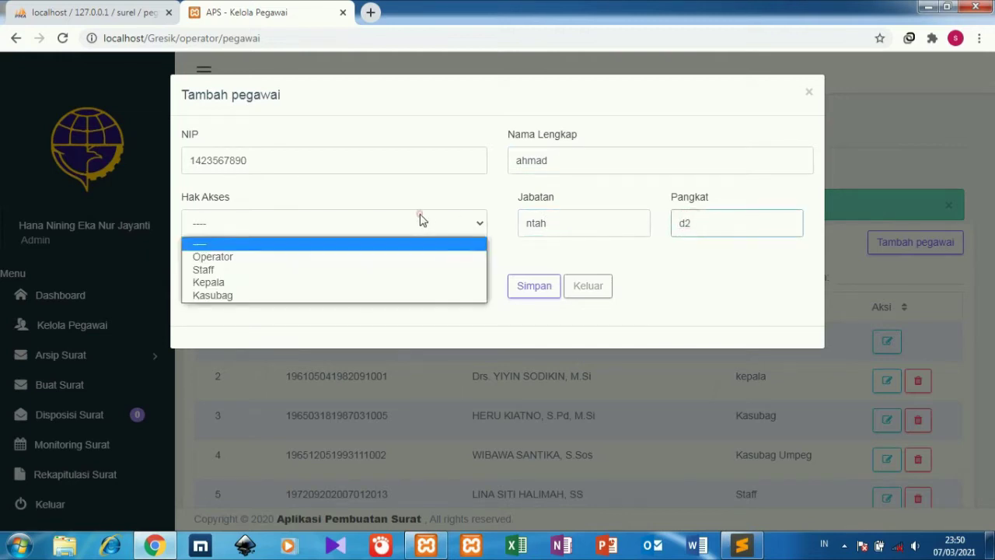
{"action": "left_click", "coordinate": [347, 297]}
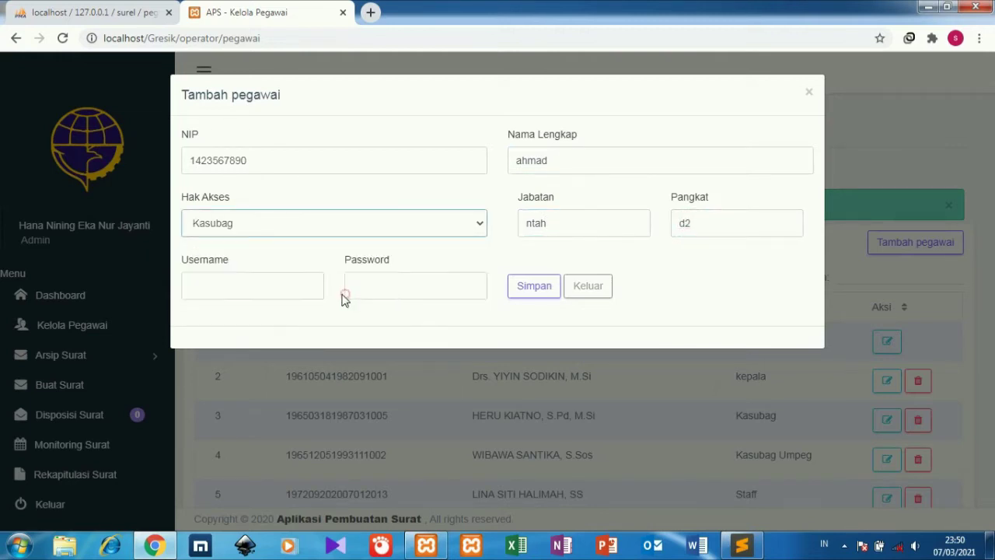
{"action": "left_click", "coordinate": [291, 286]}
{"action": "type", "text": "ahmad"}
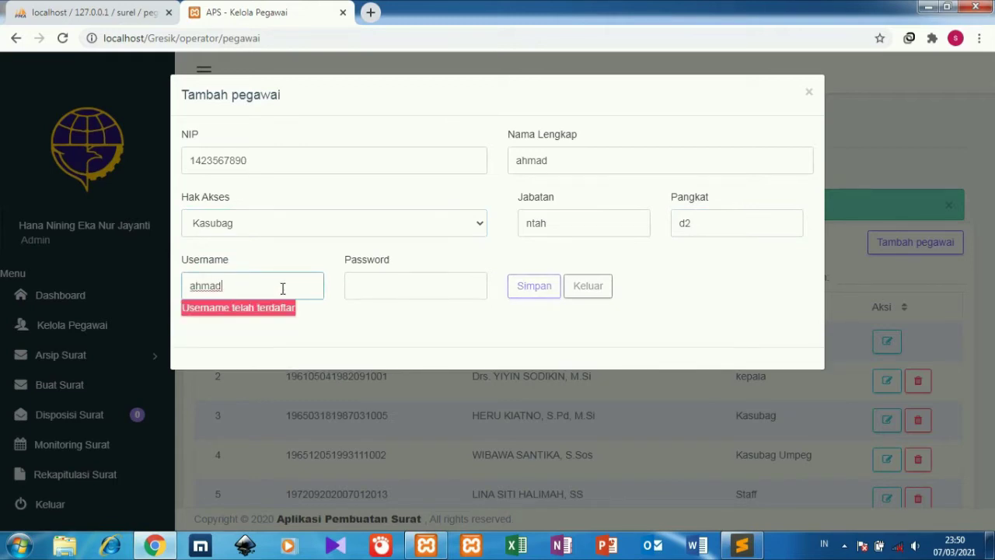
{"action": "type", "text": "2"}
{"action": "left_click", "coordinate": [356, 284]}
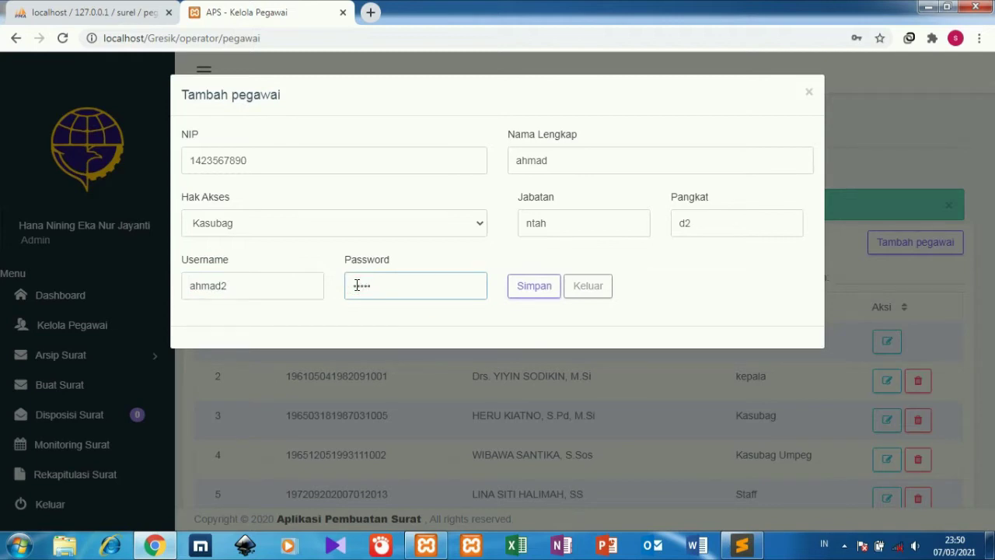
{"action": "left_click", "coordinate": [397, 222]}
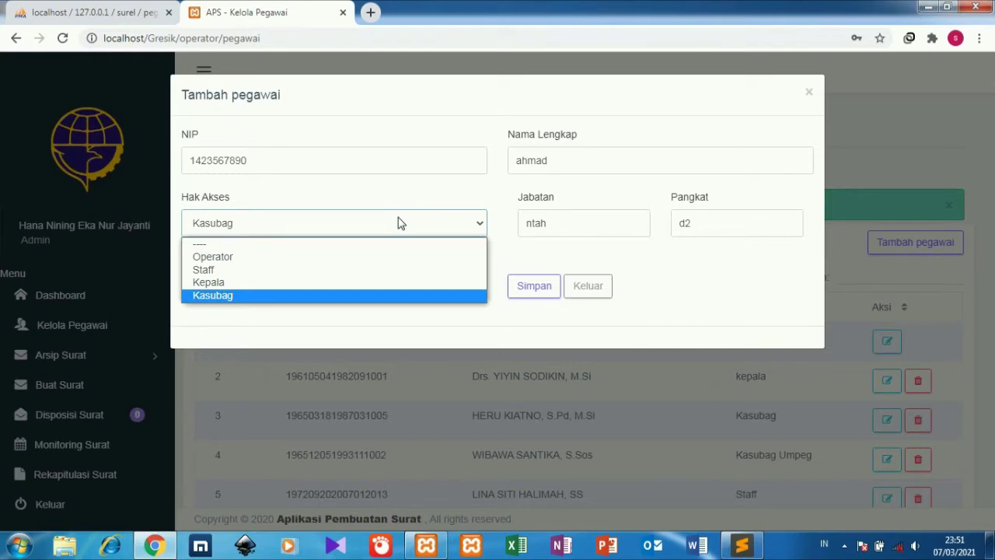
{"action": "left_click", "coordinate": [398, 222]}
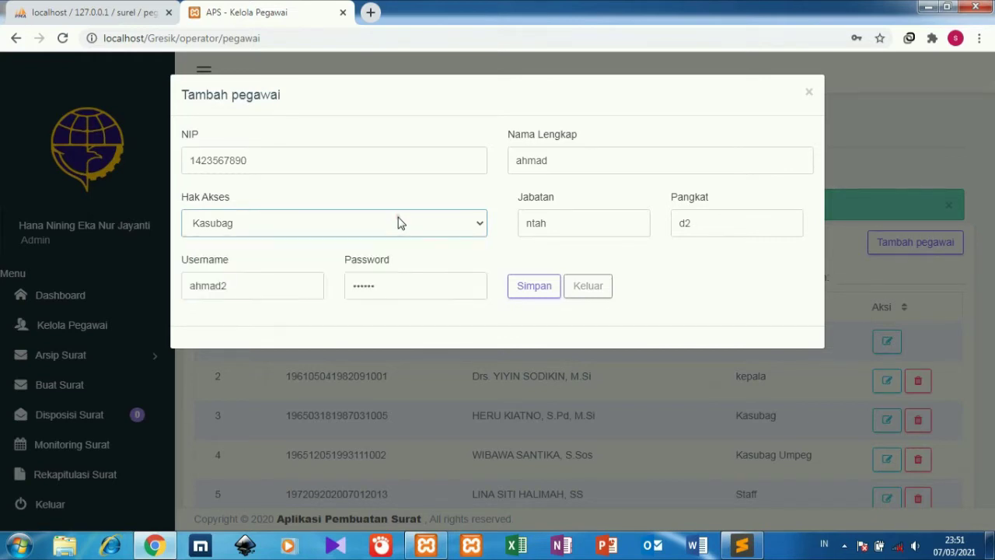
{"action": "left_click", "coordinate": [535, 295]}
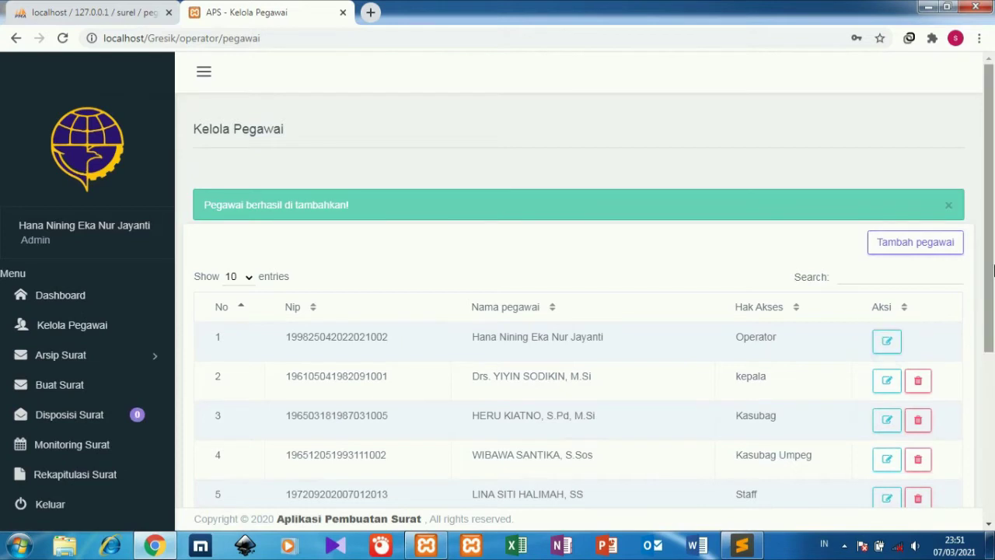
{"action": "left_click_drag", "start_coordinate": [992, 269], "coordinate": [993, 376]}
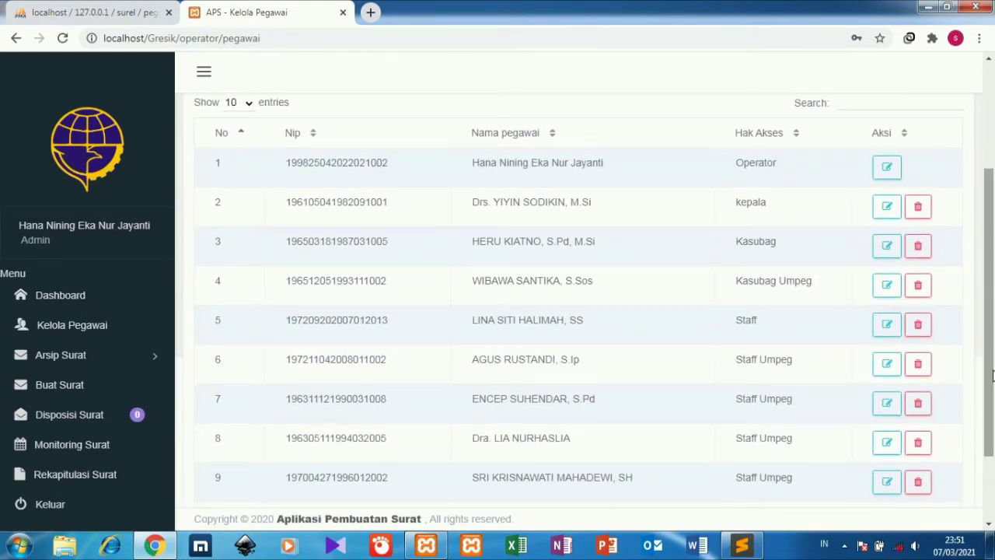
{"action": "left_click", "coordinate": [151, 368]}
Begin a new incoming letter in Kelola Surat masuk, then discard it unsaved.
{"action": "left_click", "coordinate": [106, 389]}
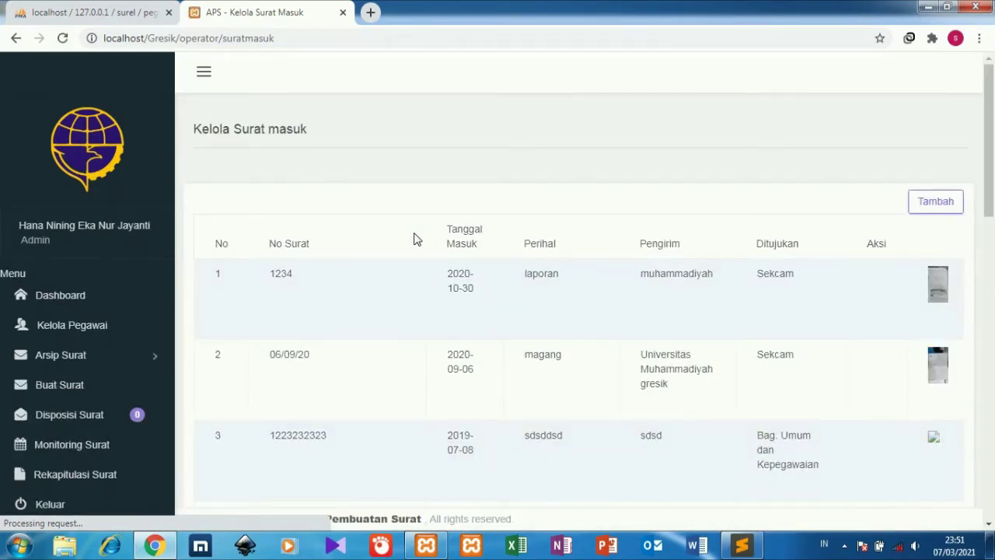
{"action": "left_click", "coordinate": [925, 206]}
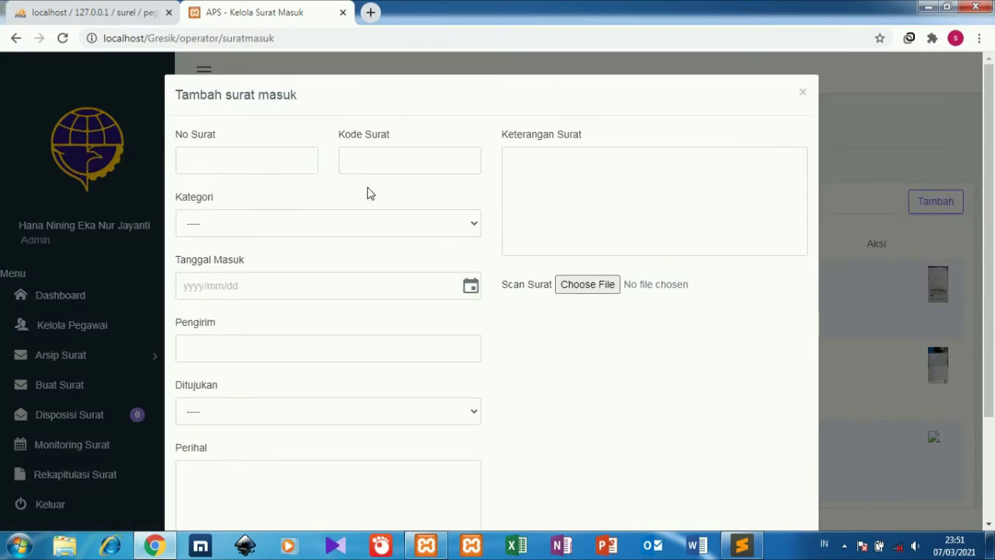
{"action": "left_click", "coordinate": [286, 169]}
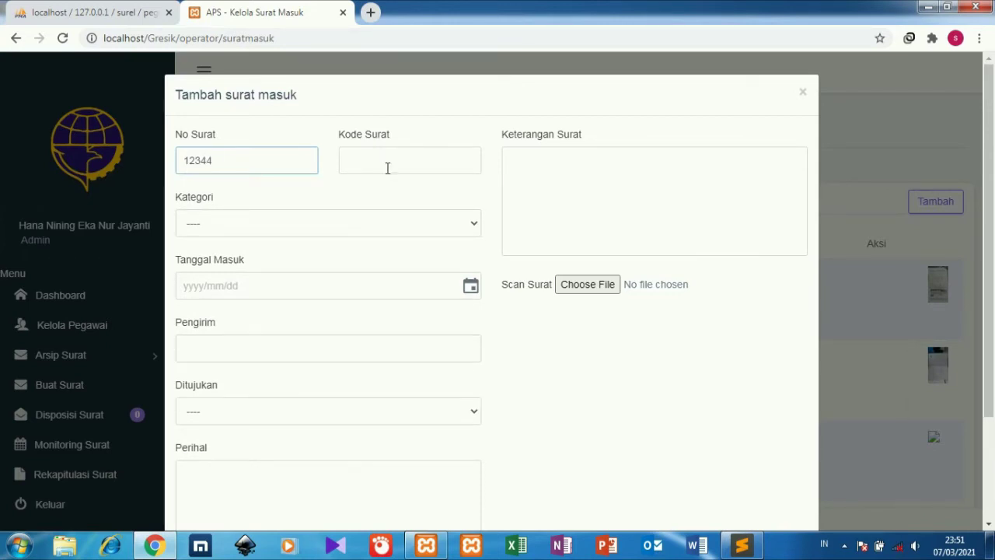
{"action": "left_click", "coordinate": [387, 168]}
{"action": "type", "text": "u"}
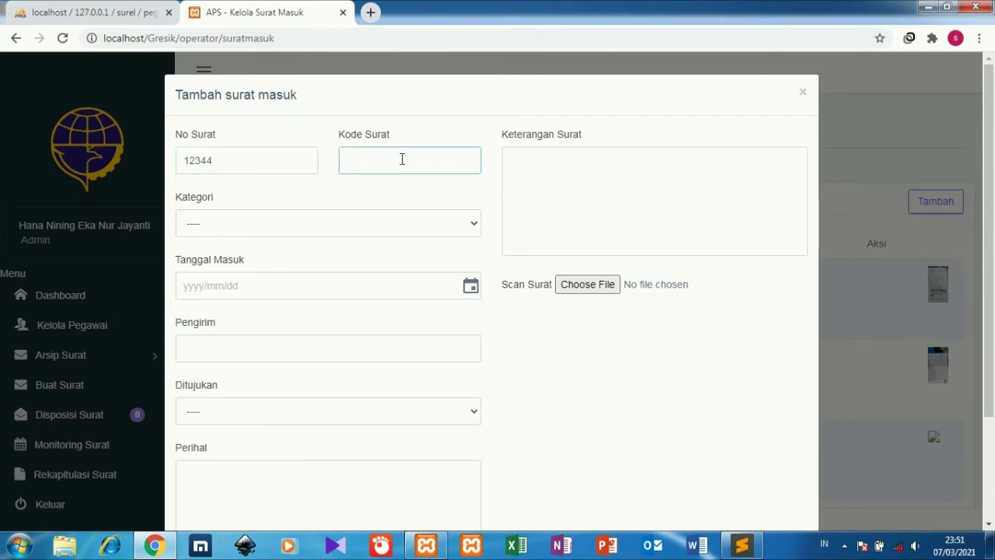
{"action": "left_click", "coordinate": [804, 93]}
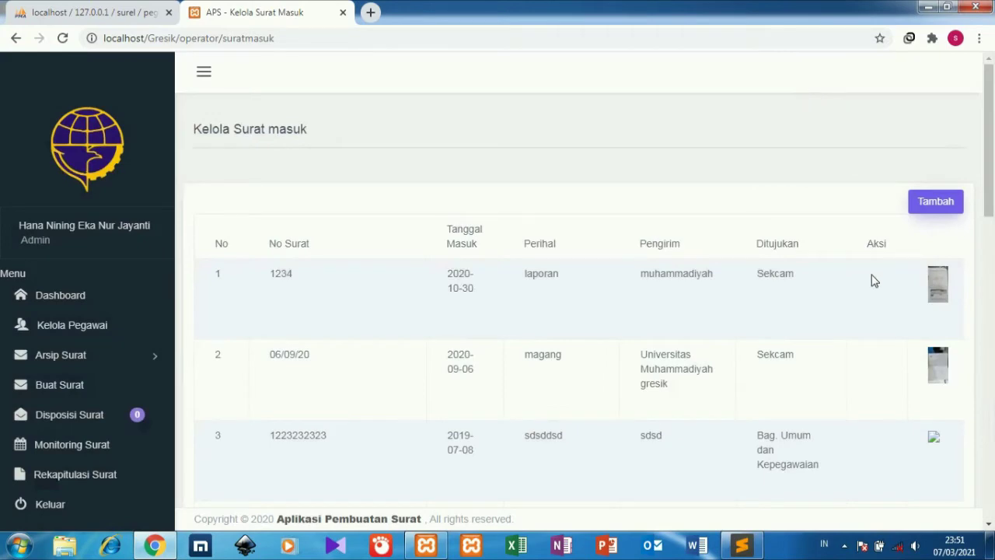
{"action": "left_click_drag", "start_coordinate": [990, 203], "coordinate": [892, 509]}
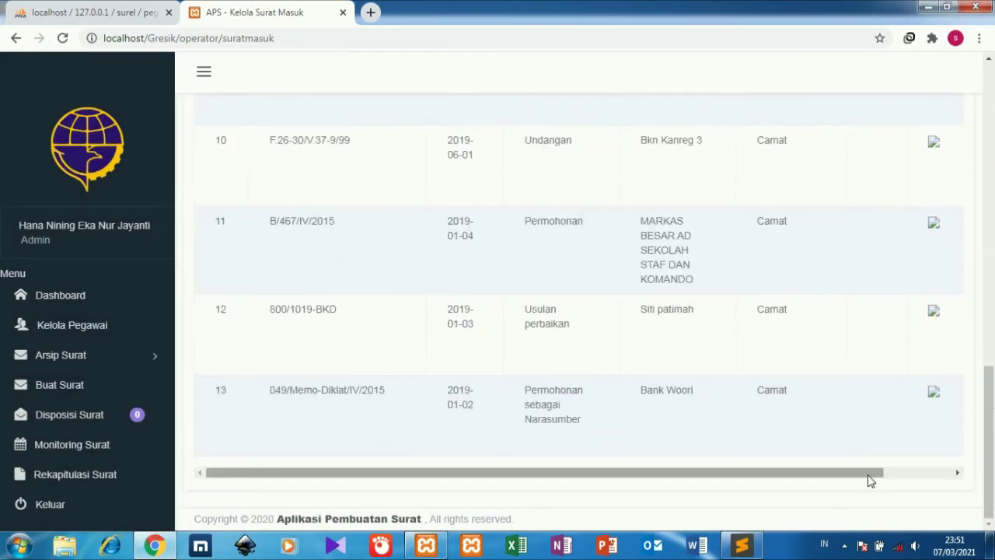
{"action": "left_click_drag", "start_coordinate": [868, 472], "coordinate": [992, 124]}
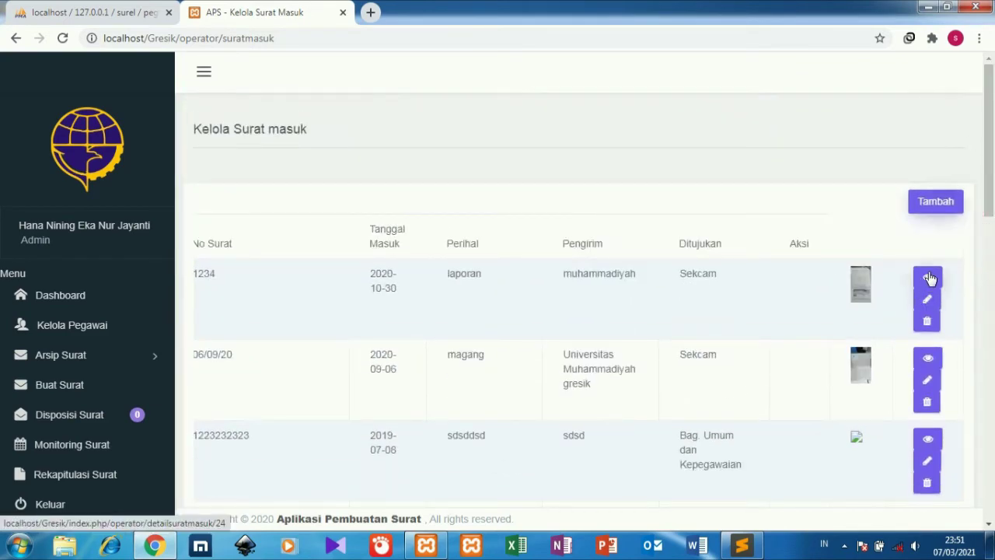
{"action": "left_click", "coordinate": [927, 278]}
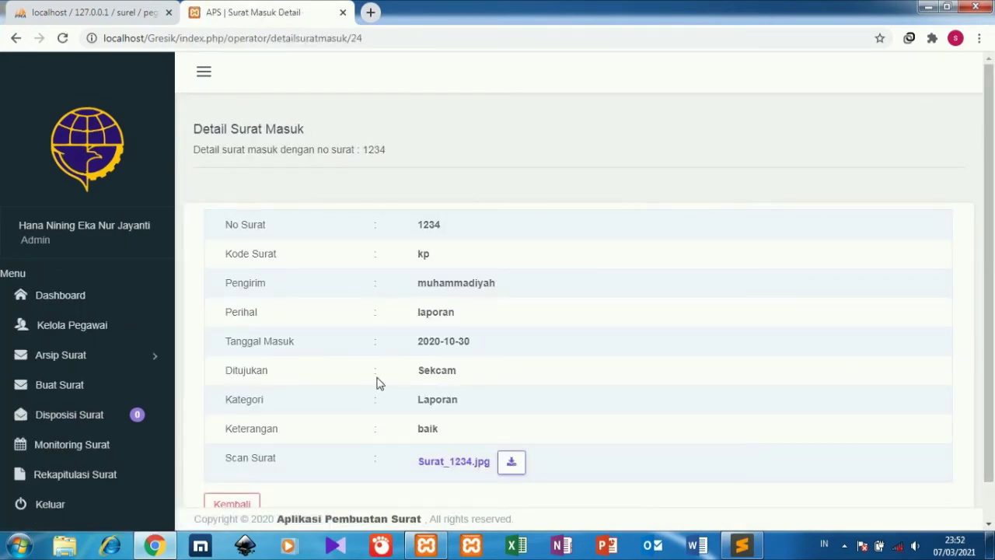
{"action": "left_click", "coordinate": [243, 506]}
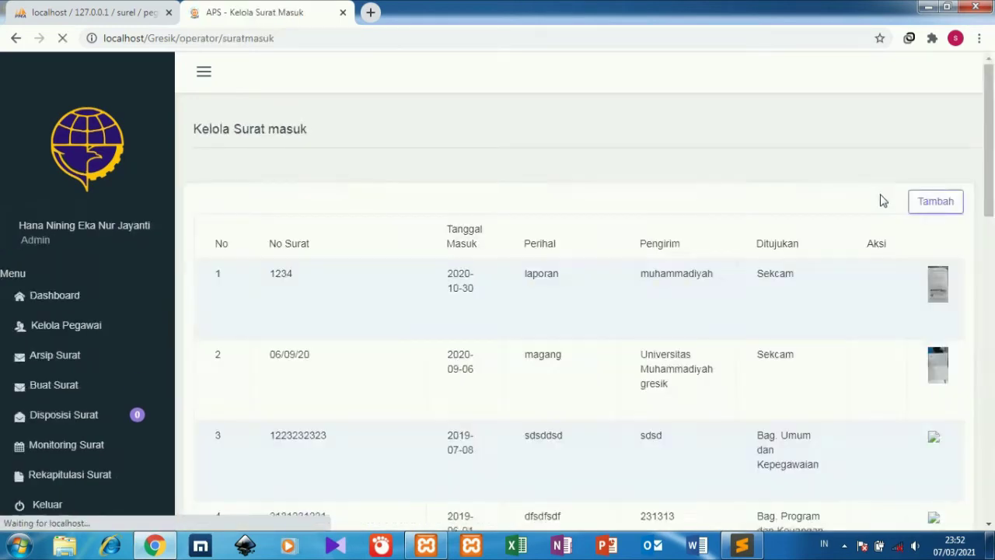
Start incoming letter 12343 with category Undangan and received date 10 March 2021.
{"action": "left_click", "coordinate": [928, 203]}
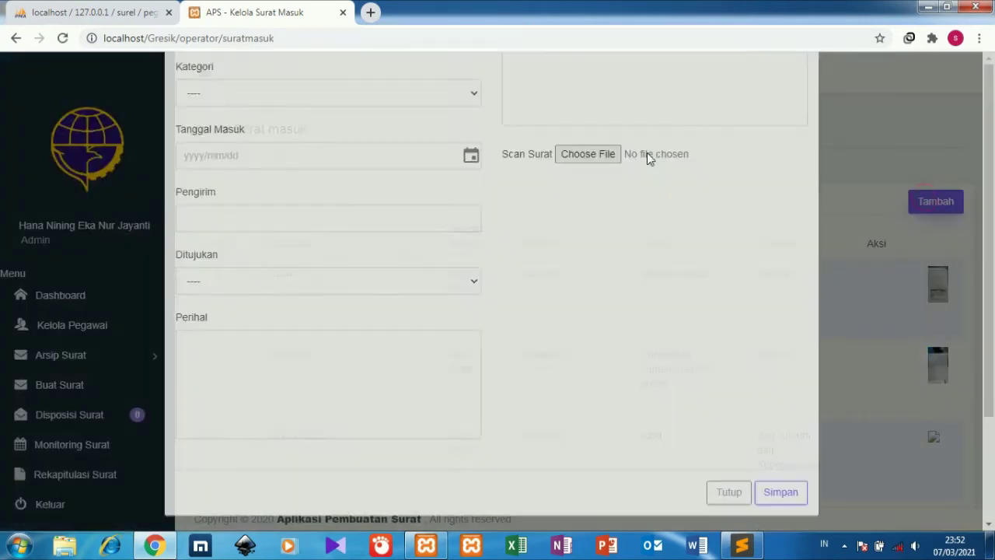
{"action": "left_click", "coordinate": [244, 162]}
{"action": "type", "text": "12"}
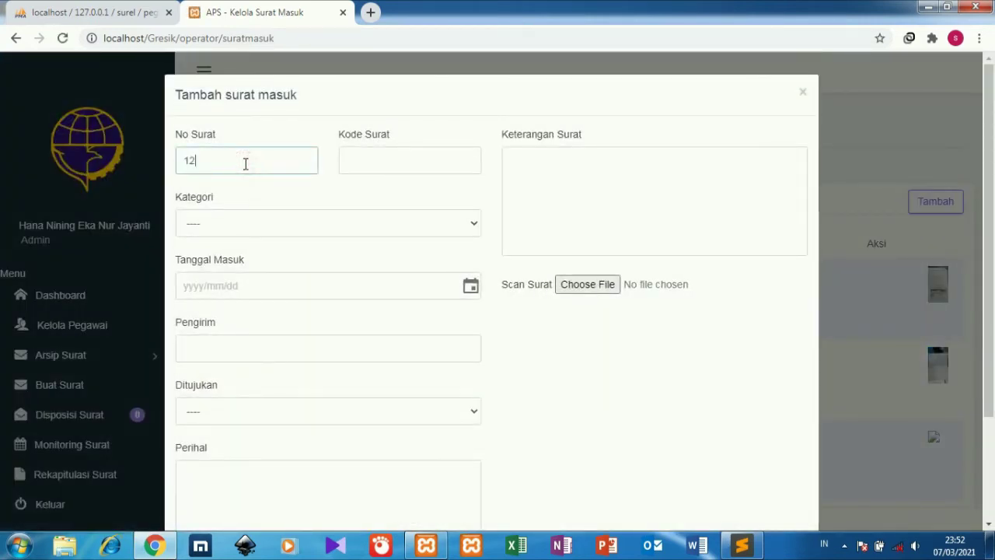
{"action": "type", "text": "343"}
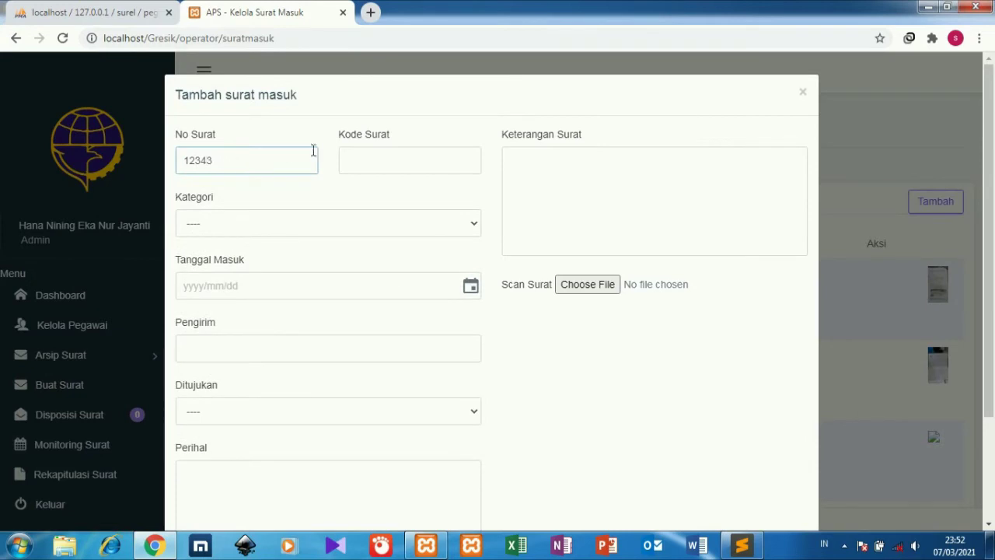
{"action": "left_click", "coordinate": [364, 158]}
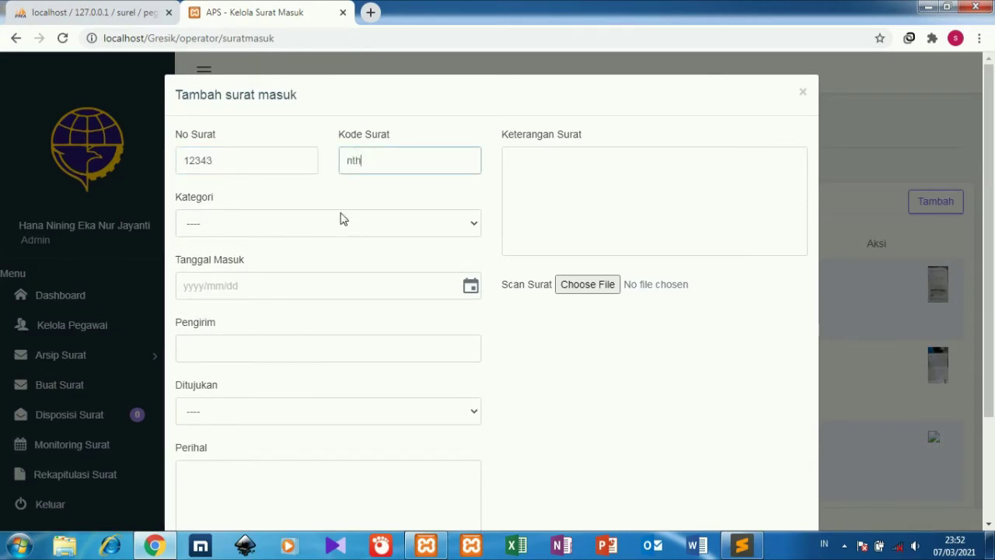
{"action": "left_click", "coordinate": [342, 222]}
{"action": "left_click", "coordinate": [342, 258]}
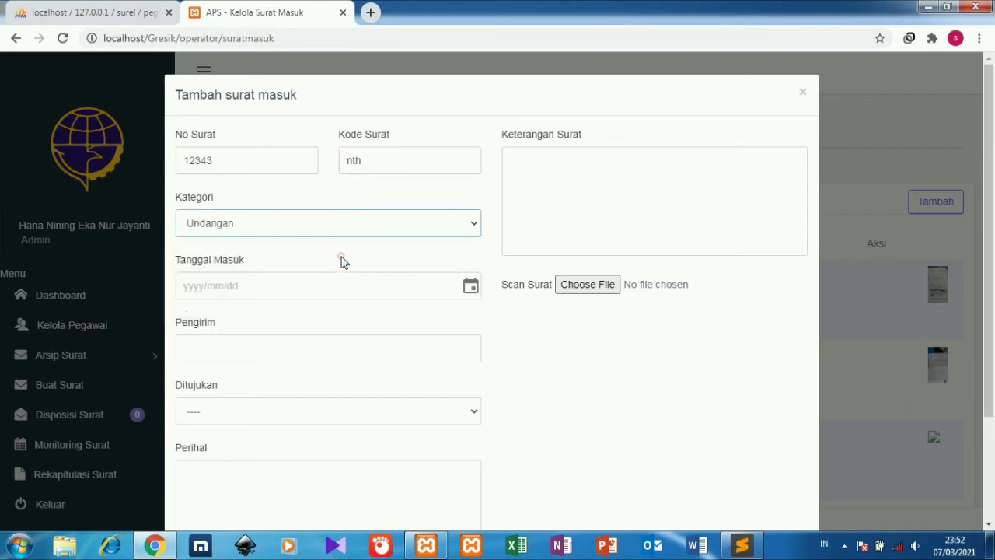
{"action": "left_click", "coordinate": [191, 286]}
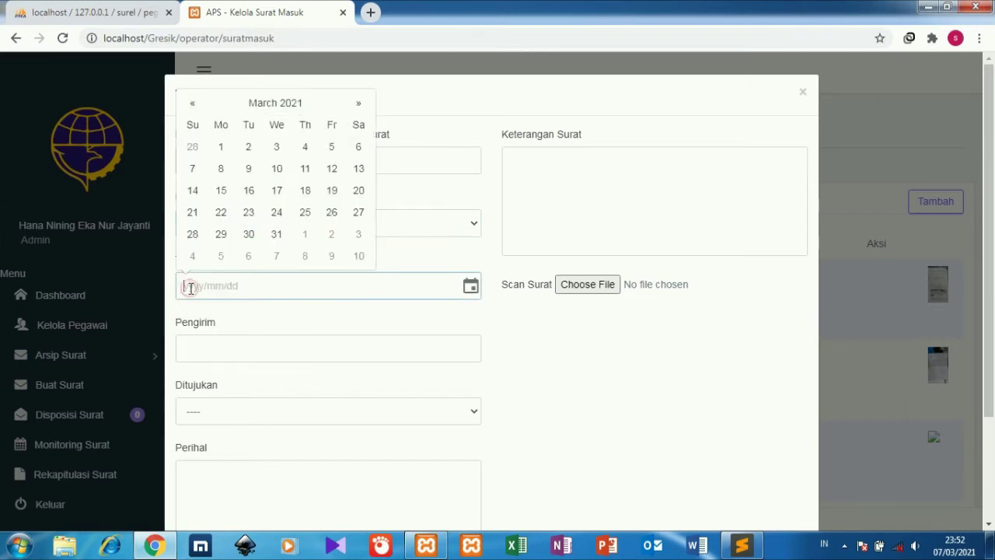
{"action": "left_click", "coordinate": [277, 168]}
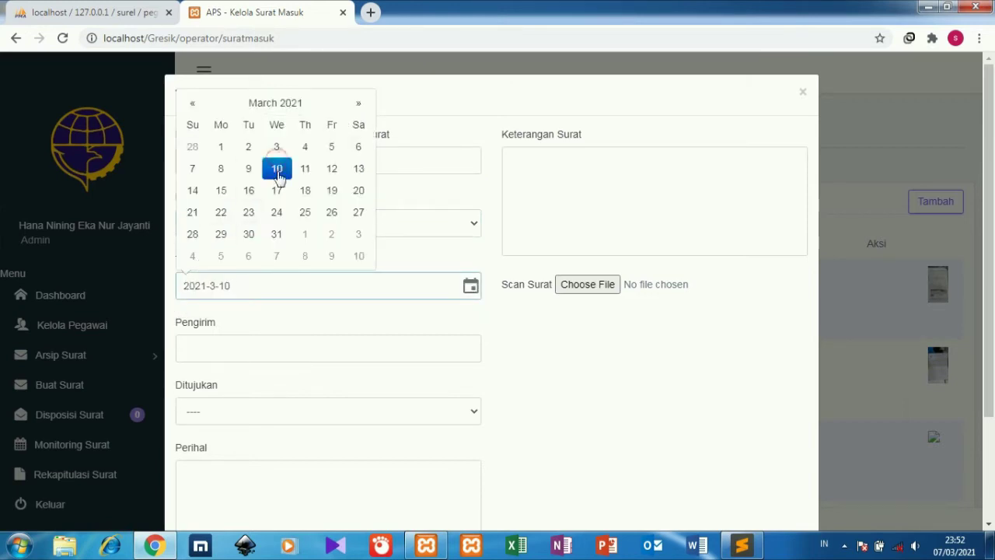
Enter the sender, address it to Sekcam, subject 'undangan peresmian desa konoha', notes 'biablabla'.
{"action": "left_click", "coordinate": [233, 355]}
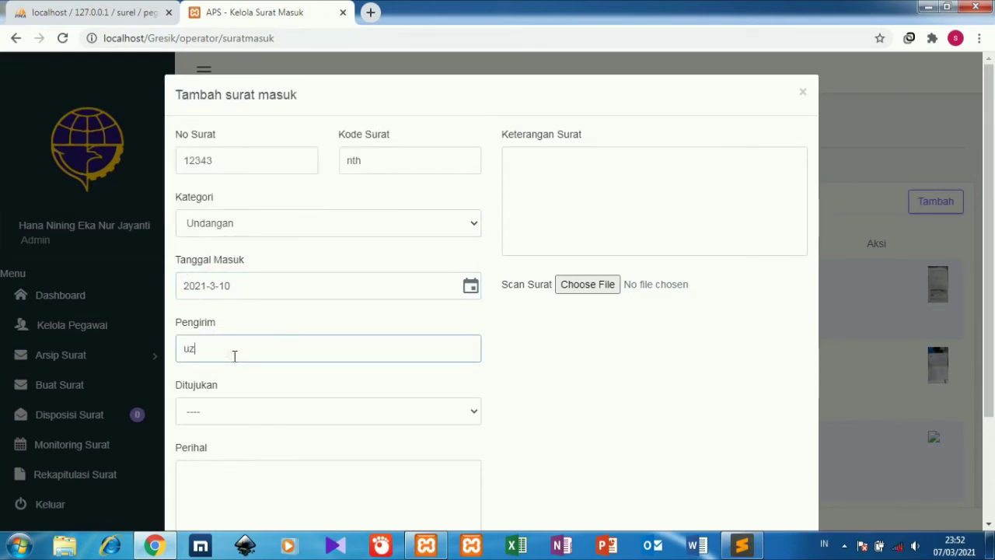
{"action": "type", "text": "uzumaki naruto"}
{"action": "left_click", "coordinate": [251, 420]}
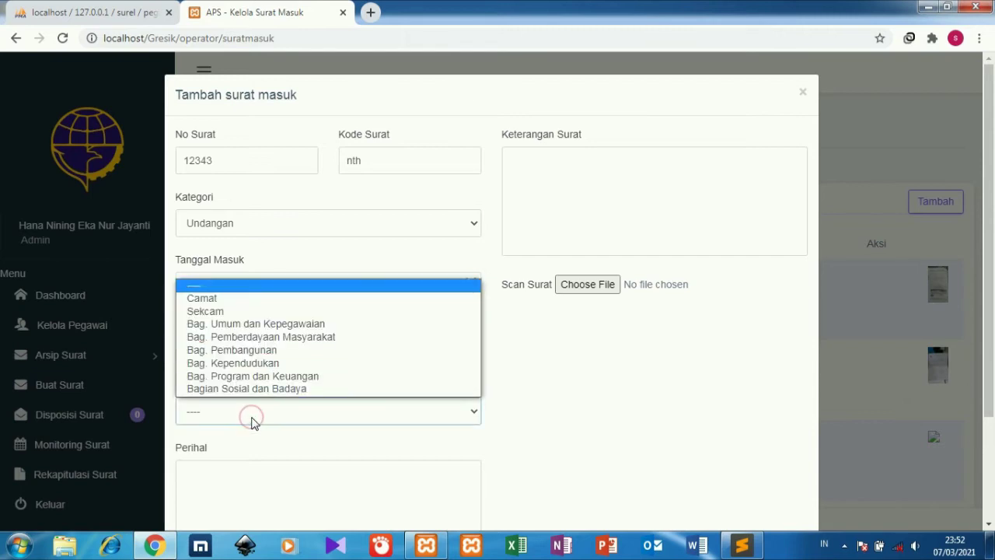
{"action": "left_click", "coordinate": [294, 312]}
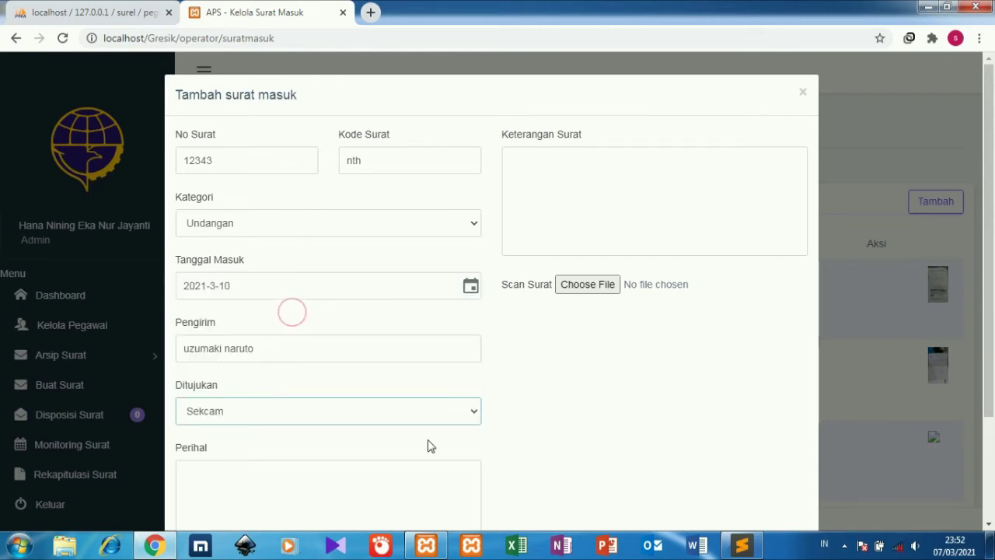
{"action": "scroll", "coordinate": [993, 222], "scroll_direction": "down", "scroll_amount": 2}
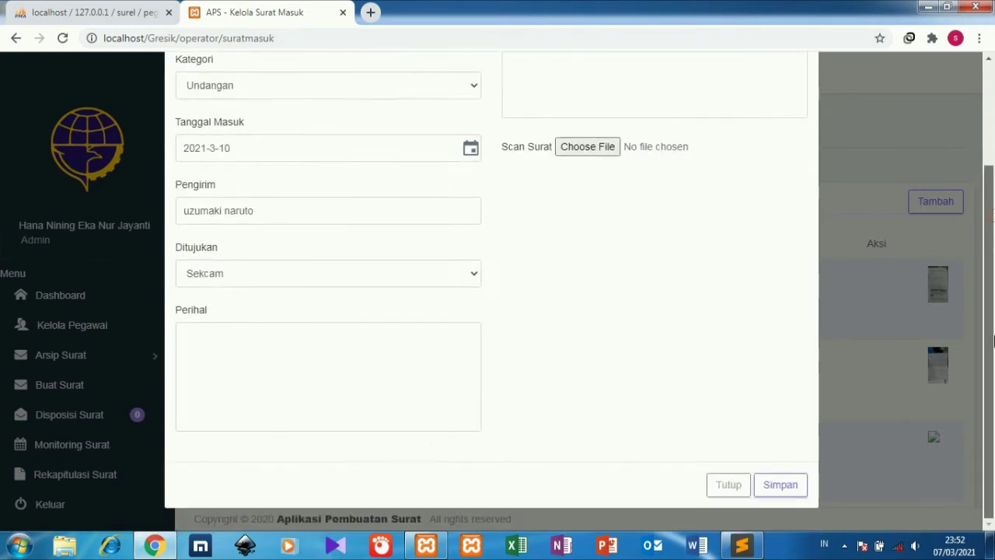
{"action": "left_click", "coordinate": [423, 347]}
{"action": "type", "text": "unda"}
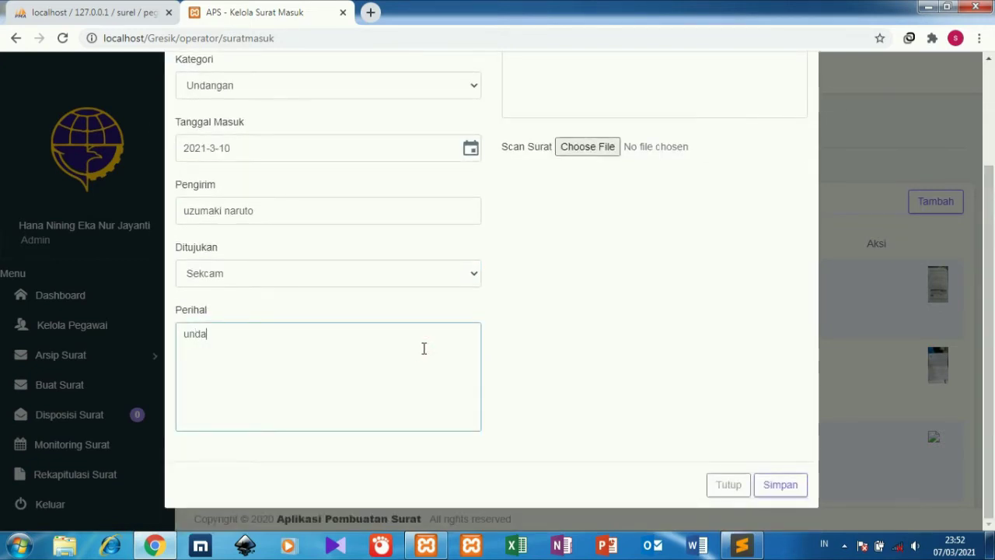
{"action": "type", "text": "ngan peresm"}
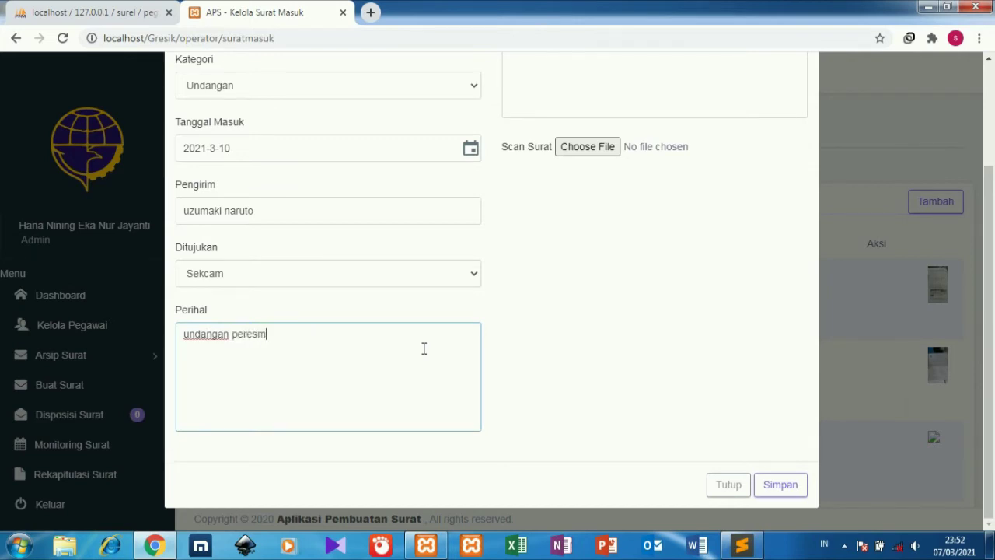
{"action": "type", "text": "ian"}
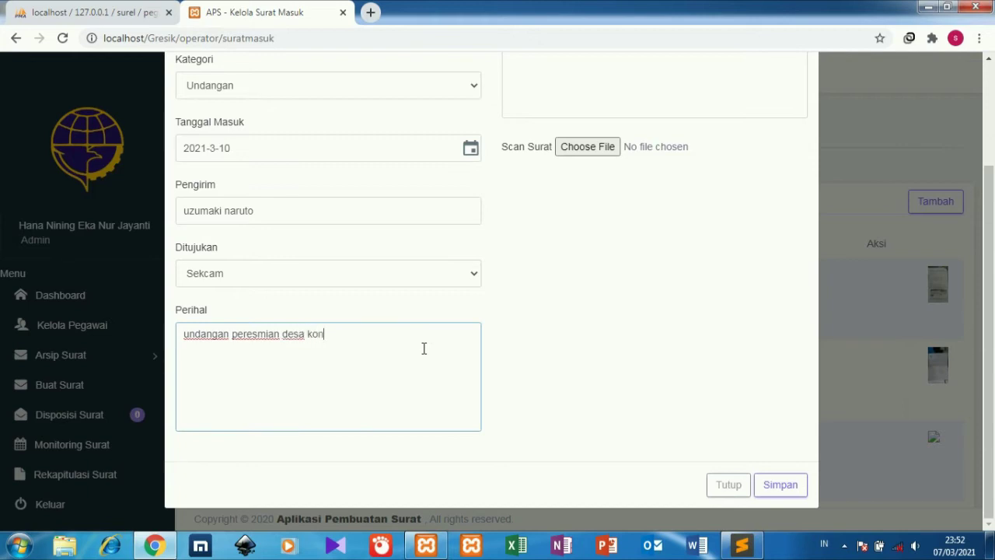
{"action": "type", "text": "desa konoha"}
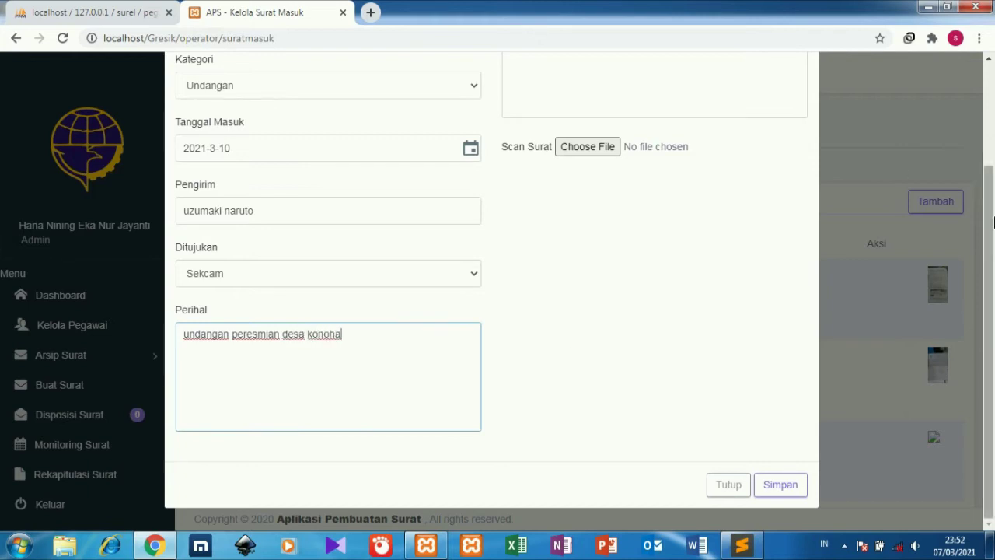
{"action": "left_click_drag", "start_coordinate": [985, 231], "coordinate": [984, 150]}
{"action": "left_click", "coordinate": [710, 159]}
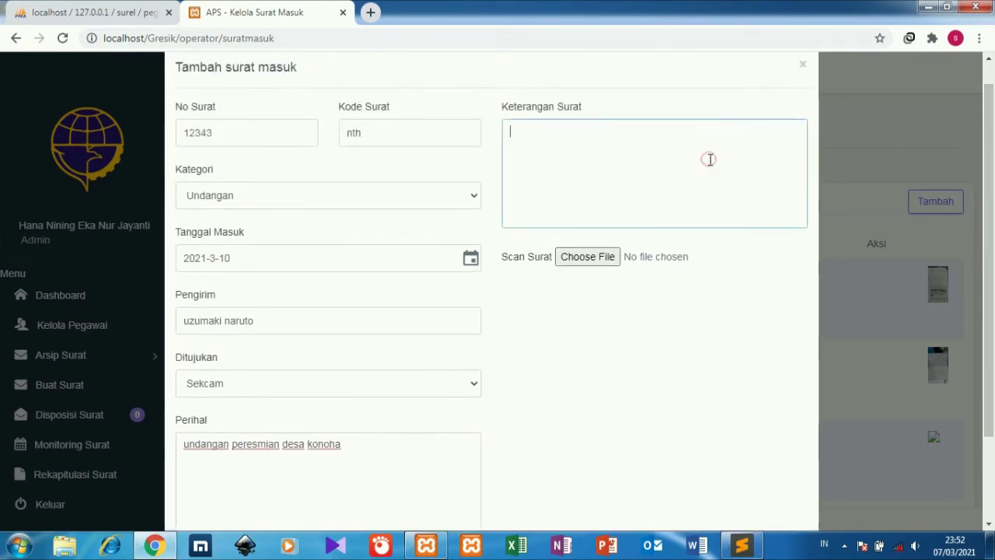
{"action": "type", "text": "biablabla"}
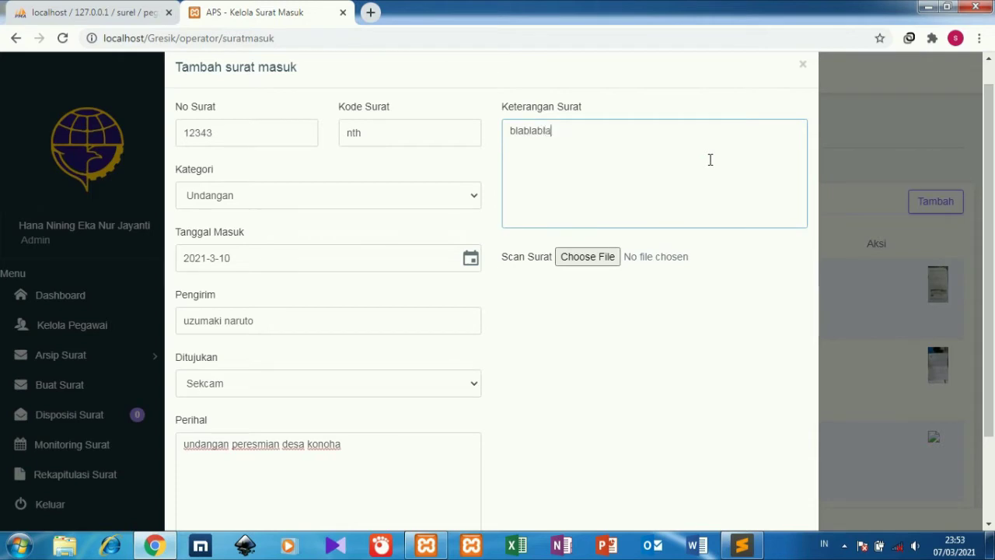
{"action": "left_click", "coordinate": [600, 256]}
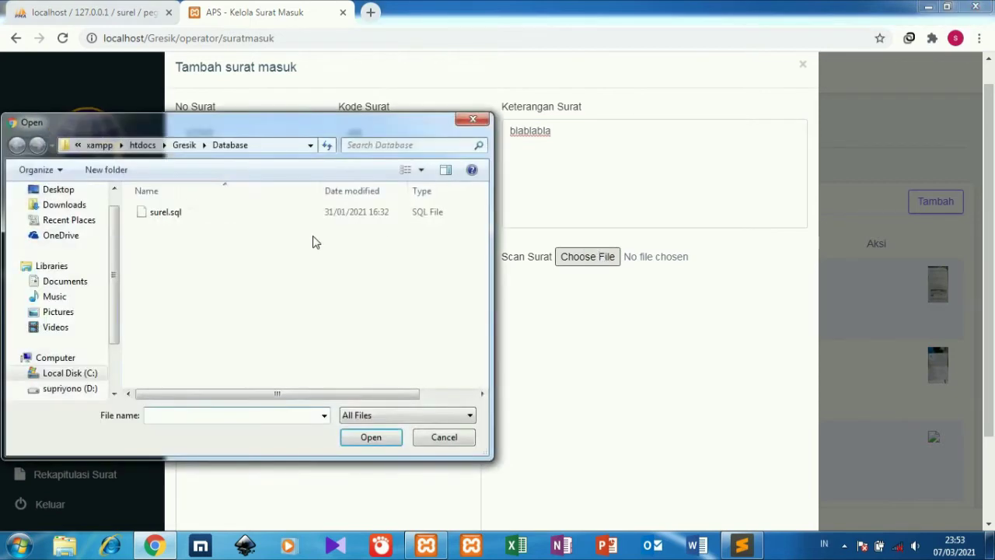
Attach image 1 from the Music folder as the scan and save letter 12343.
{"action": "left_click", "coordinate": [66, 297]}
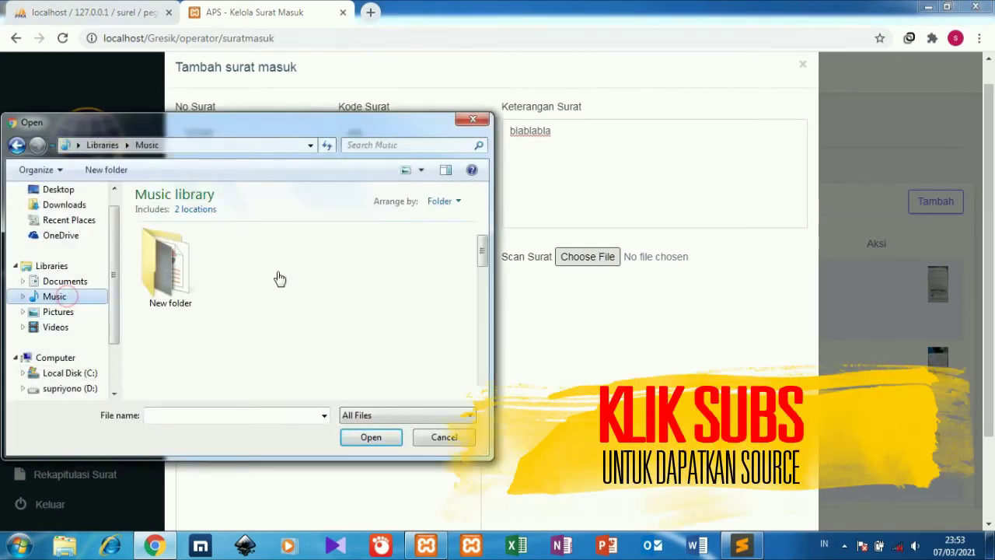
{"action": "left_click", "coordinate": [413, 284]}
{"action": "left_click", "coordinate": [370, 436]}
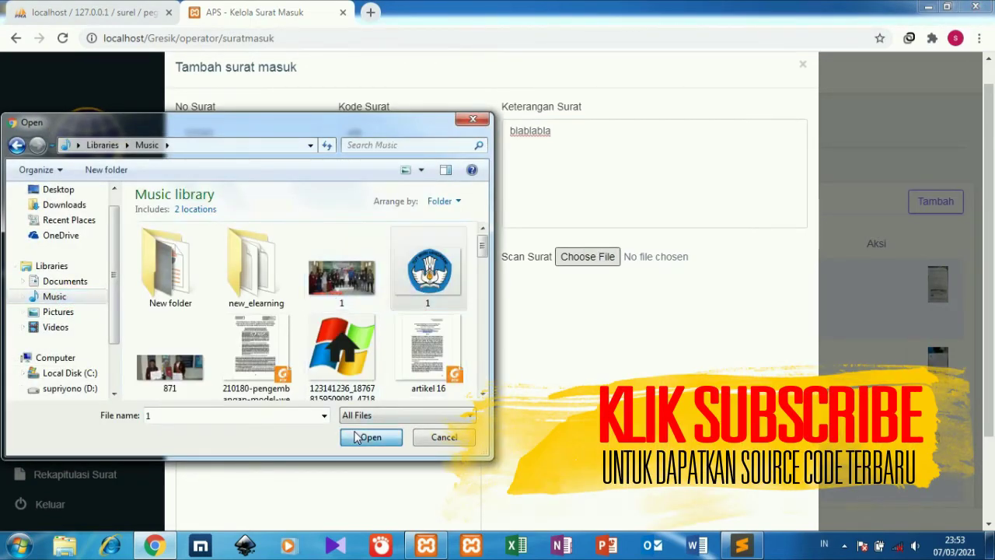
{"action": "scroll", "coordinate": [990, 379], "scroll_direction": "down", "scroll_amount": 3}
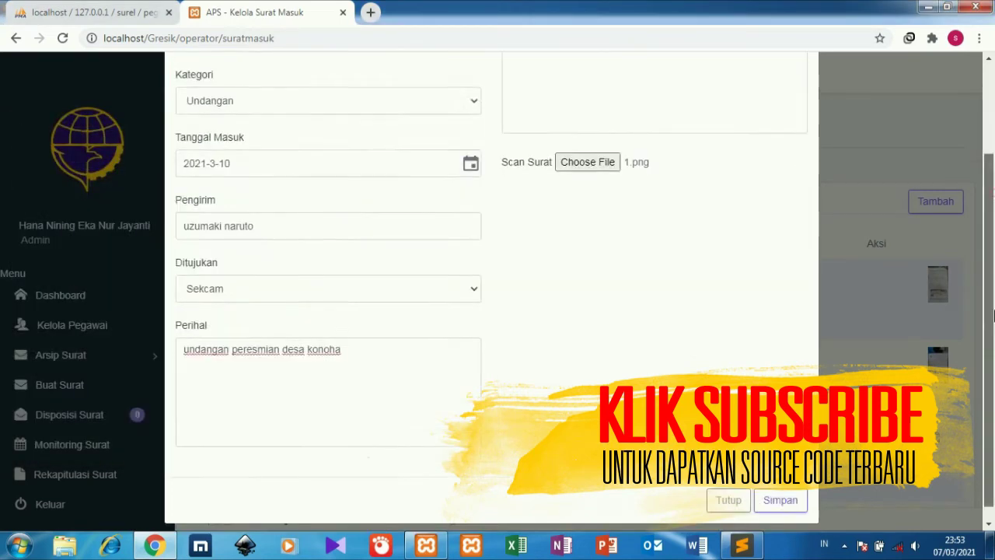
{"action": "left_click", "coordinate": [789, 488]}
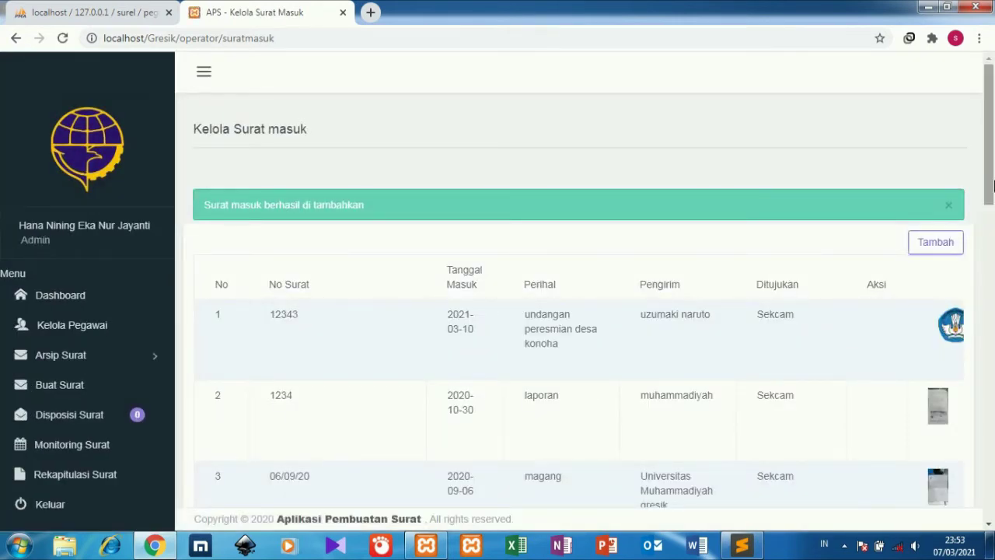
{"action": "left_click_drag", "start_coordinate": [993, 184], "coordinate": [993, 190]}
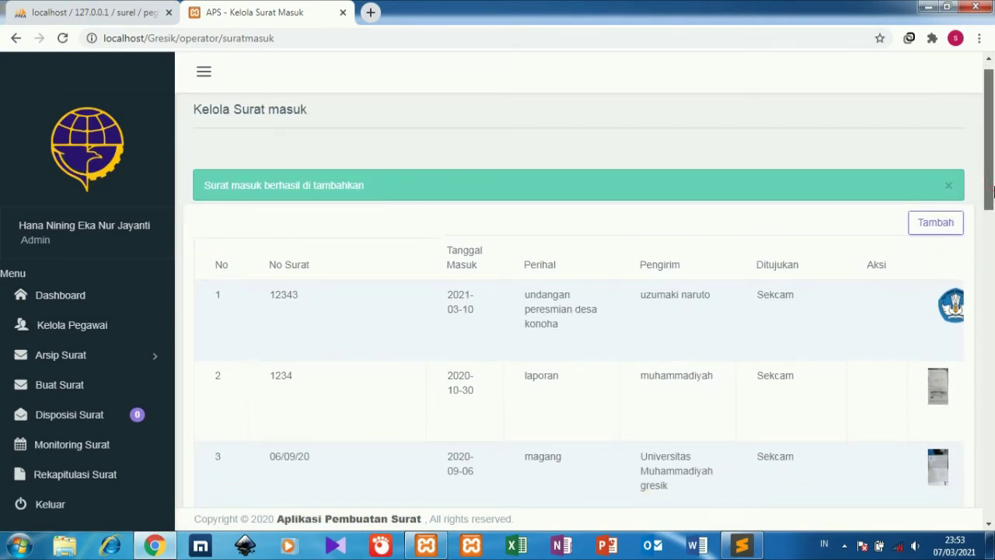
{"action": "mouse_move", "coordinate": [993, 190]}
{"action": "left_mouse_down"}
{"action": "mouse_move", "coordinate": [993, 221]}
{"action": "mouse_move", "coordinate": [993, 201]}
{"action": "left_mouse_up"}
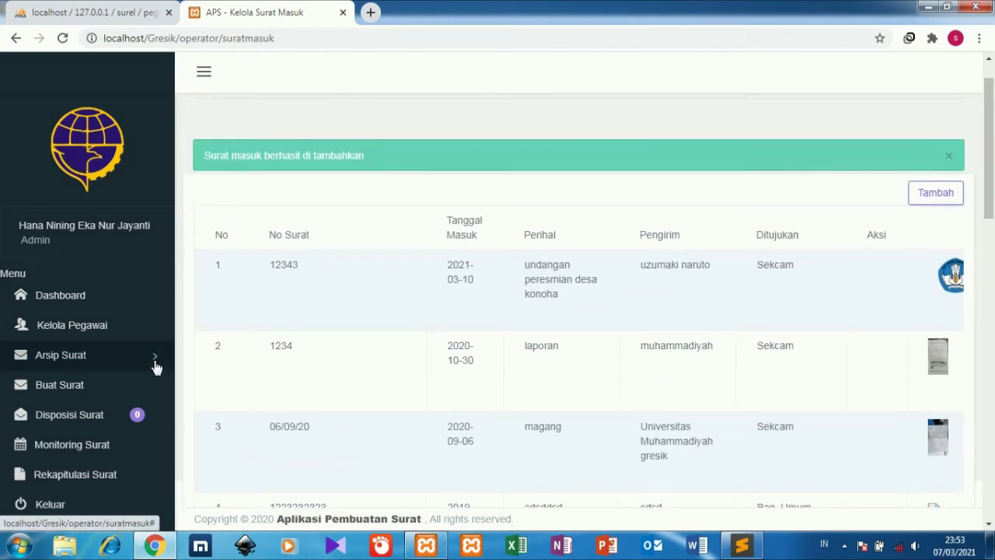
{"action": "left_click", "coordinate": [128, 359]}
Open the details of outgoing letter 4/K/kp/23/01/2021/SEKRET (rapat penting) and go to its edit form.
{"action": "left_click", "coordinate": [87, 417]}
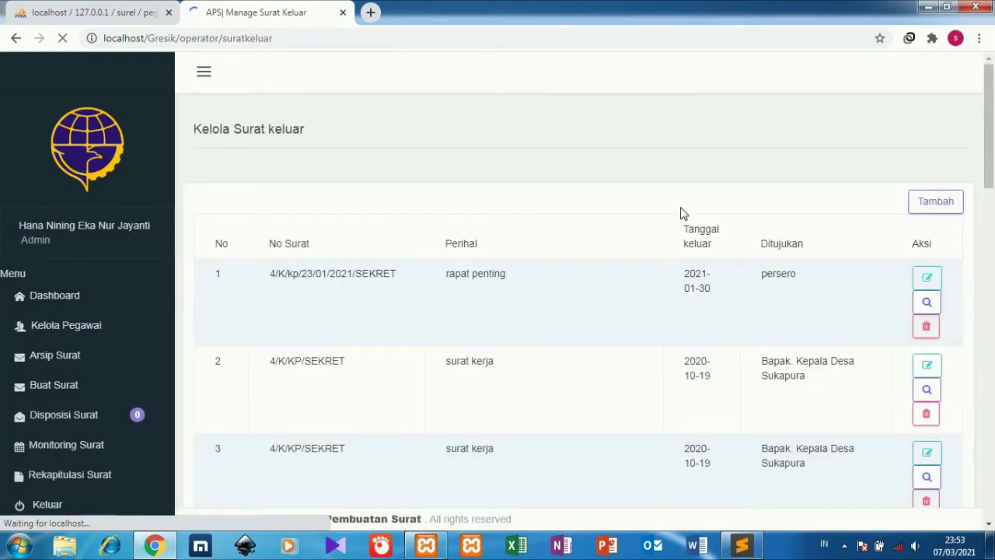
{"action": "left_click_drag", "start_coordinate": [992, 180], "coordinate": [993, 227]}
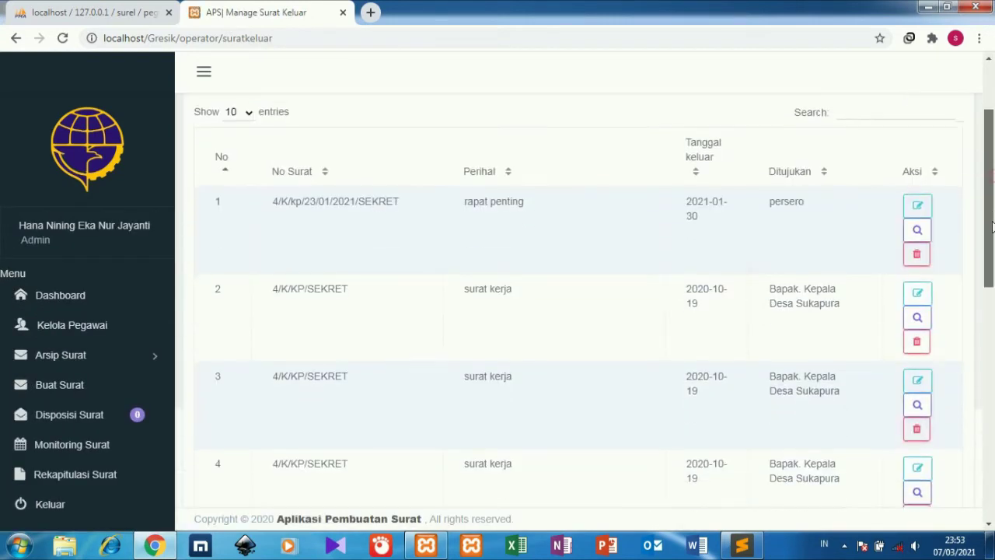
{"action": "left_click", "coordinate": [915, 231]}
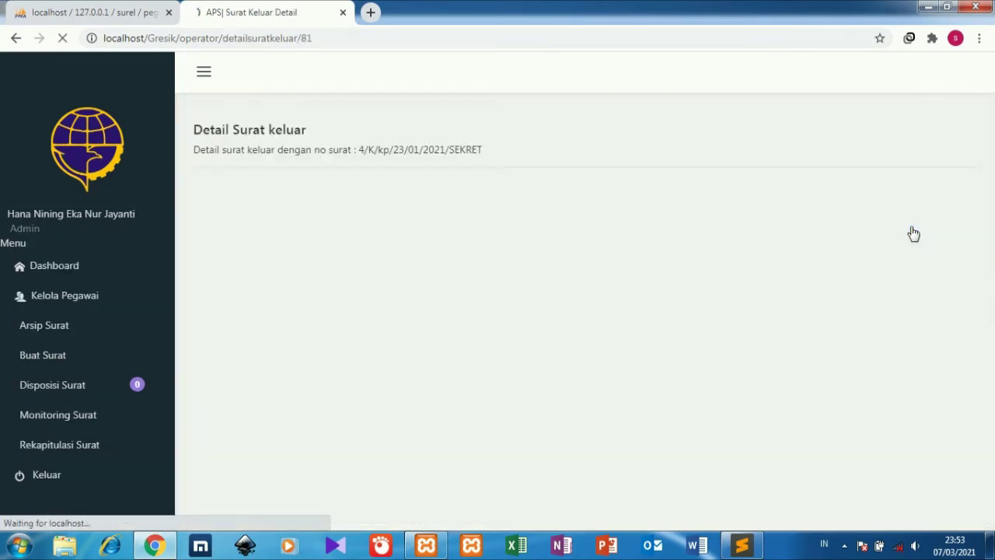
{"action": "scroll", "coordinate": [992, 167], "scroll_direction": "down", "scroll_amount": 1}
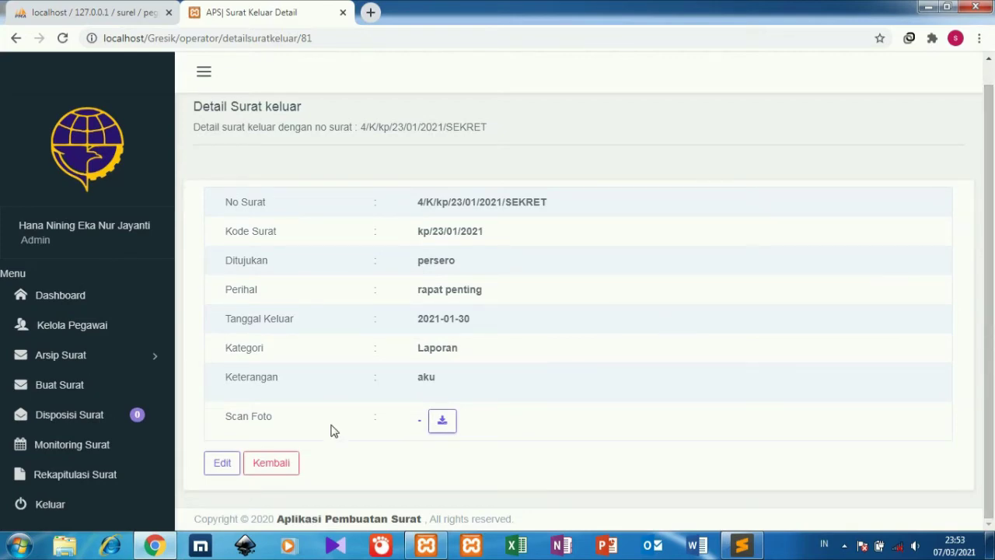
{"action": "left_click", "coordinate": [207, 469]}
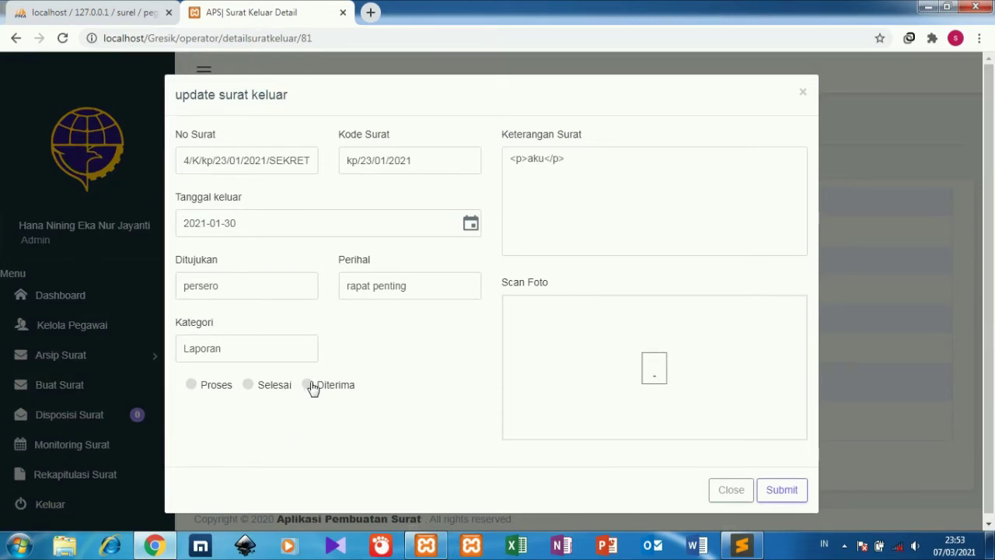
Set the rapat penting letter's status to Diterima, submit, and go back to Kelola Surat keluar.
{"action": "left_click", "coordinate": [308, 385]}
{"action": "mouse_move", "coordinate": [662, 368]}
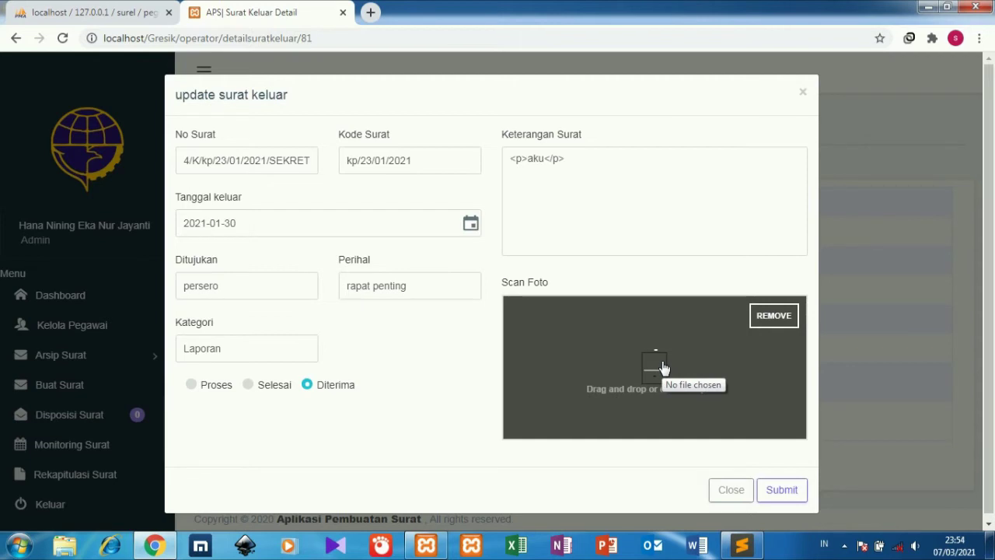
{"action": "left_click", "coordinate": [787, 492]}
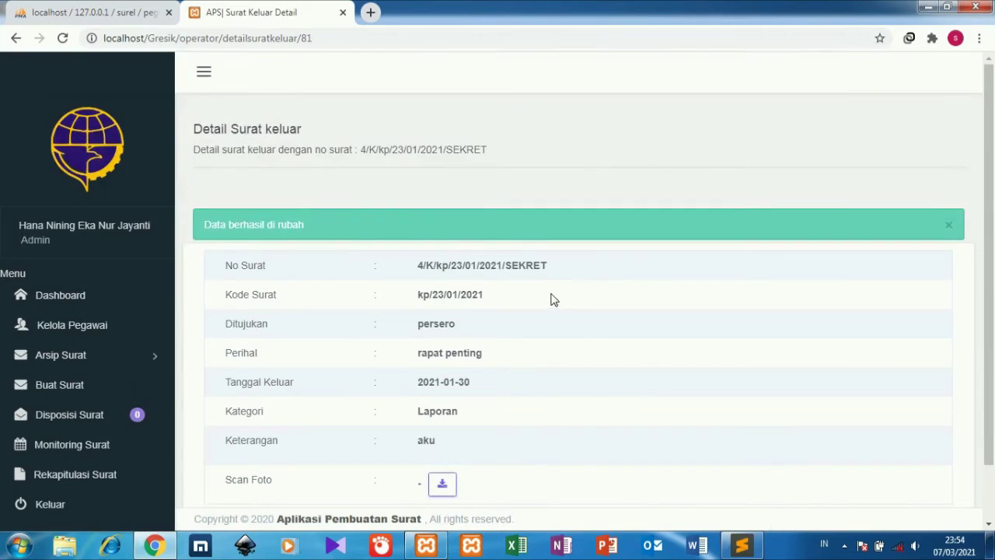
{"action": "scroll", "coordinate": [466, 327], "scroll_direction": "down", "scroll_amount": 1}
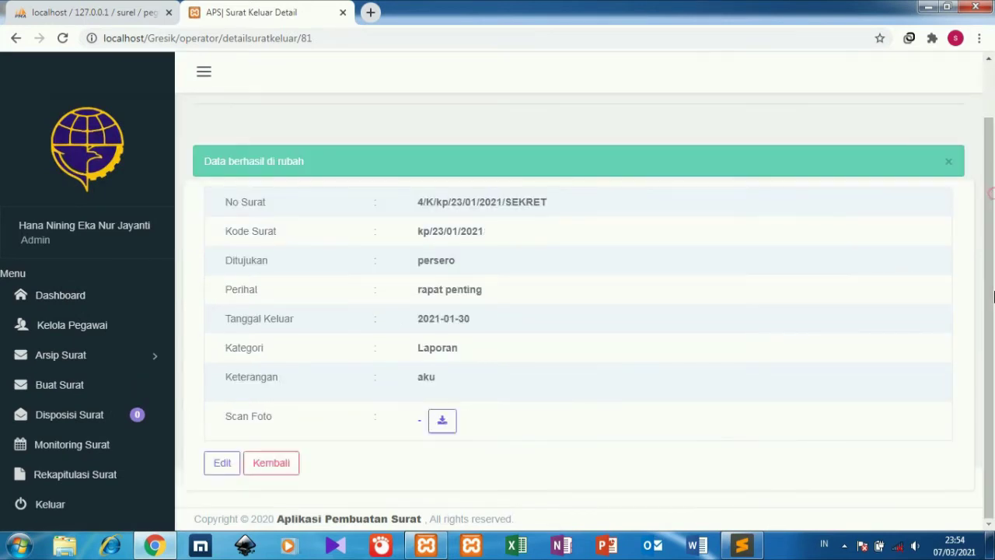
{"action": "left_click", "coordinate": [268, 464]}
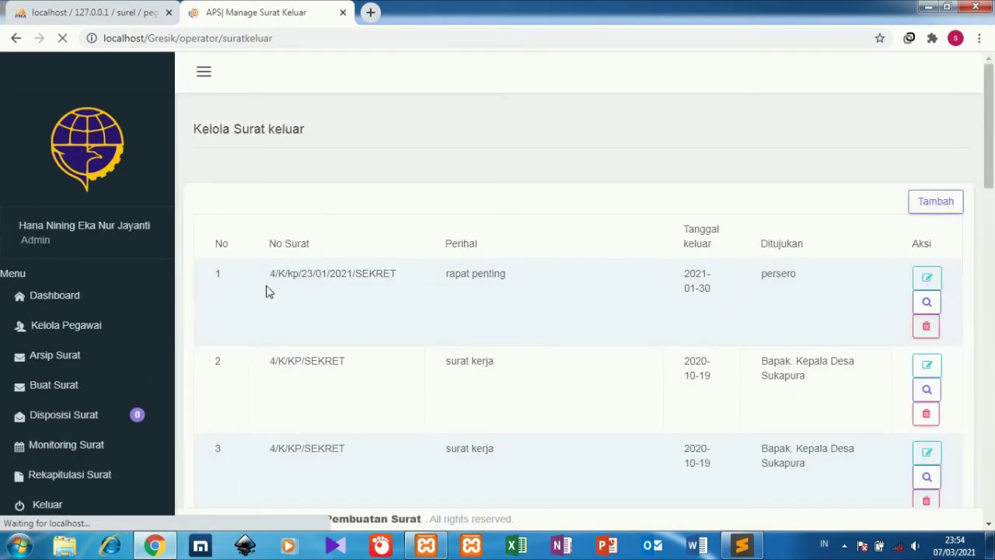
Start a new outgoing letter and attach image file 1 as its scan.
{"action": "left_click", "coordinate": [933, 201]}
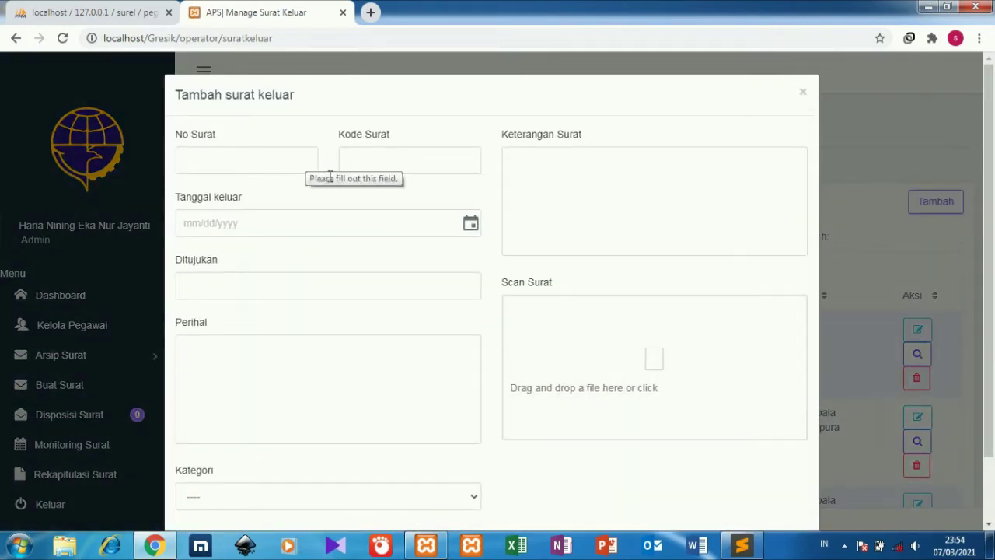
{"action": "left_click", "coordinate": [658, 373]}
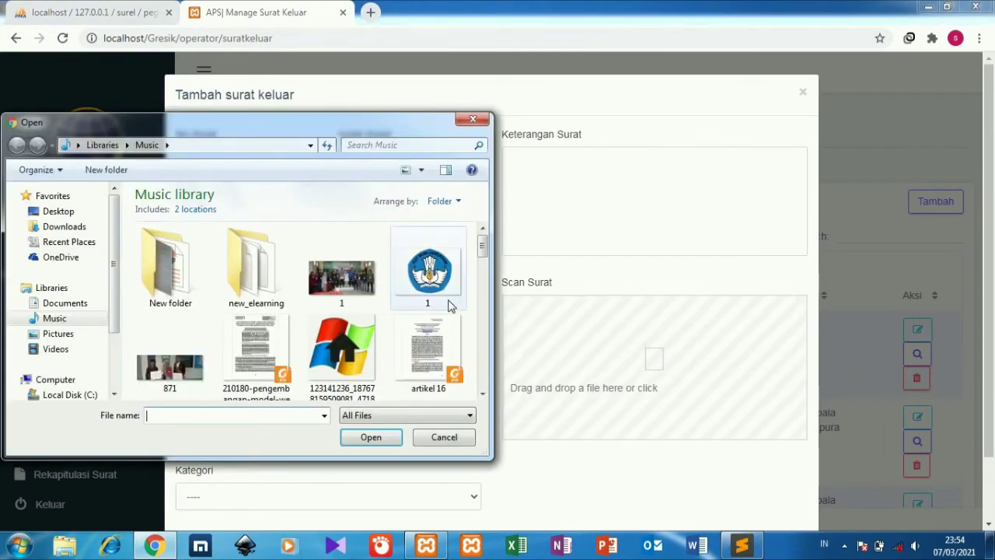
{"action": "left_click", "coordinate": [447, 305]}
{"action": "left_click", "coordinate": [367, 436]}
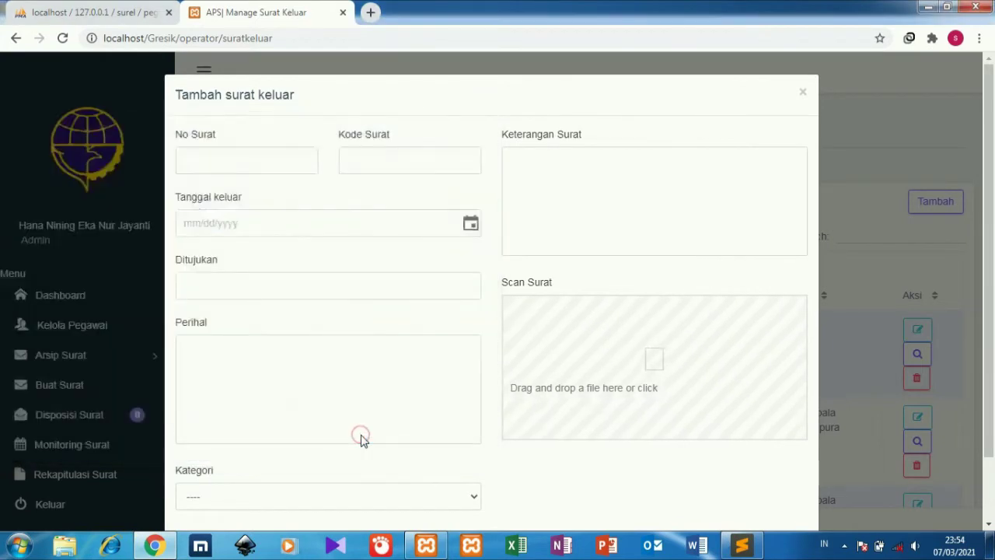
Fill number 12354, code ntah, date 18 March 2021, addressee desa konoha, subject keamanan desa.
{"action": "left_click", "coordinate": [264, 154]}
{"action": "type", "text": "12354"}
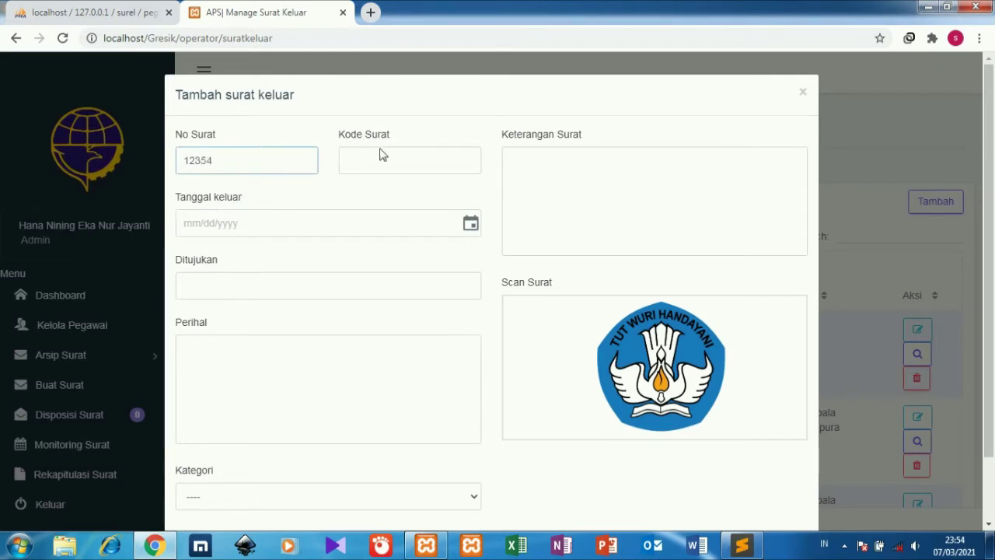
{"action": "left_click", "coordinate": [380, 152]}
{"action": "type", "text": "nta"}
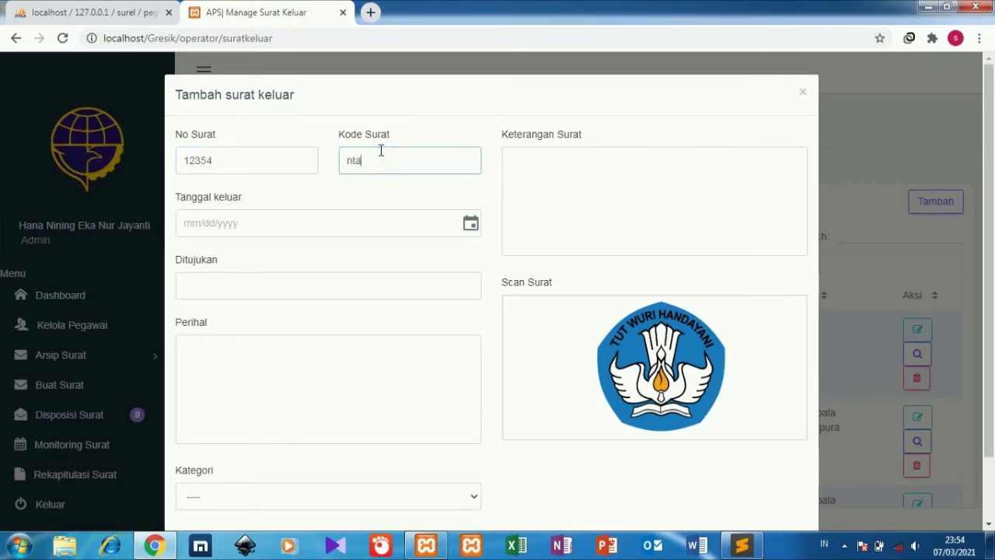
{"action": "type", "text": "h"}
{"action": "left_click", "coordinate": [362, 218]}
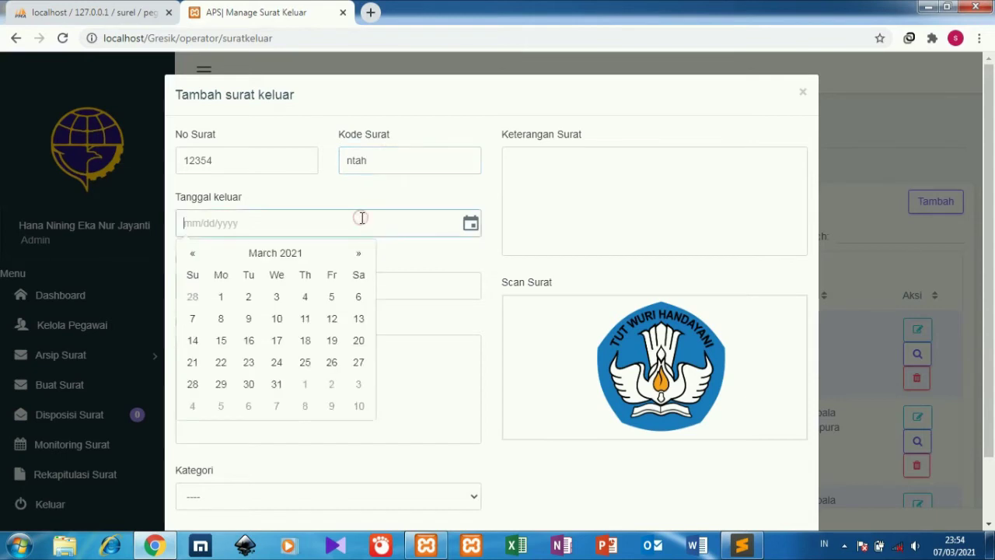
{"action": "left_click", "coordinate": [302, 342]}
{"action": "left_click", "coordinate": [410, 285]}
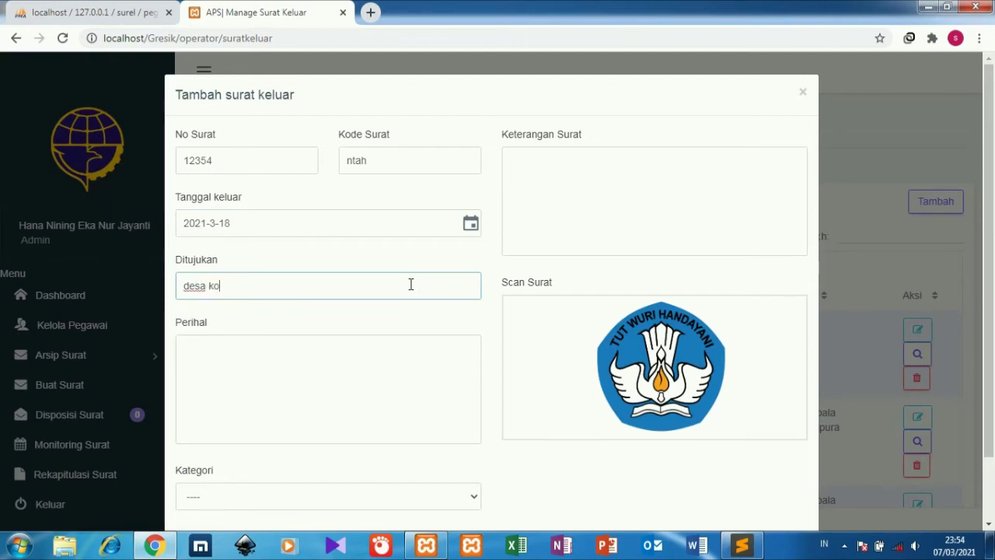
{"action": "left_click", "coordinate": [384, 351]}
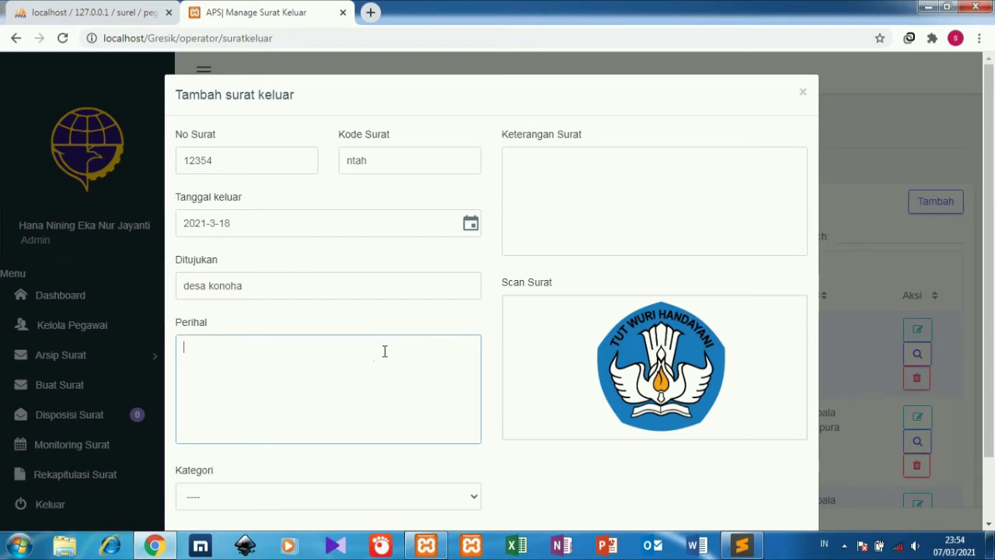
{"action": "type", "text": "keamanan "}
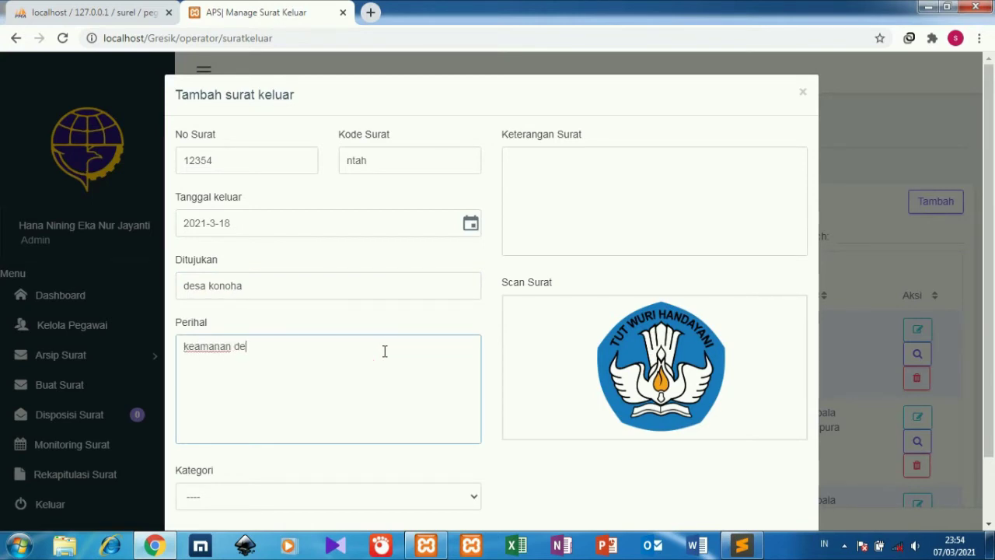
{"action": "type", "text": "desa"}
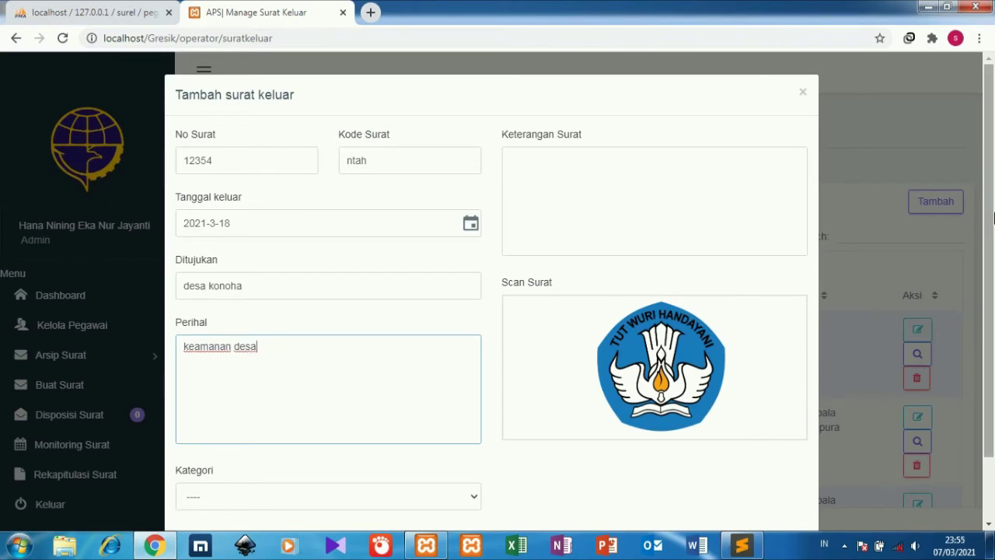
{"action": "scroll", "coordinate": [942, 271], "scroll_direction": "down", "scroll_amount": 2}
Save letter 12354 as Himbauan with the description 'apakah desa konoha sudah aman'.
{"action": "left_click", "coordinate": [443, 432]}
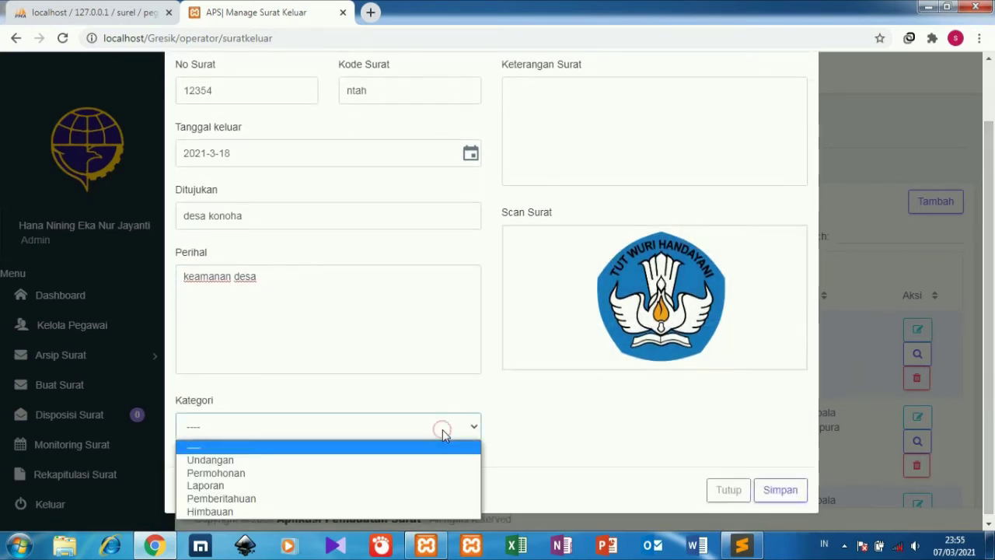
{"action": "left_click", "coordinate": [383, 506]}
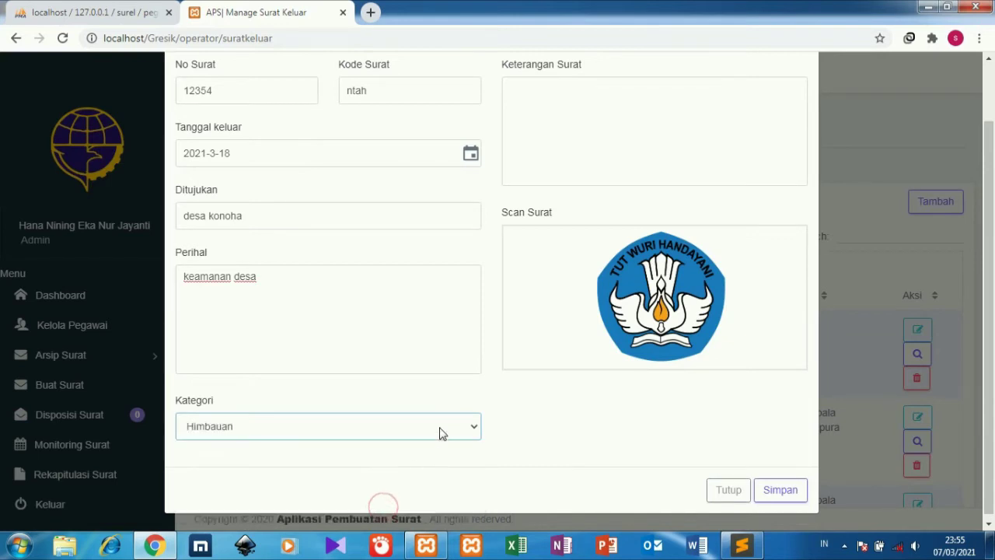
{"action": "left_click", "coordinate": [682, 138]}
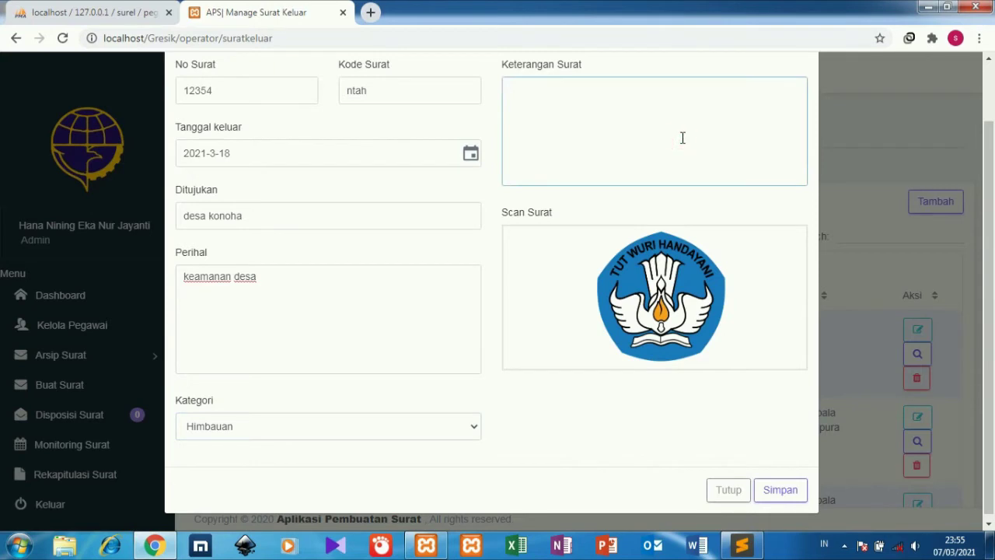
{"action": "type", "text": "apakah"}
{"action": "type", "text": "desa ko"}
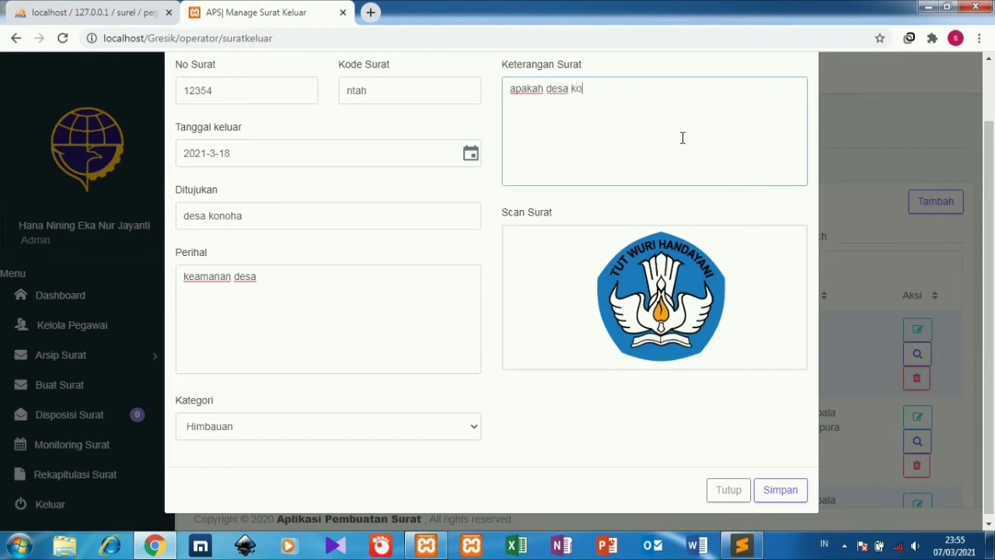
{"action": "type", "text": "noha sudah aman dari otsuki"}
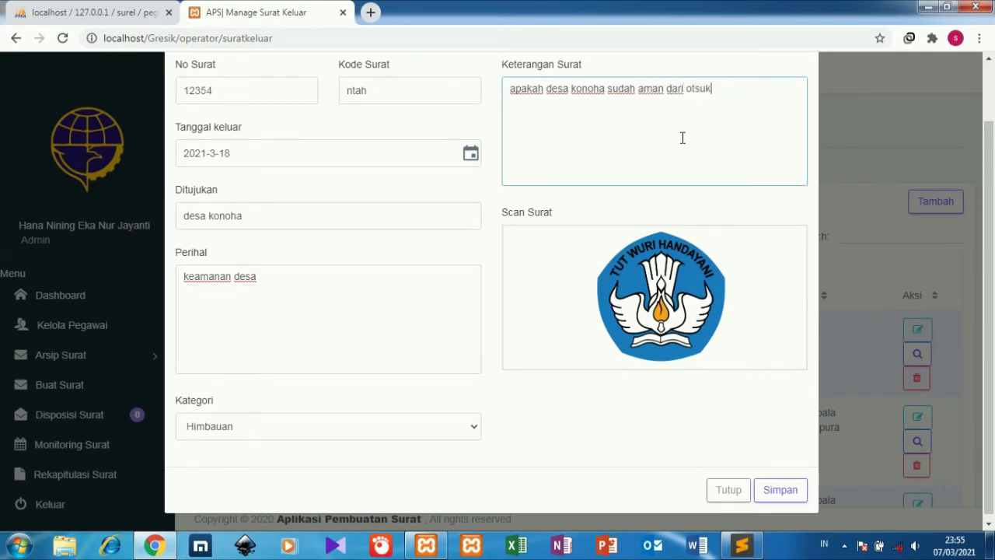
{"action": "left_click", "coordinate": [696, 89]}
{"action": "left_click", "coordinate": [766, 501]}
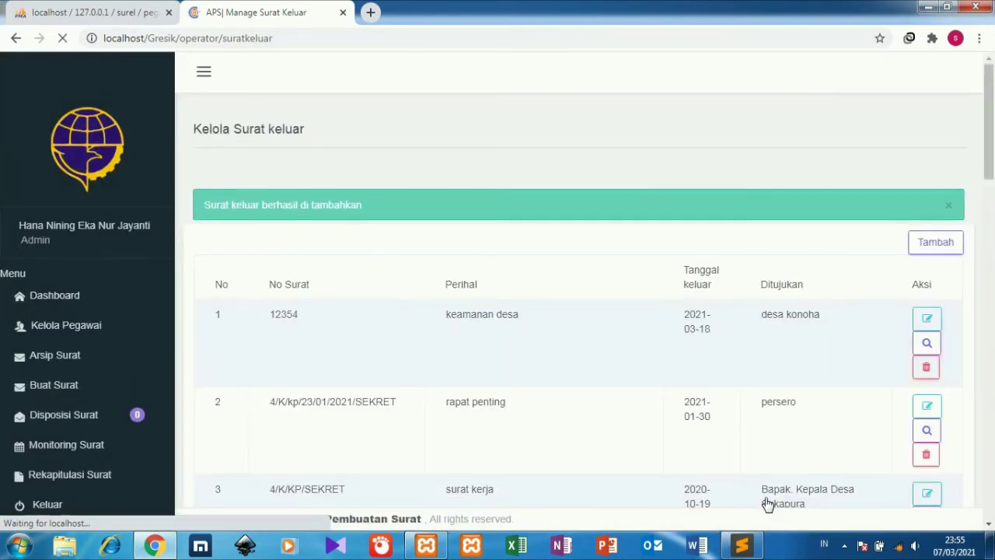
Start composing a new letter dated 12/12/2021.
{"action": "left_click", "coordinate": [125, 378]}
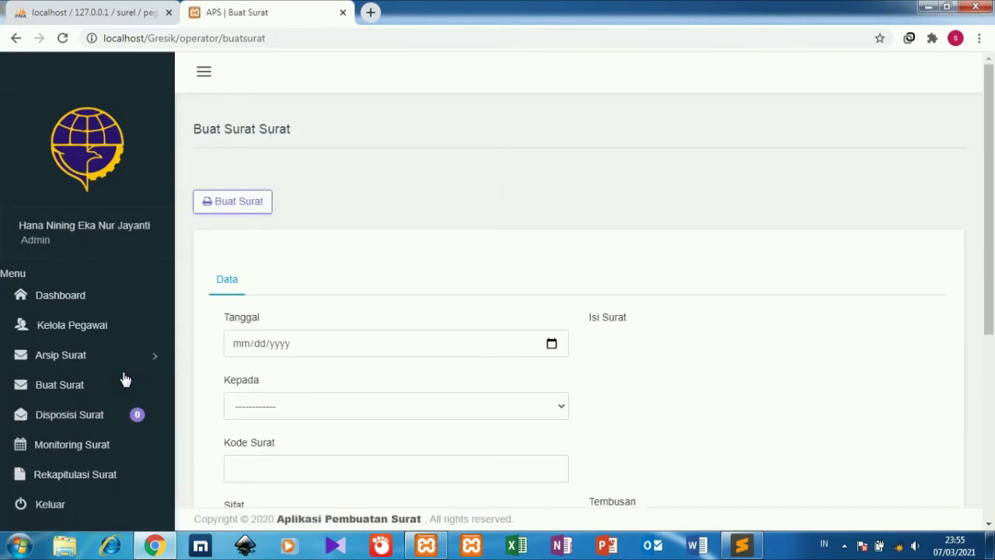
{"action": "left_click_drag", "start_coordinate": [989, 197], "coordinate": [993, 290]}
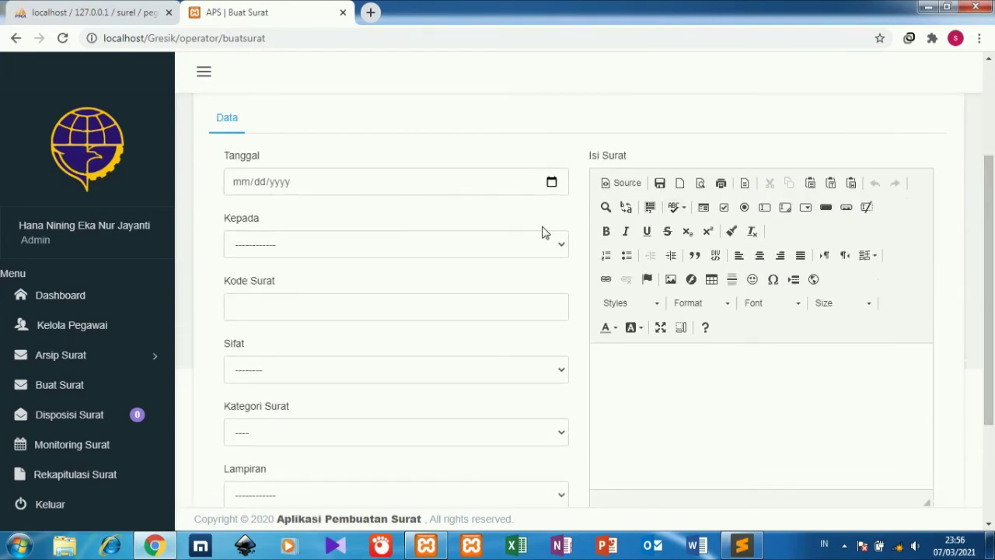
{"action": "left_click", "coordinate": [235, 185]}
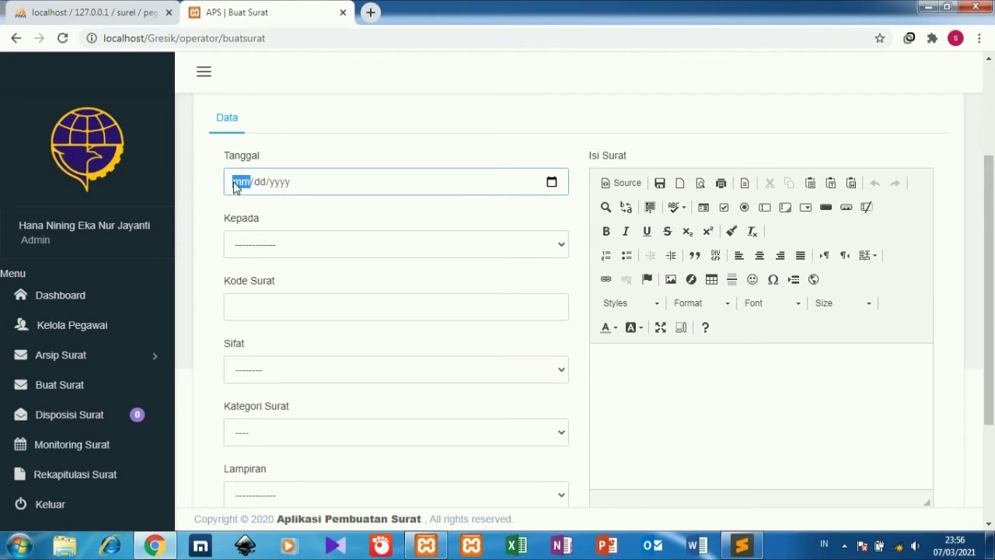
{"action": "type", "text": "12/12/2"}
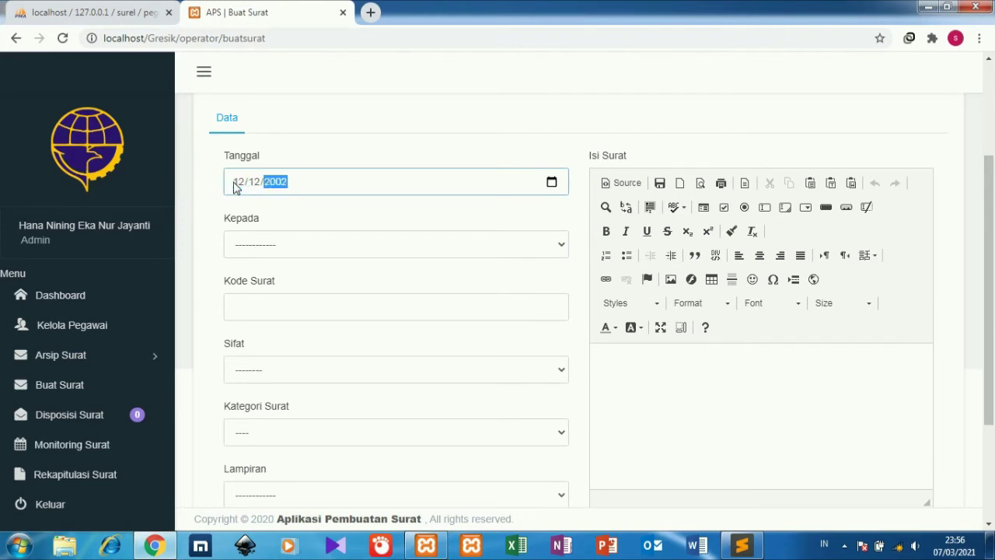
{"action": "type", "text": "2"}
{"action": "key", "text": "BackSpace"}
{"action": "type", "text": "20"}
Leave the recipient blank, set Sifat to Sangat Rahasia, and begin the letter code nth.
{"action": "left_click", "coordinate": [262, 239]}
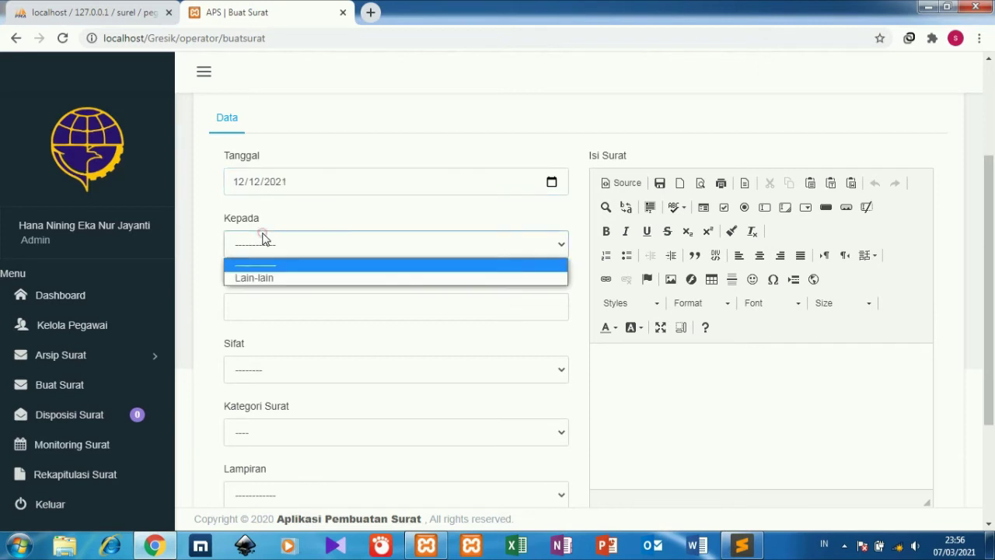
{"action": "left_click", "coordinate": [264, 278]}
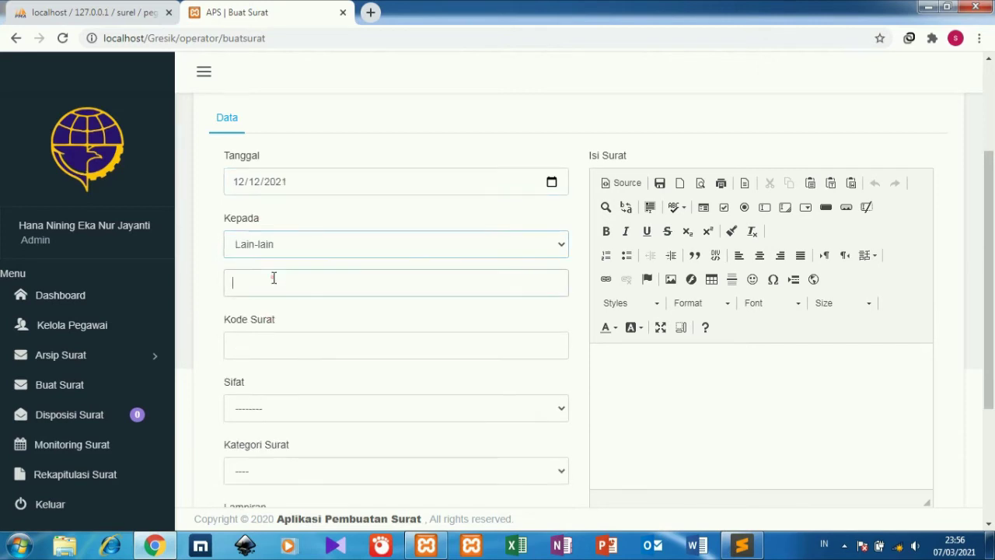
{"action": "left_click", "coordinate": [272, 278]}
{"action": "left_click", "coordinate": [311, 247]}
{"action": "left_click", "coordinate": [311, 265]}
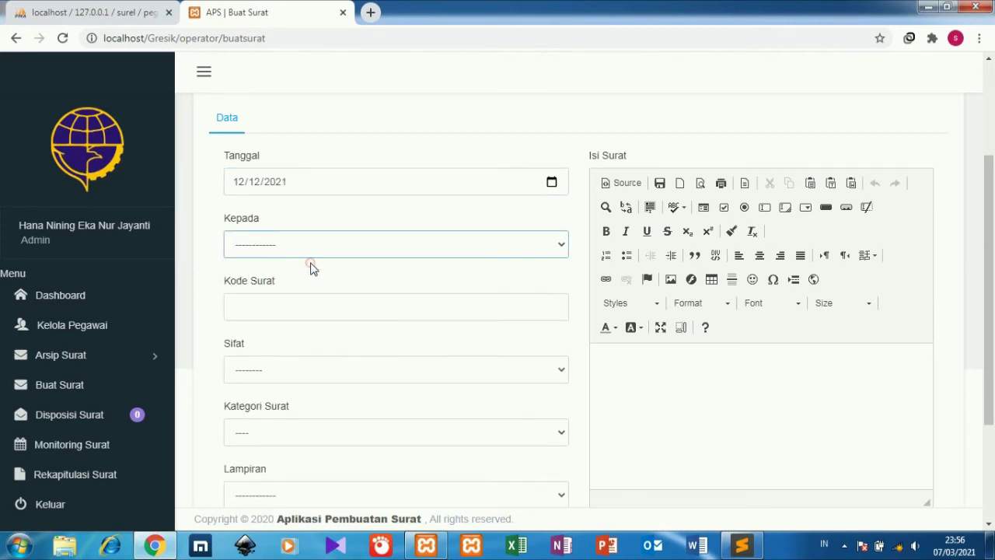
{"action": "left_click", "coordinate": [308, 305]}
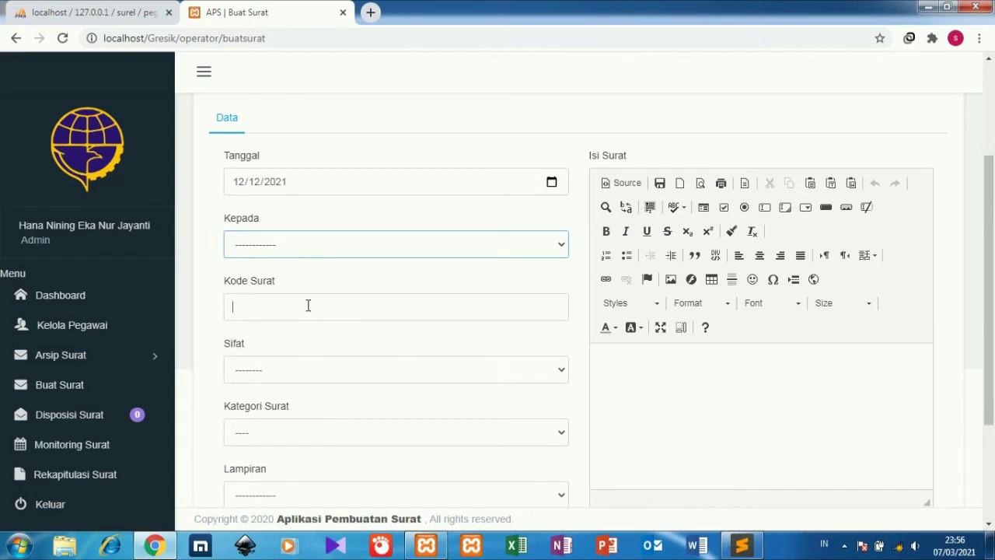
{"action": "left_click", "coordinate": [308, 370]}
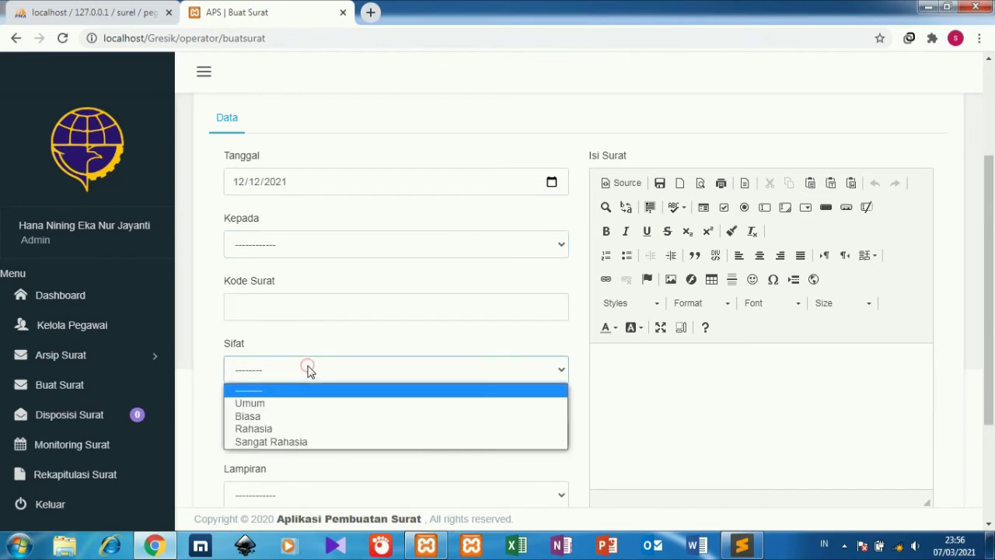
{"action": "left_click", "coordinate": [300, 441]}
{"action": "left_click", "coordinate": [339, 306]}
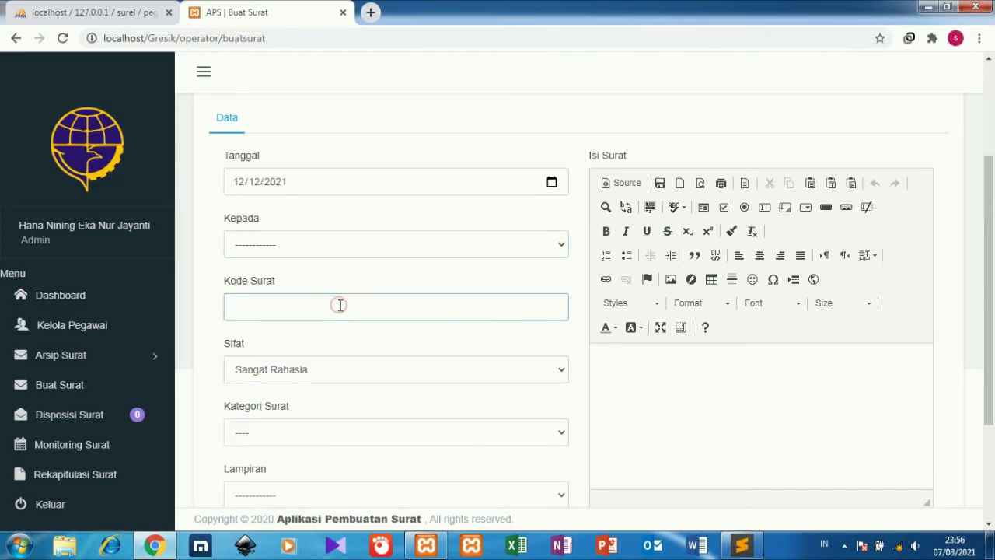
{"action": "type", "text": "nth"}
Set category Pemberitahuan, attachment 1 Lembar, and subject 'keaman'.
{"action": "left_click_drag", "start_coordinate": [988, 200], "coordinate": [993, 275]}
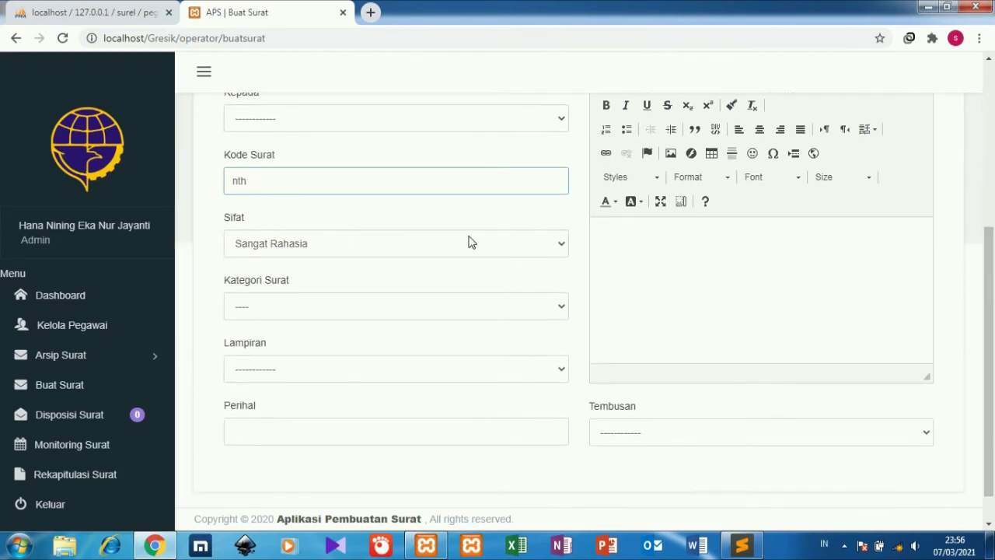
{"action": "left_click", "coordinate": [450, 306]}
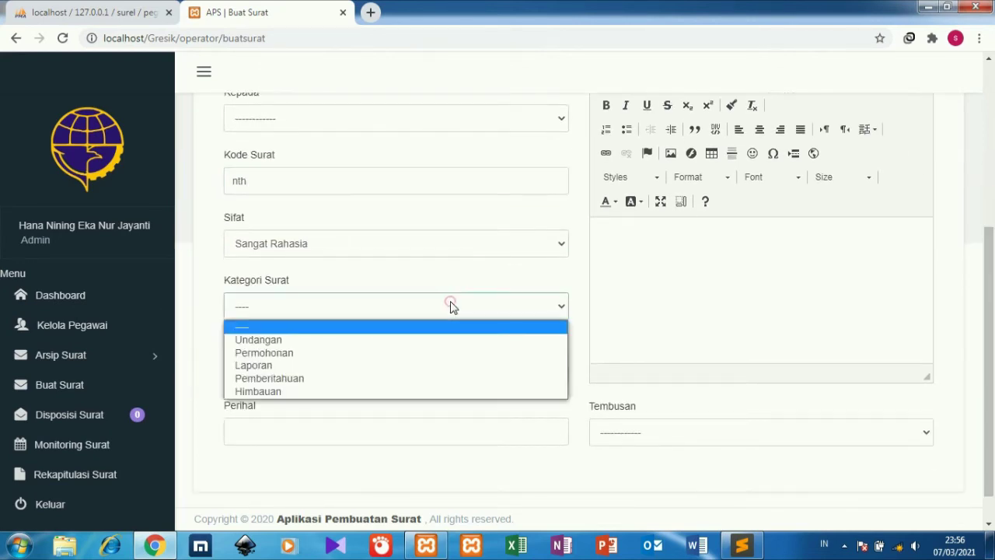
{"action": "left_click", "coordinate": [395, 377]}
{"action": "left_click", "coordinate": [412, 365]}
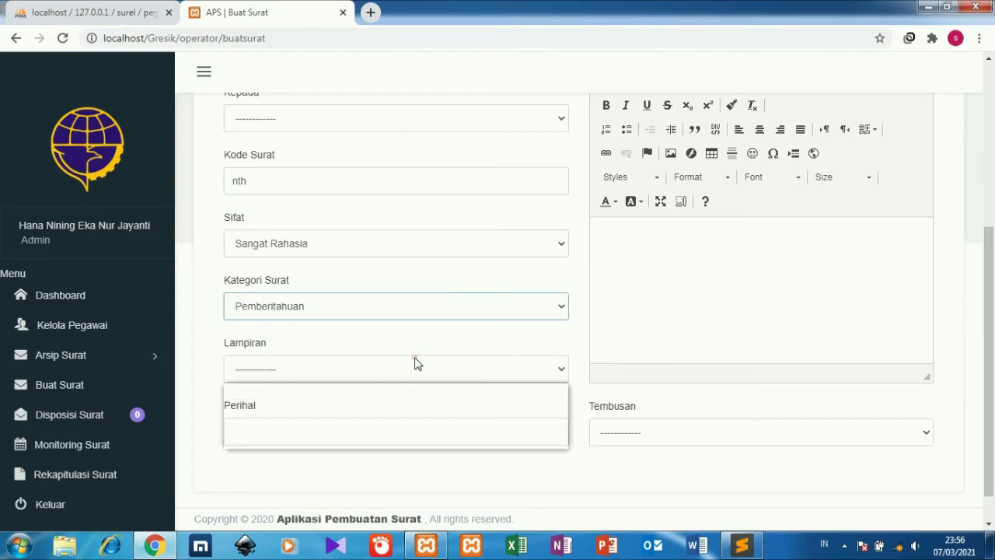
{"action": "left_click", "coordinate": [376, 417]}
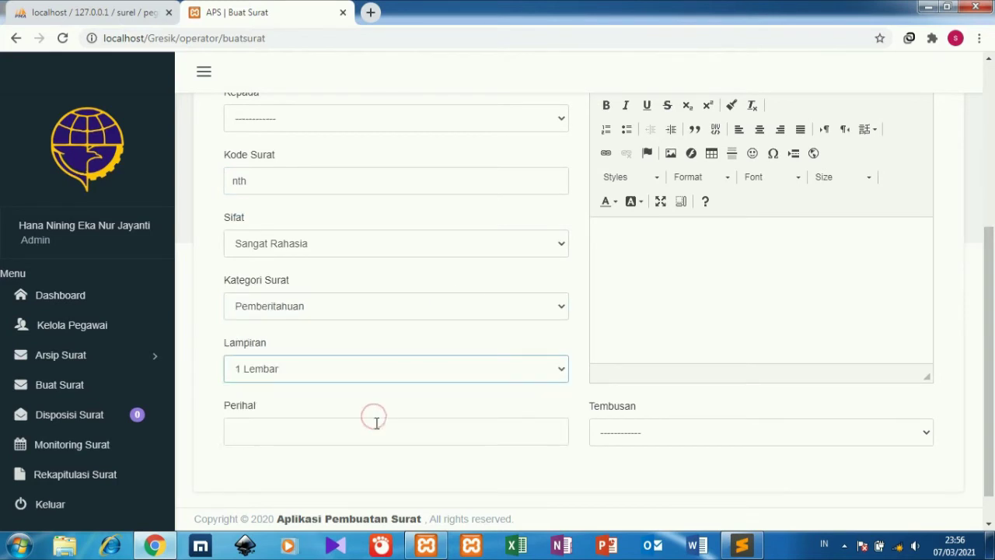
{"action": "left_click", "coordinate": [381, 430]}
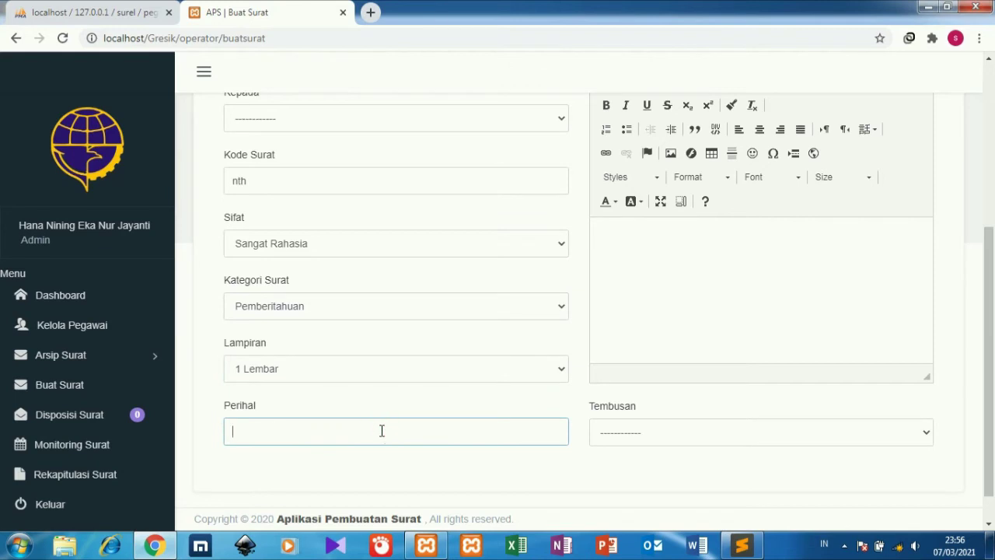
{"action": "type", "text": "keaman"}
Write the letter body and copy the letter to Kepala Desa Sukapura.
{"action": "left_click", "coordinate": [667, 303]}
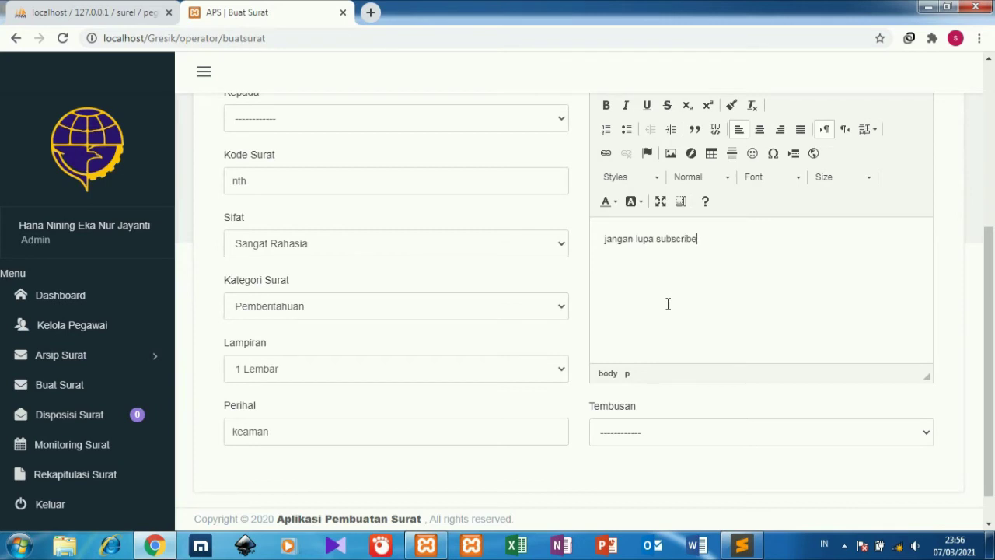
{"action": "left_click", "coordinate": [677, 430]}
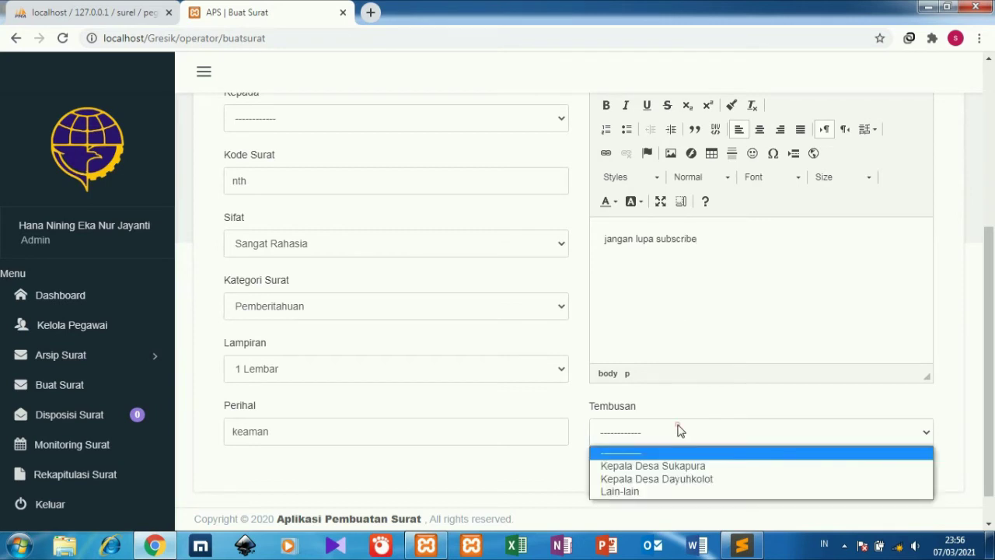
{"action": "left_click", "coordinate": [677, 469]}
{"action": "left_click_drag", "start_coordinate": [988, 365], "coordinate": [991, 132]}
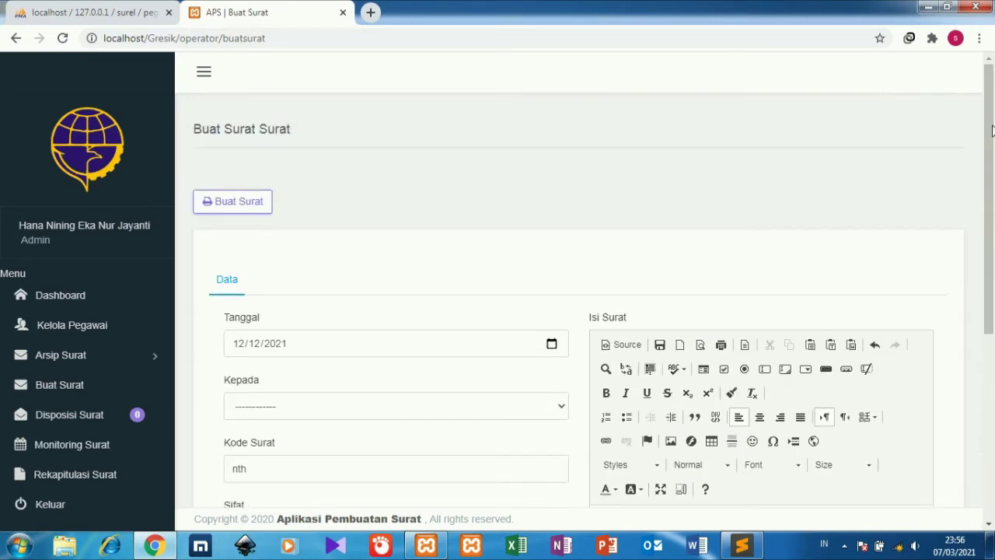
Generate the keaman letter as 123/nth/SEKRET and dismiss the print dialog.
{"action": "left_click", "coordinate": [227, 204]}
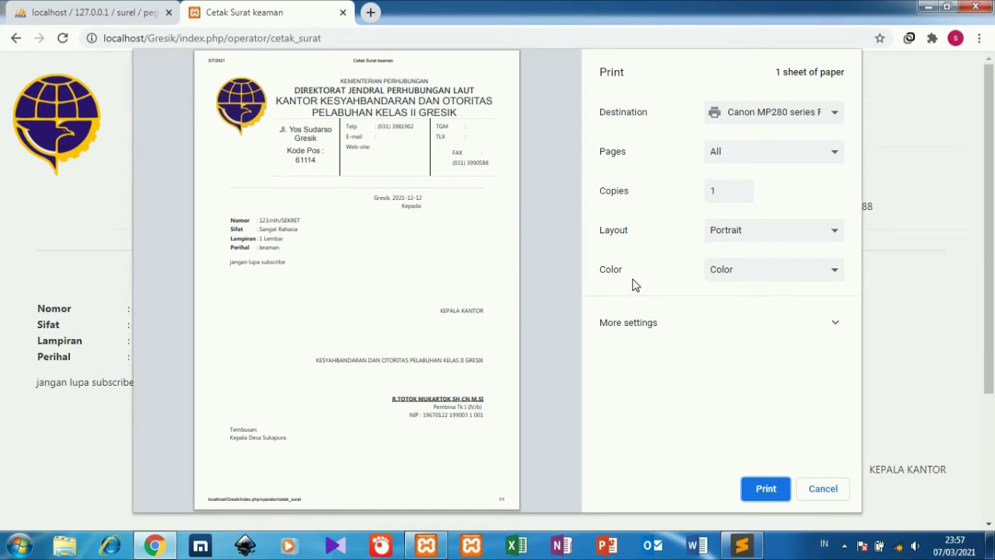
{"action": "left_click", "coordinate": [805, 474]}
{"action": "left_click", "coordinate": [814, 487]}
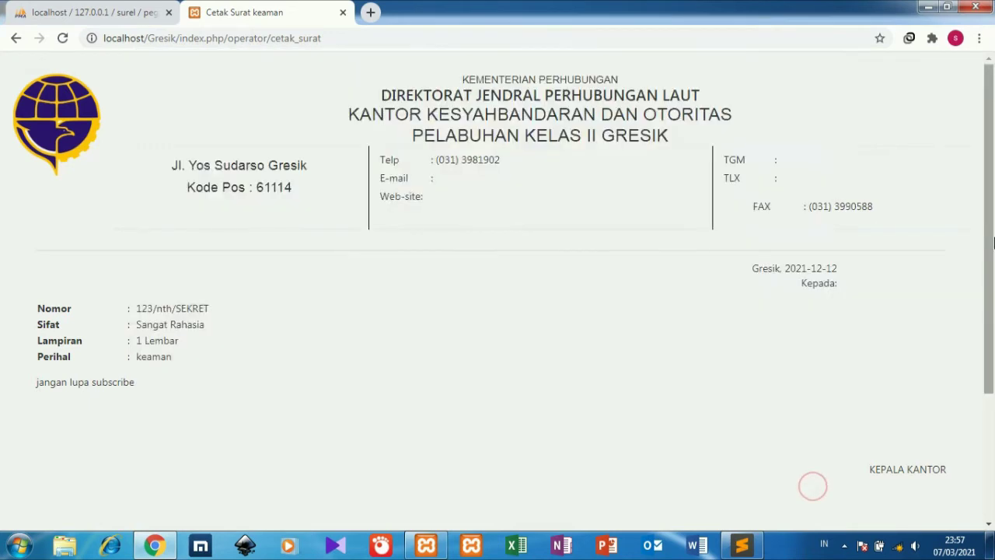
Review the generated letter, then go to the Disposisi Surat page.
{"action": "scroll", "coordinate": [992, 245], "scroll_direction": "up", "scroll_amount": 1}
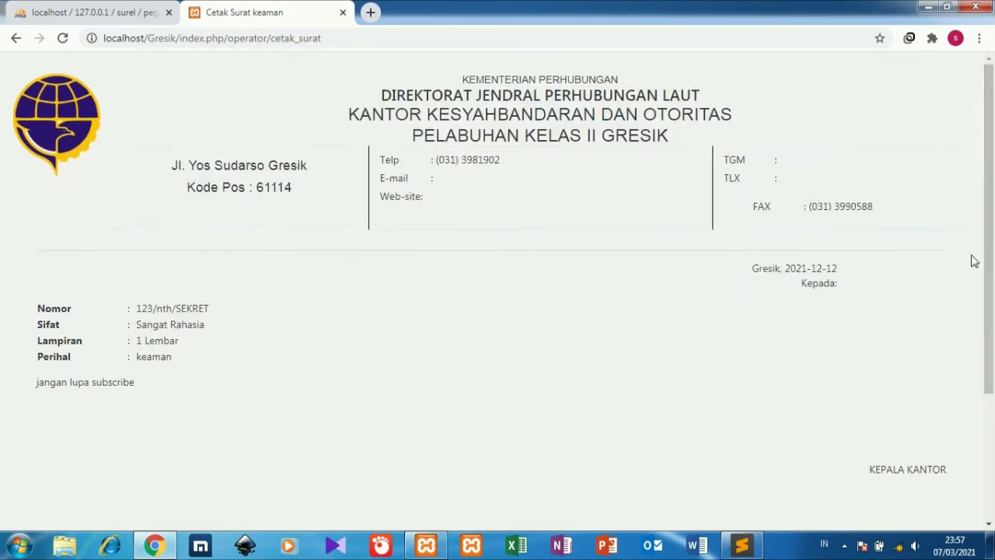
{"action": "left_click_drag", "start_coordinate": [989, 288], "coordinate": [983, 464]}
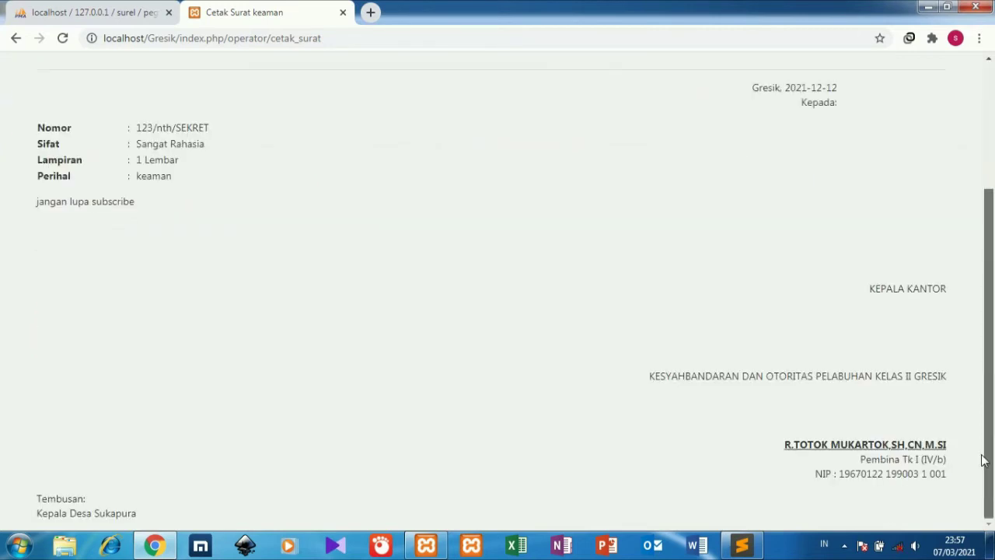
{"action": "scroll", "coordinate": [984, 460], "scroll_direction": "up", "scroll_amount": 3}
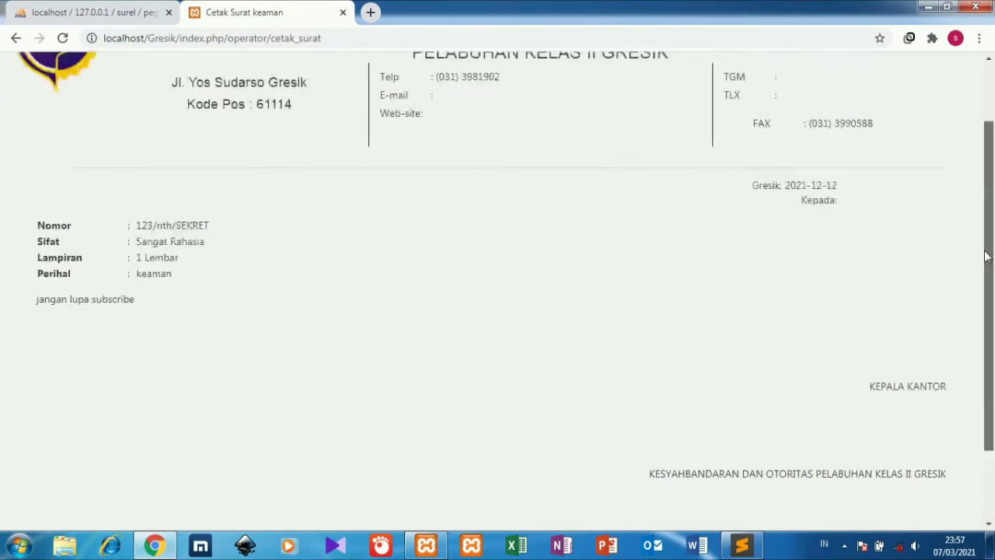
{"action": "left_click", "coordinate": [15, 41]}
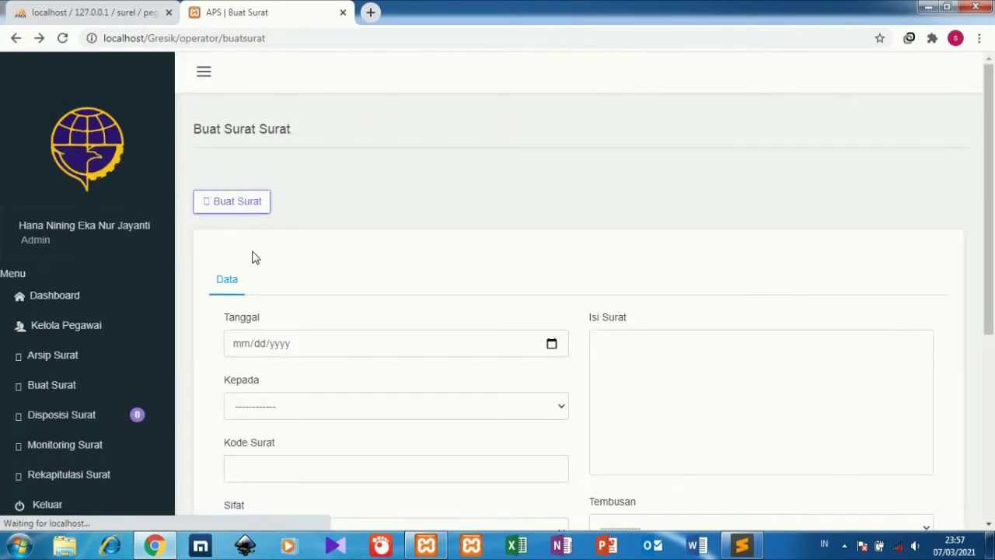
{"action": "left_click", "coordinate": [109, 416]}
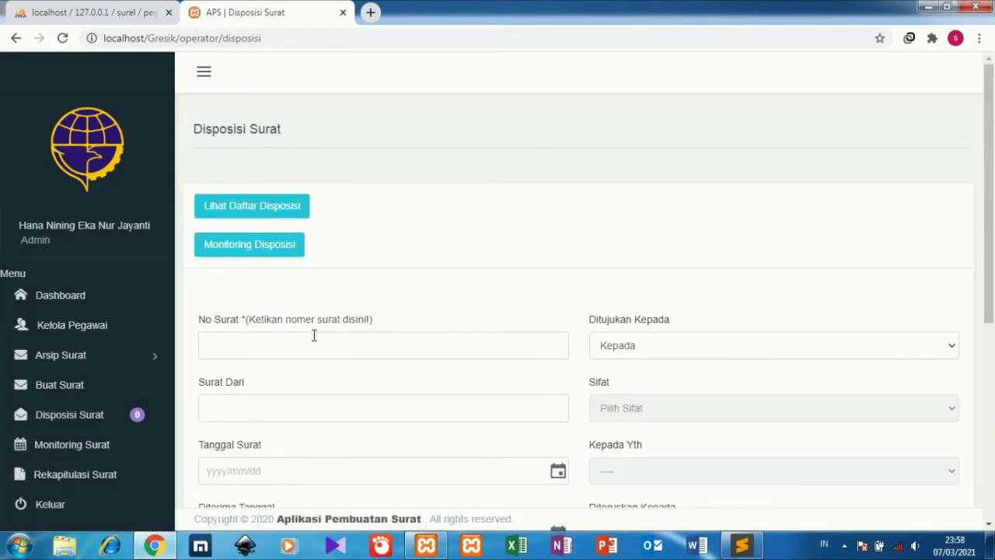
Open the disposition list and view the details of disposition 12345.
{"action": "left_click", "coordinate": [289, 211]}
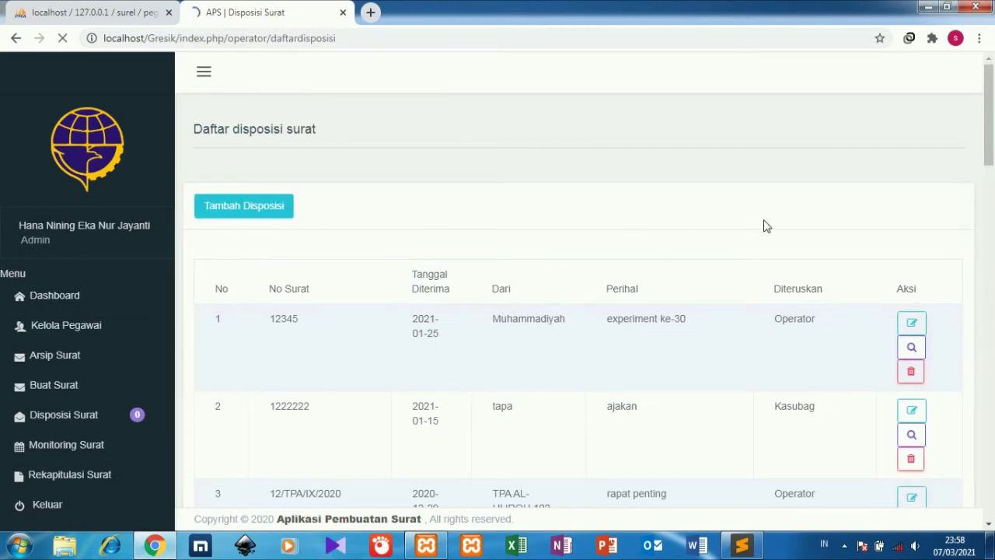
{"action": "left_click_drag", "start_coordinate": [993, 196], "coordinate": [990, 233]}
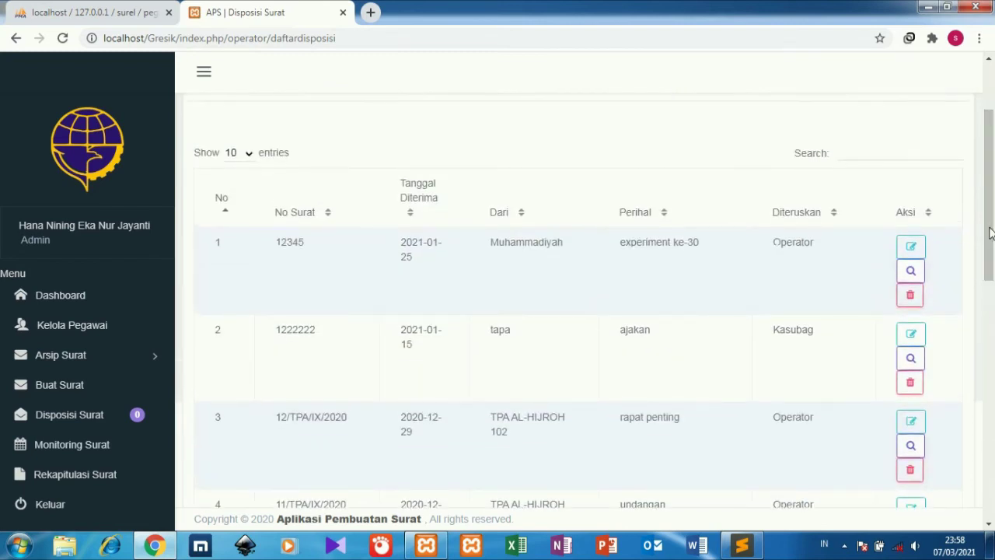
{"action": "left_click", "coordinate": [911, 270]}
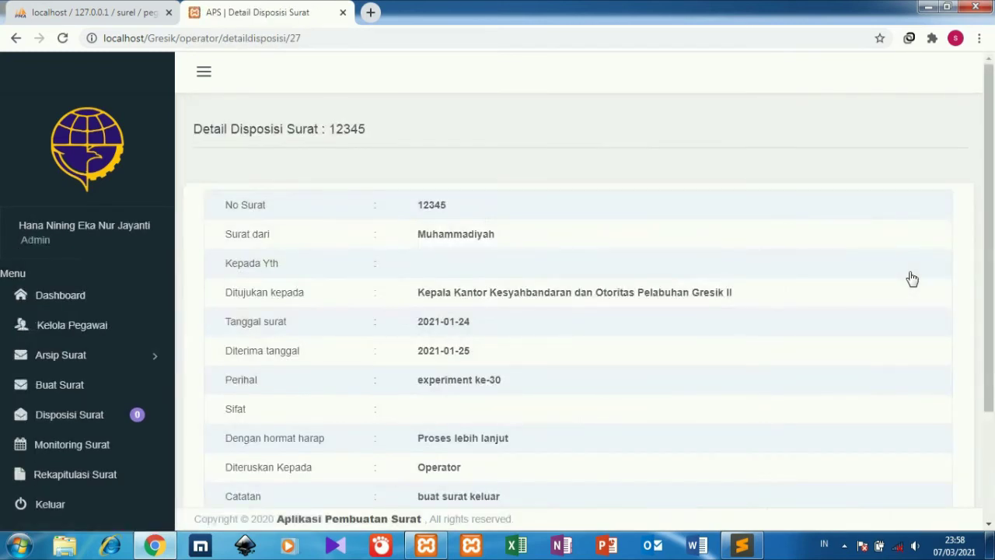
{"action": "left_click_drag", "start_coordinate": [992, 178], "coordinate": [991, 237]}
{"action": "scroll", "coordinate": [991, 237], "scroll_direction": "down", "scroll_amount": 1}
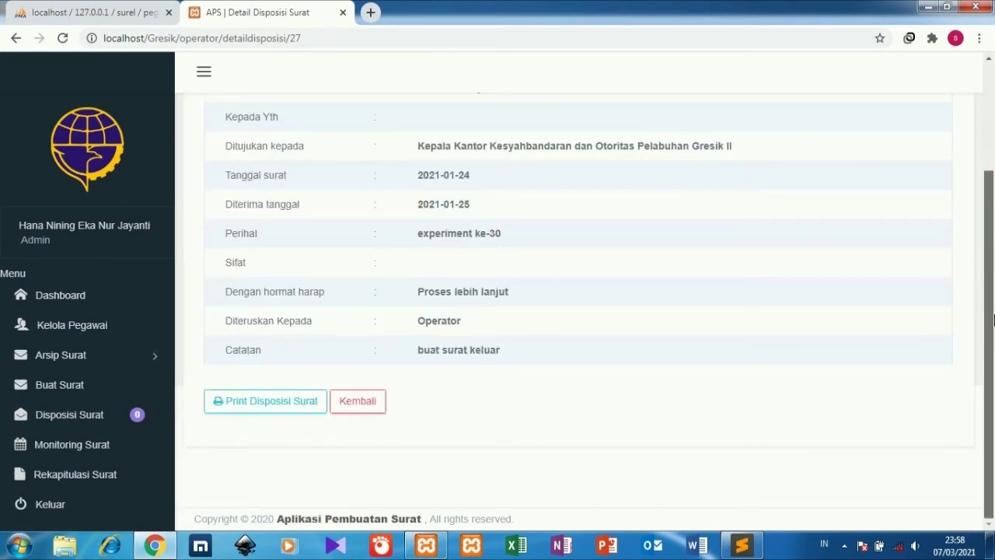
Preview disposition 12345's print layout without printing, then return to the list.
{"action": "left_click", "coordinate": [257, 388]}
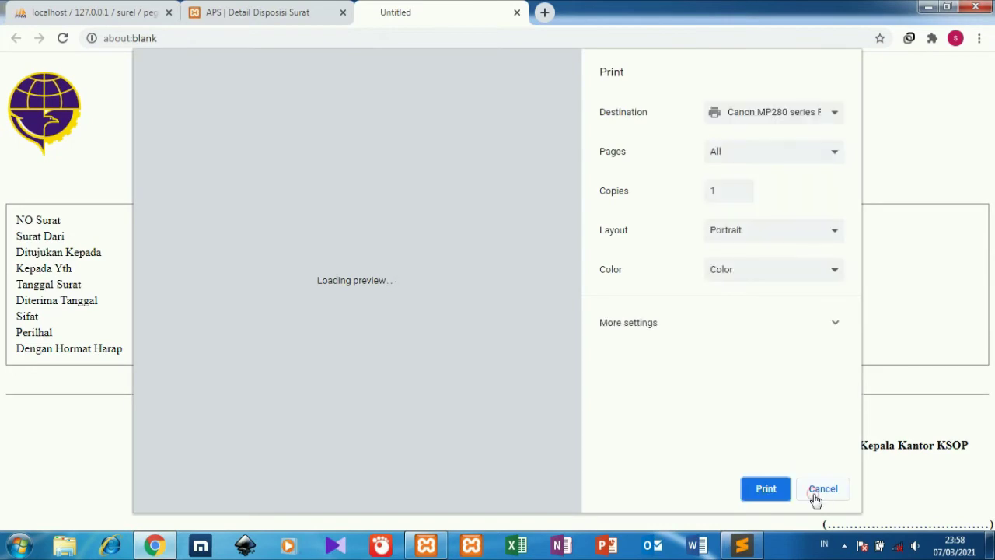
{"action": "left_click", "coordinate": [822, 490]}
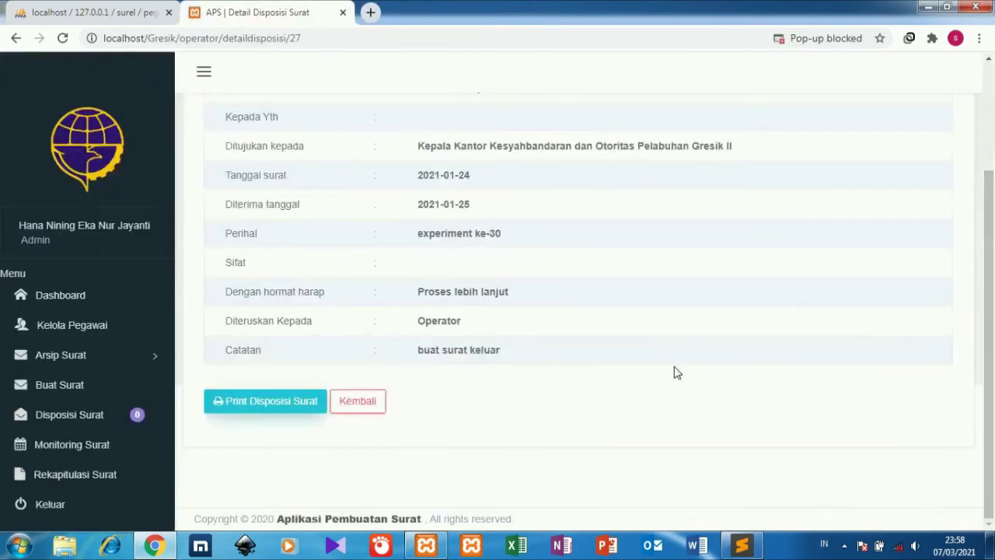
{"action": "left_click", "coordinate": [311, 411]}
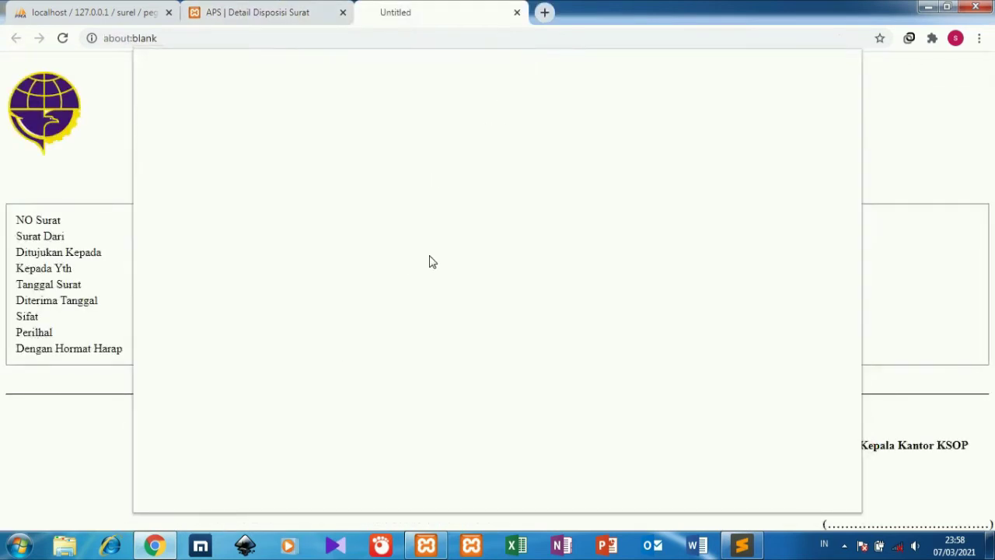
{"action": "left_click", "coordinate": [886, 263]}
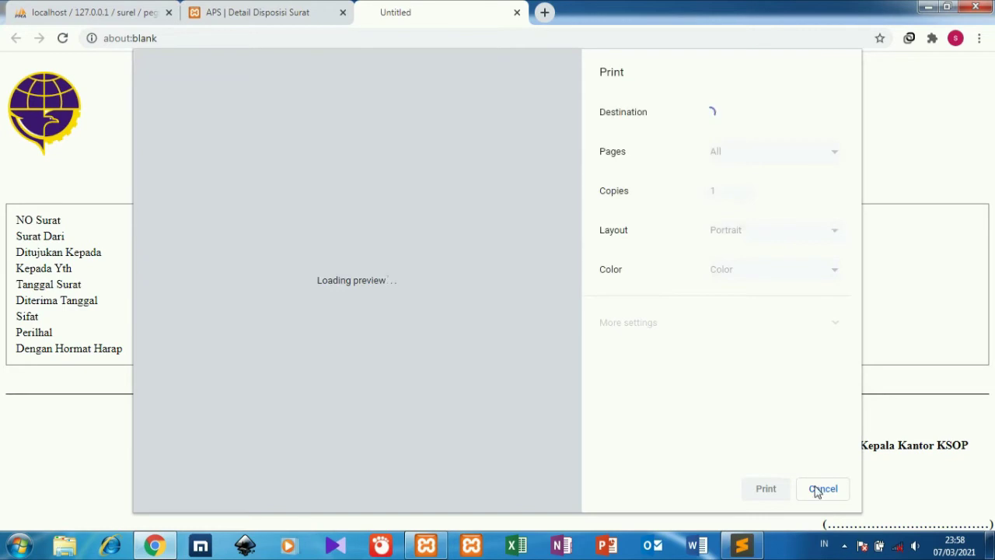
{"action": "left_click", "coordinate": [822, 489]}
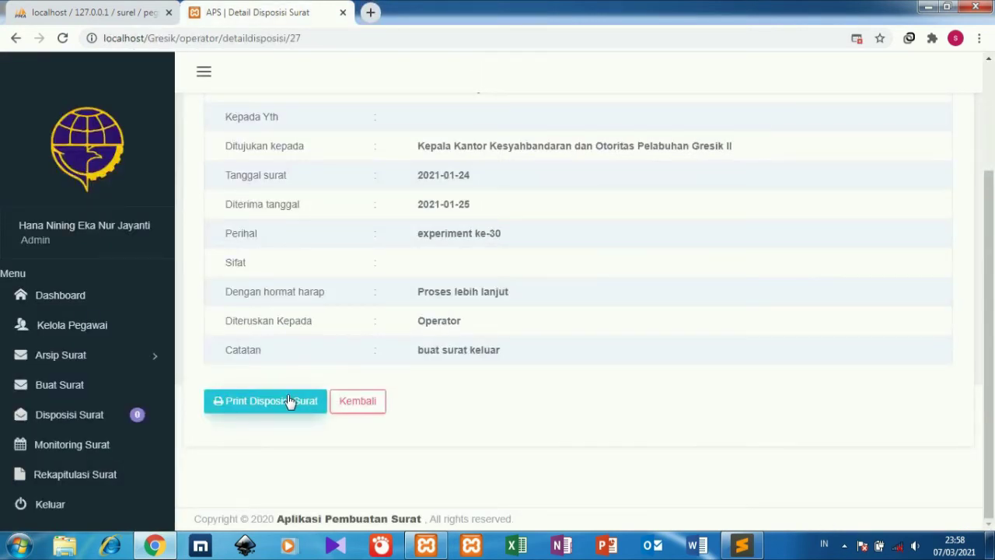
{"action": "left_click", "coordinate": [352, 403]}
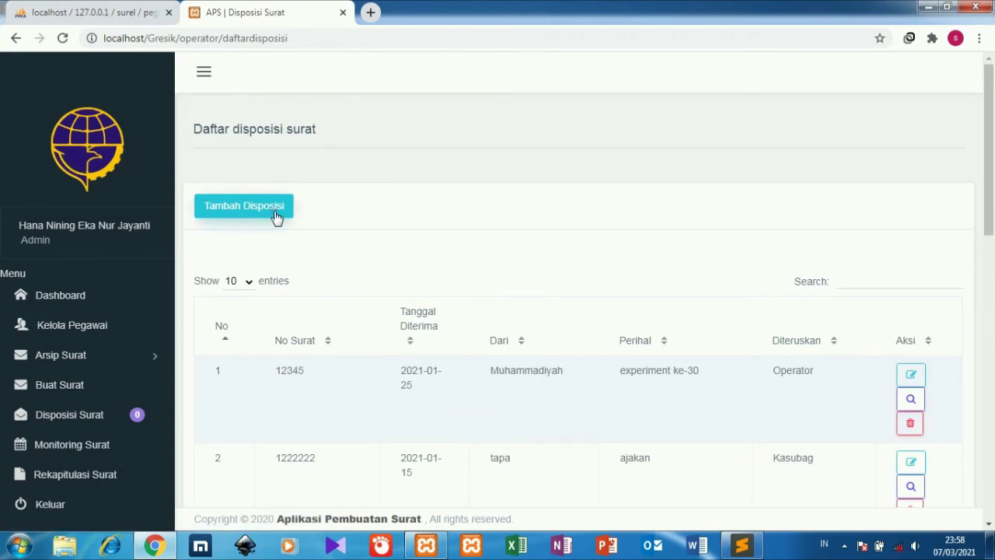
Open the disposition monitoring overview and look through it.
{"action": "left_click", "coordinate": [275, 216]}
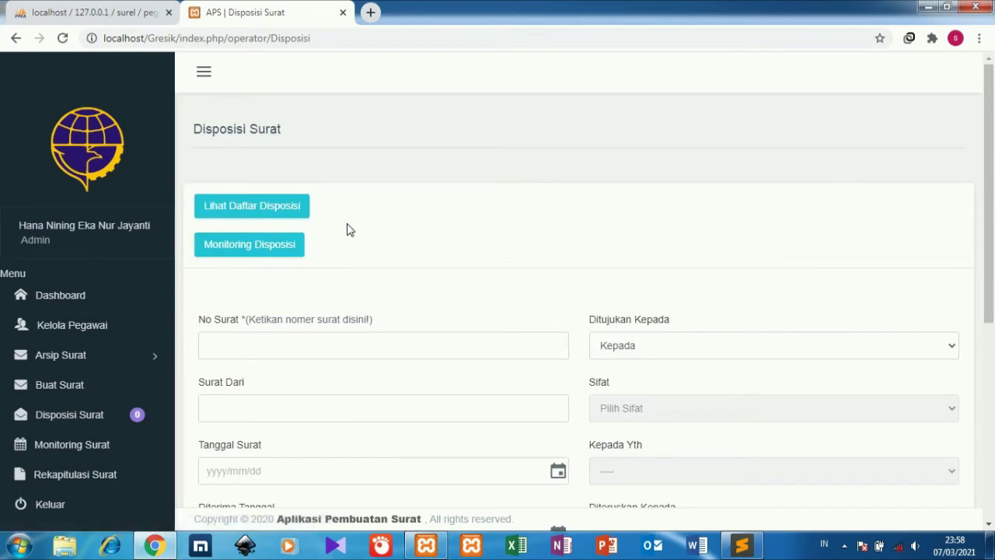
{"action": "left_click", "coordinate": [259, 247]}
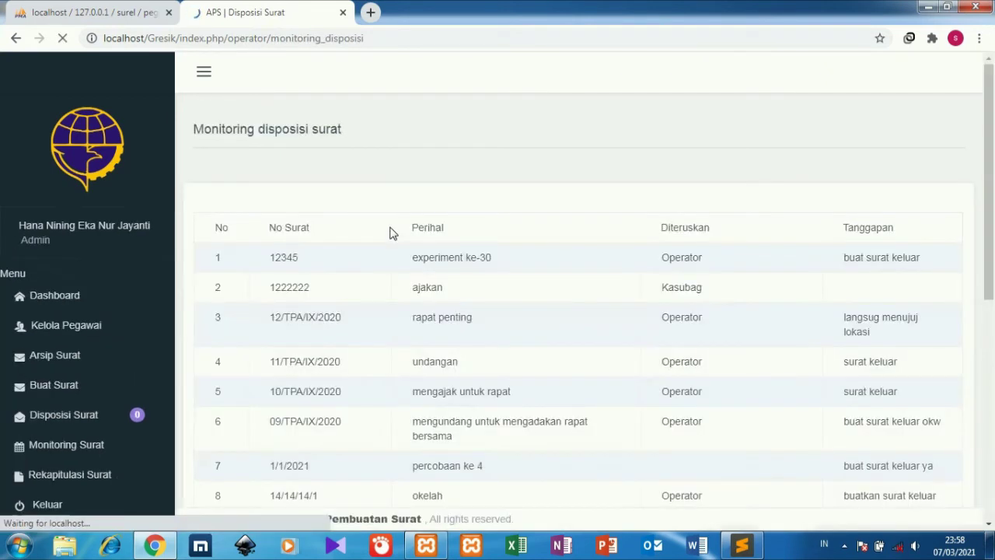
{"action": "left_click_drag", "start_coordinate": [988, 201], "coordinate": [893, 347]}
{"action": "left_click_drag", "start_coordinate": [988, 185], "coordinate": [425, 115]}
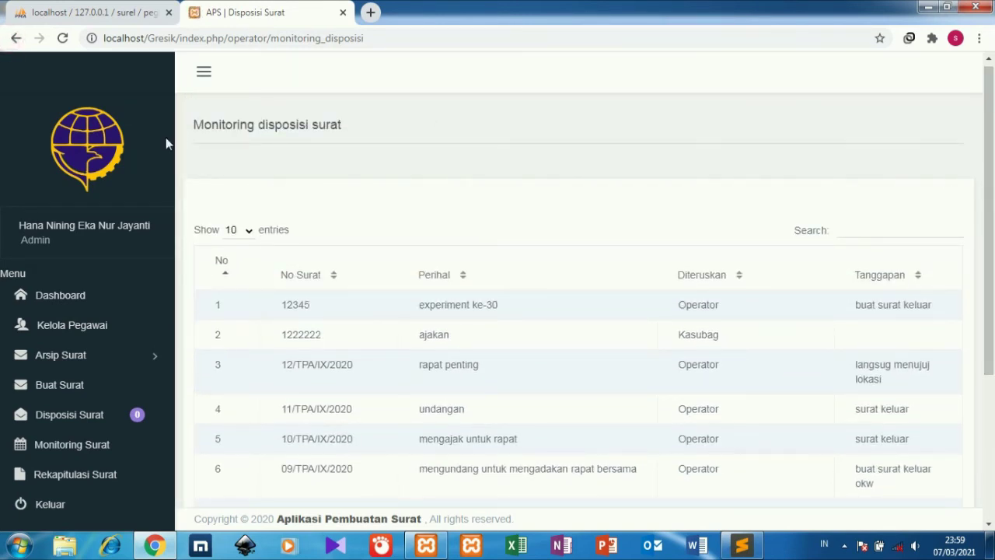
Go back to the disposition list and open a blank new-disposition form.
{"action": "left_click", "coordinate": [13, 39]}
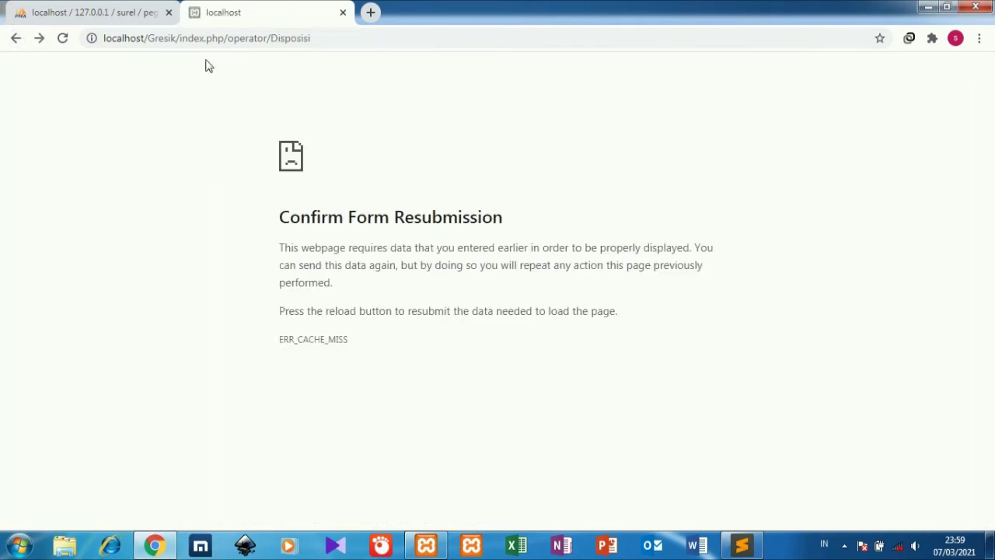
{"action": "left_click", "coordinate": [19, 42]}
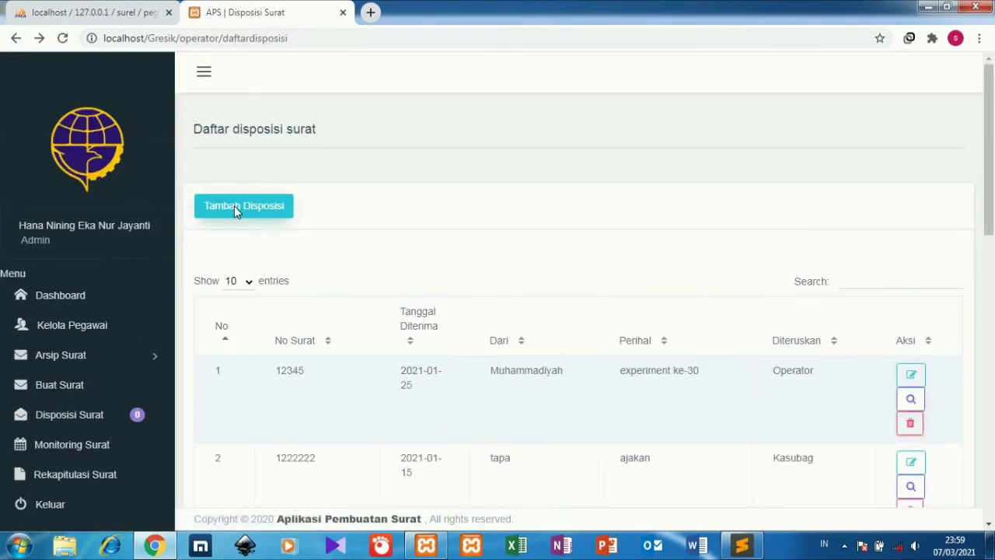
{"action": "left_click", "coordinate": [235, 208]}
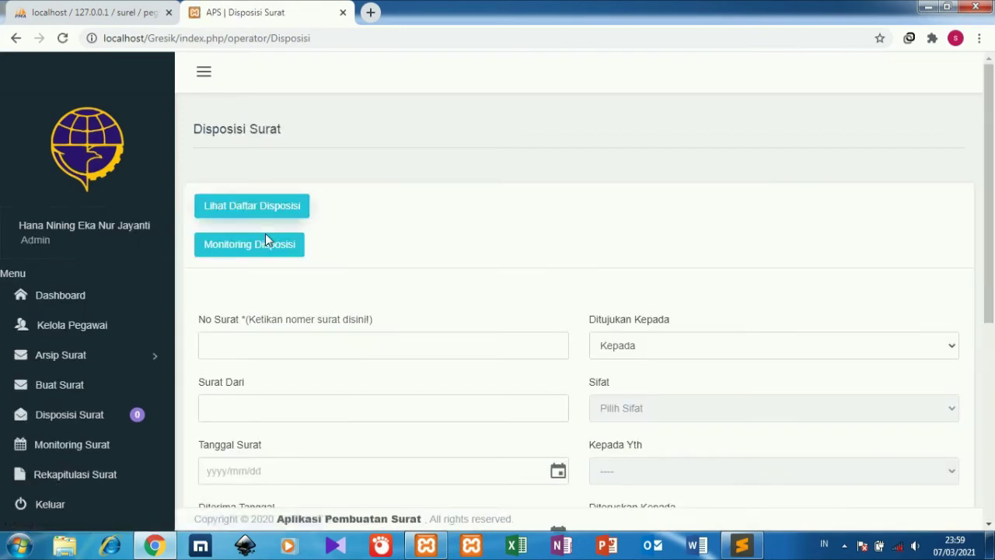
Enter letter 1829 from desa konoha, dated 23 March 2021, received 16 March 2021, subject keamanan desa.
{"action": "left_click", "coordinate": [360, 348]}
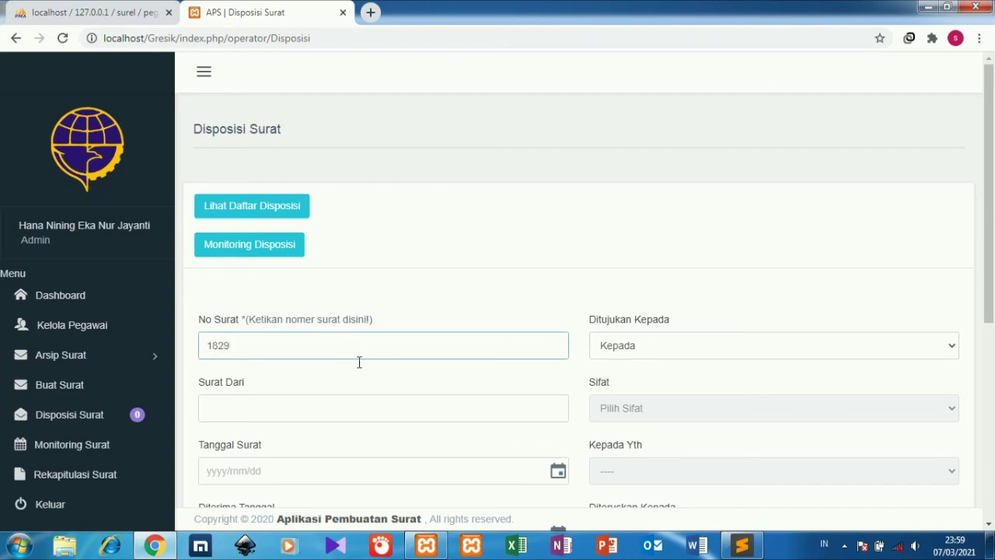
{"action": "left_click", "coordinate": [352, 405]}
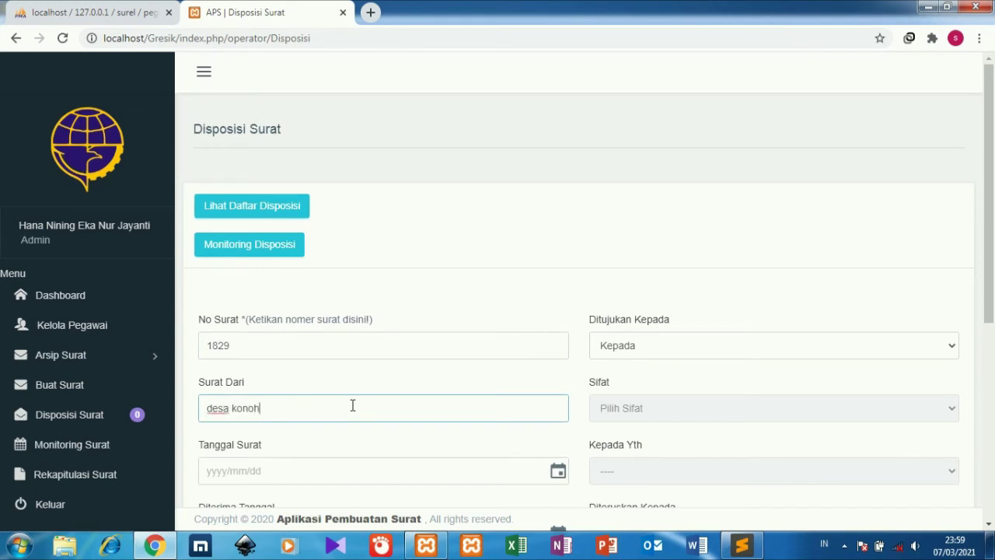
{"action": "left_click", "coordinate": [221, 464]}
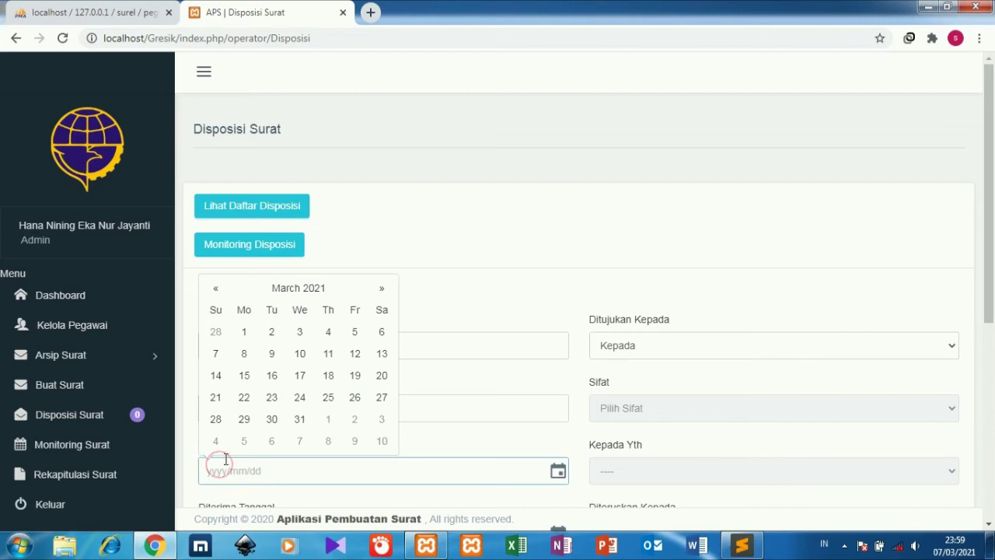
{"action": "left_click", "coordinate": [278, 402]}
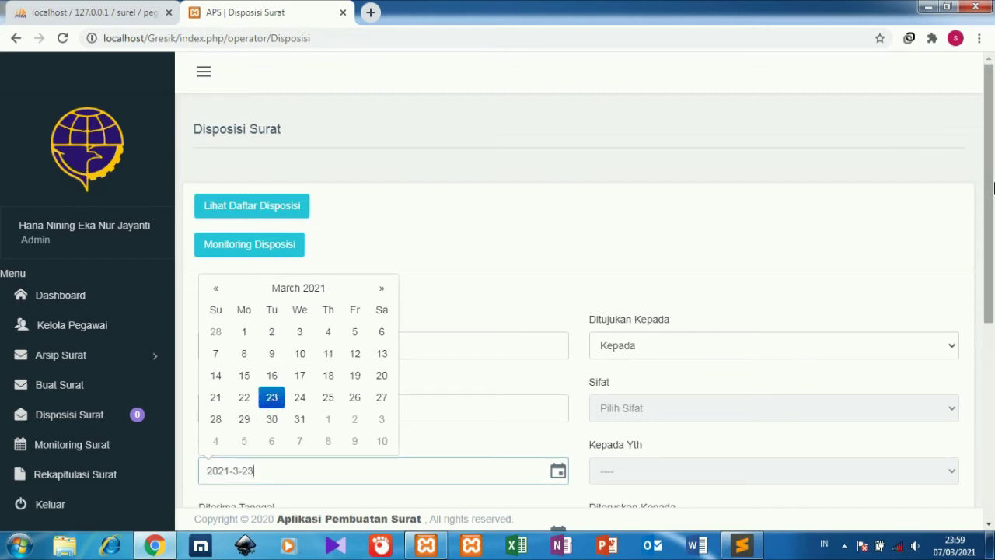
{"action": "left_click_drag", "start_coordinate": [988, 187], "coordinate": [994, 299]}
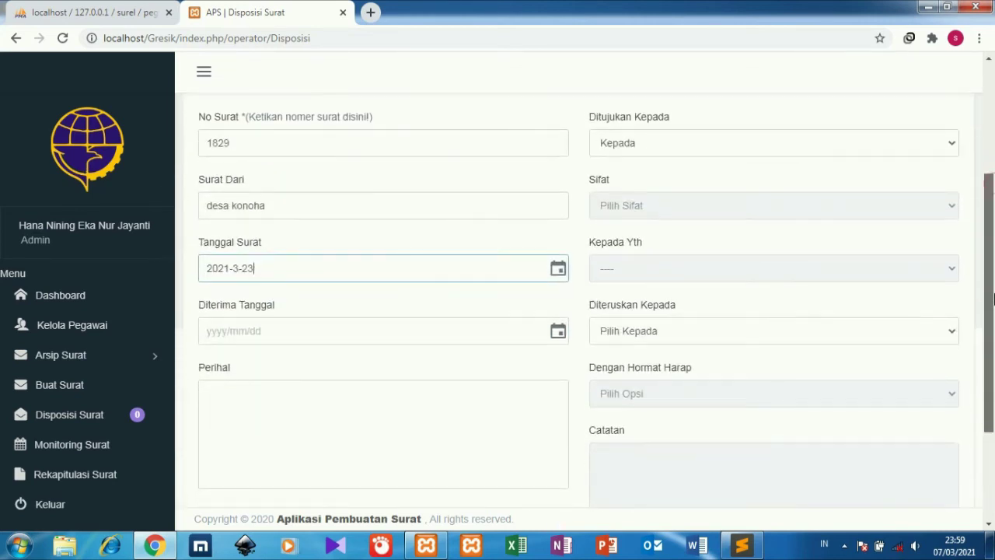
{"action": "left_click", "coordinate": [216, 329]}
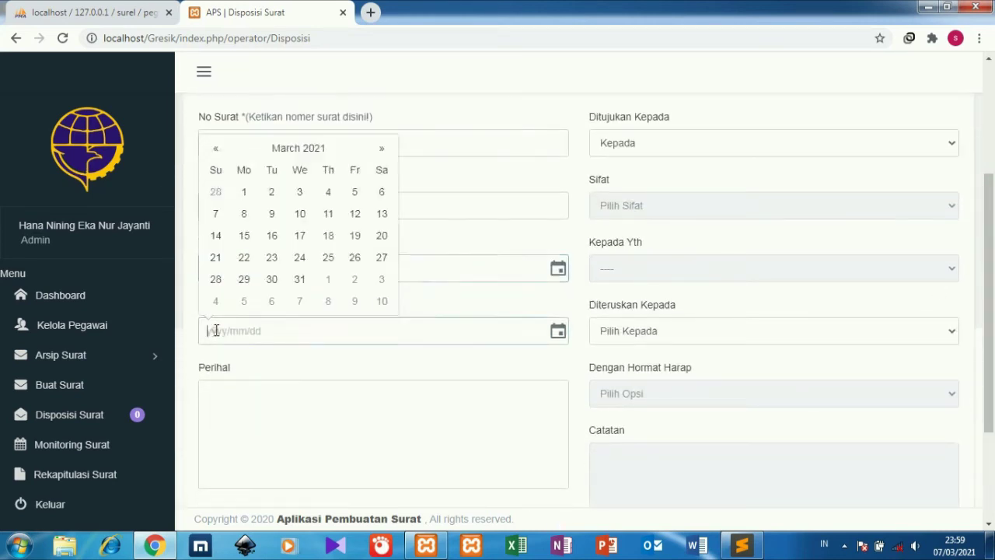
{"action": "left_click", "coordinate": [273, 243]}
{"action": "left_click", "coordinate": [264, 404]}
{"action": "type", "text": "keamanan desa"}
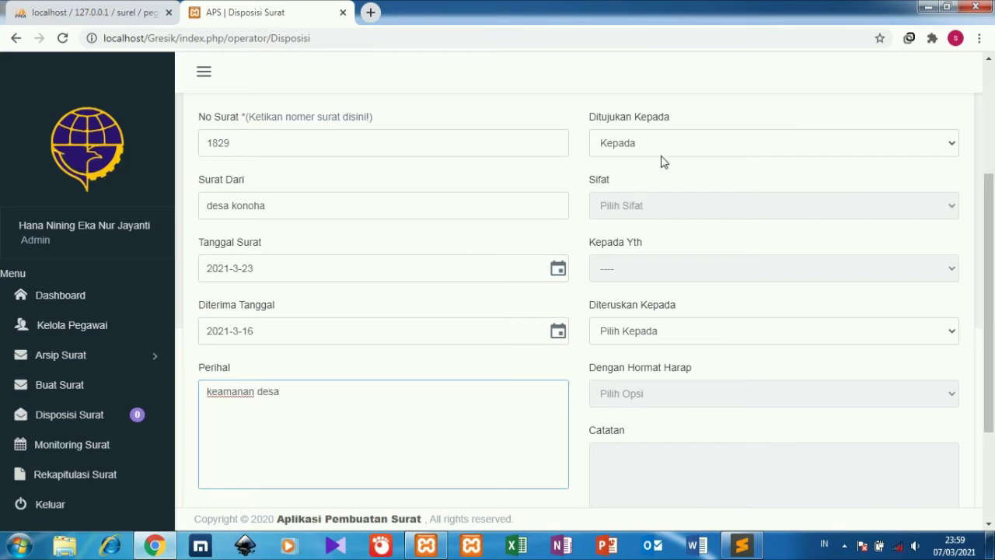
Mark it Rahasia, forward to Kepala Kantor requesting Koordinasi dan konfirmasi, and save.
{"action": "left_click", "coordinate": [660, 154]}
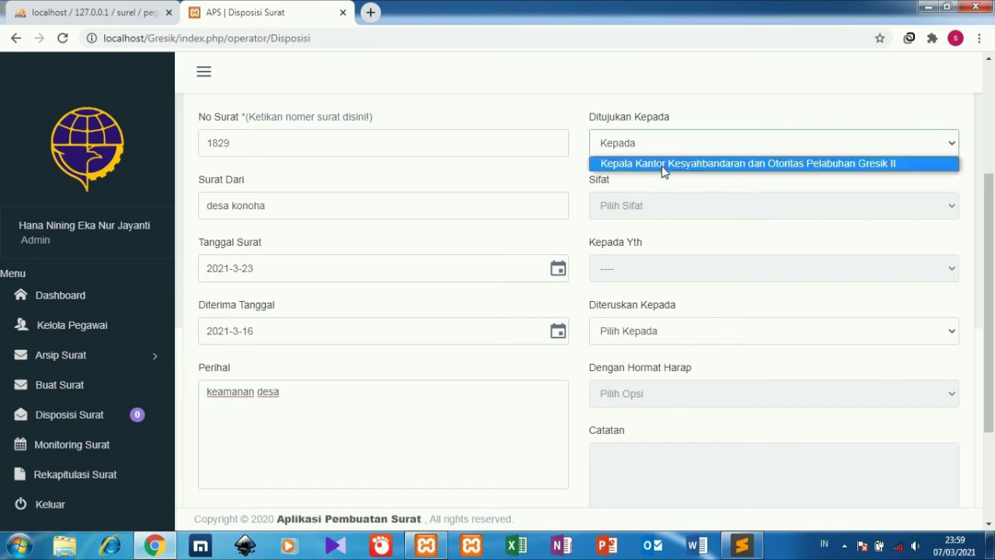
{"action": "left_click", "coordinate": [662, 164]}
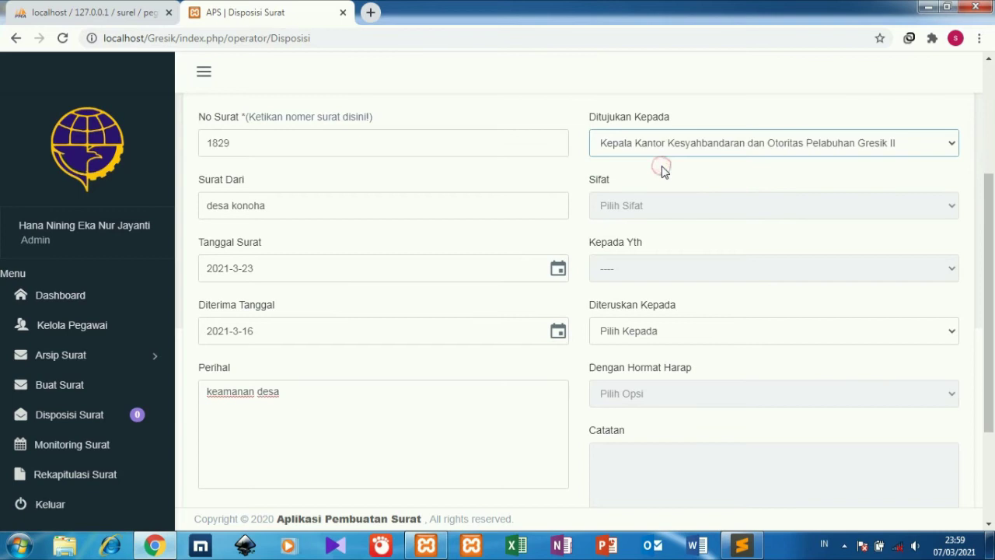
{"action": "left_click", "coordinate": [667, 212]}
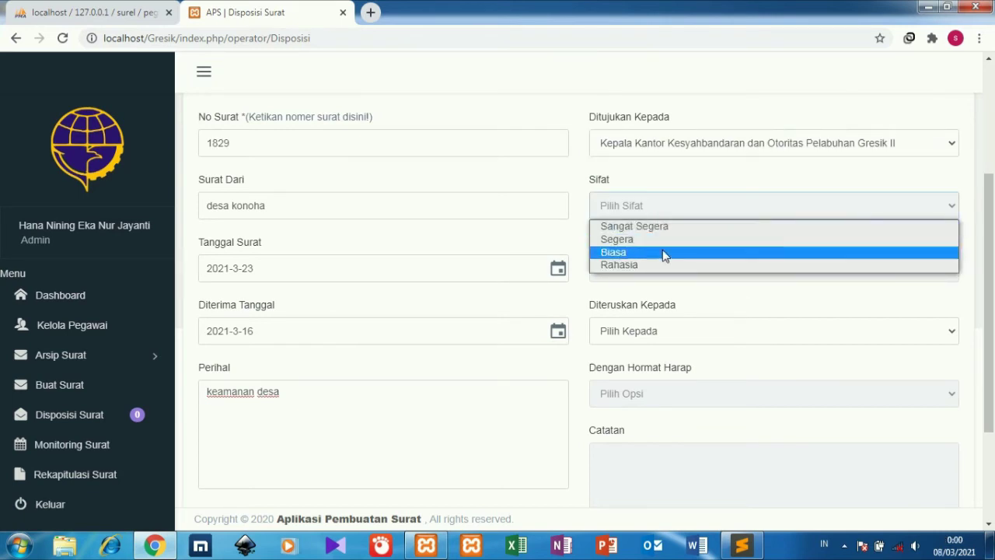
{"action": "left_click", "coordinate": [662, 264]}
{"action": "left_click", "coordinate": [676, 266]}
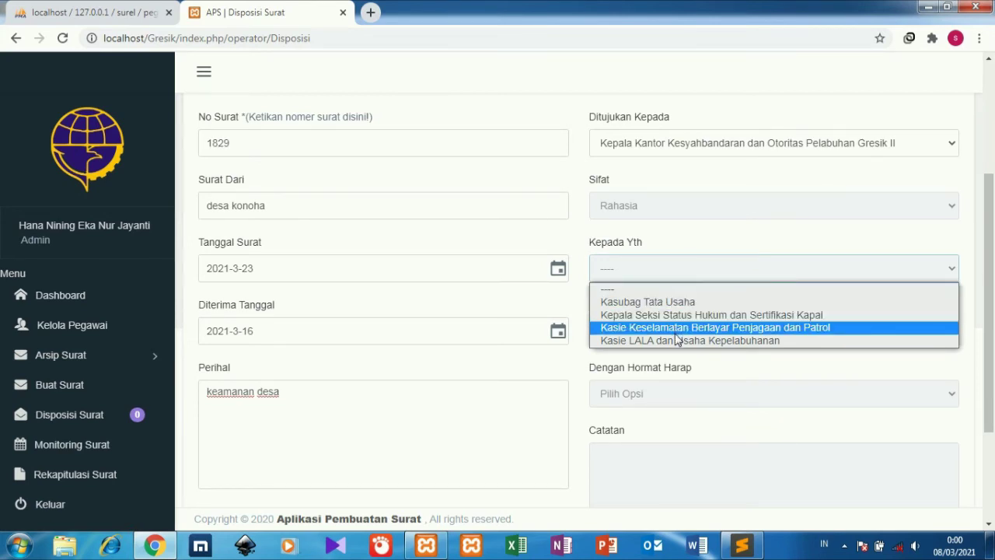
{"action": "left_click", "coordinate": [683, 301]}
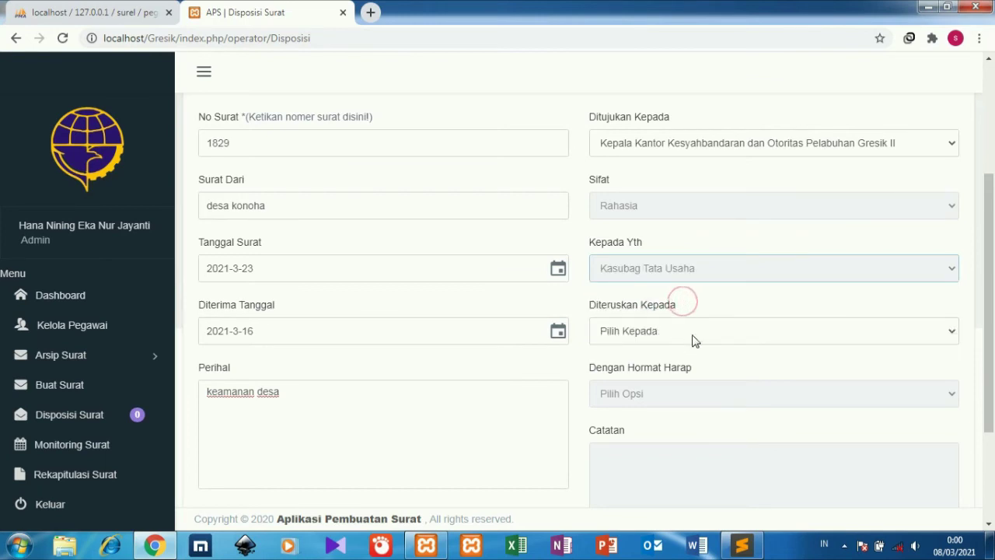
{"action": "left_click", "coordinate": [691, 334]}
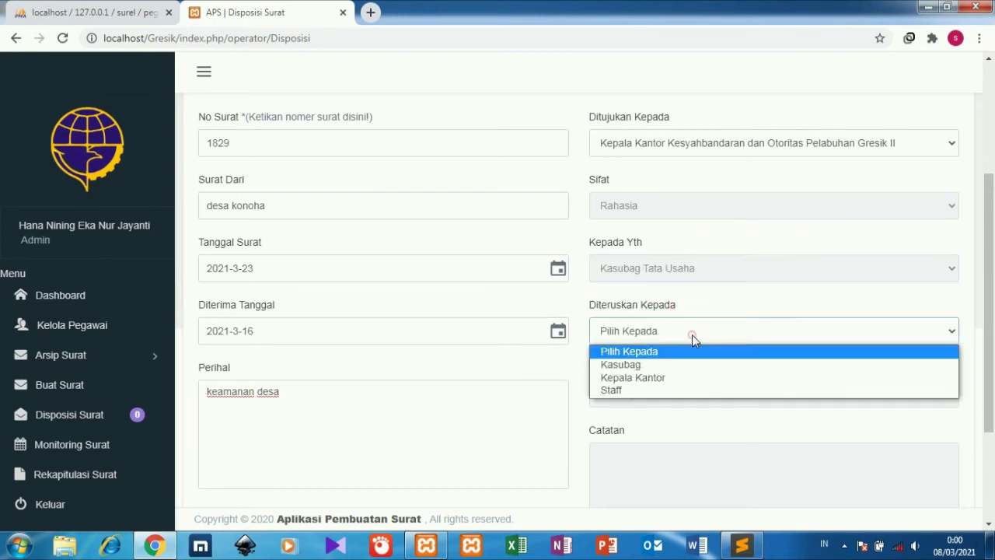
{"action": "left_click", "coordinate": [685, 384]}
{"action": "left_click", "coordinate": [684, 389]}
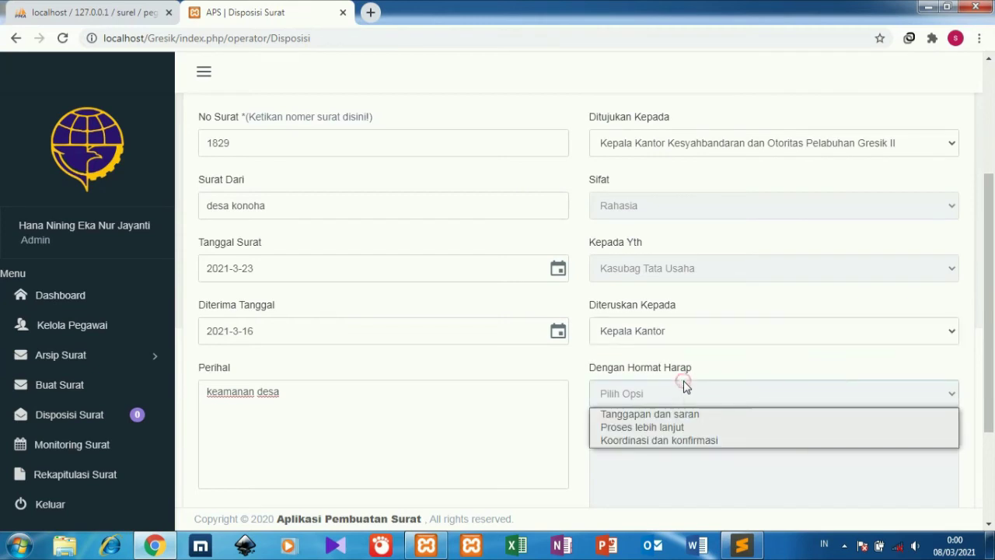
{"action": "left_click", "coordinate": [685, 441]}
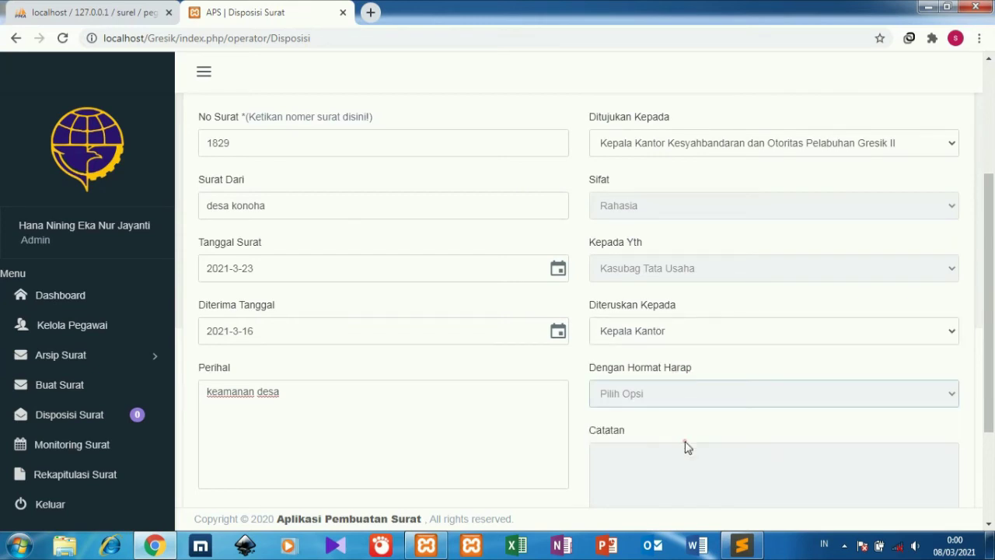
{"action": "scroll", "coordinate": [689, 464], "scroll_direction": "down", "scroll_amount": 2}
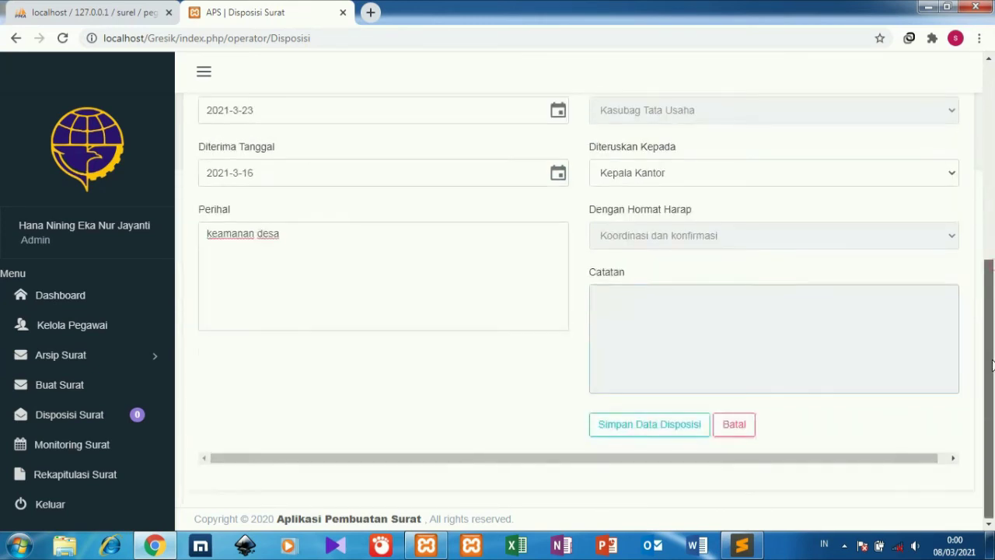
{"action": "left_click", "coordinate": [644, 433]}
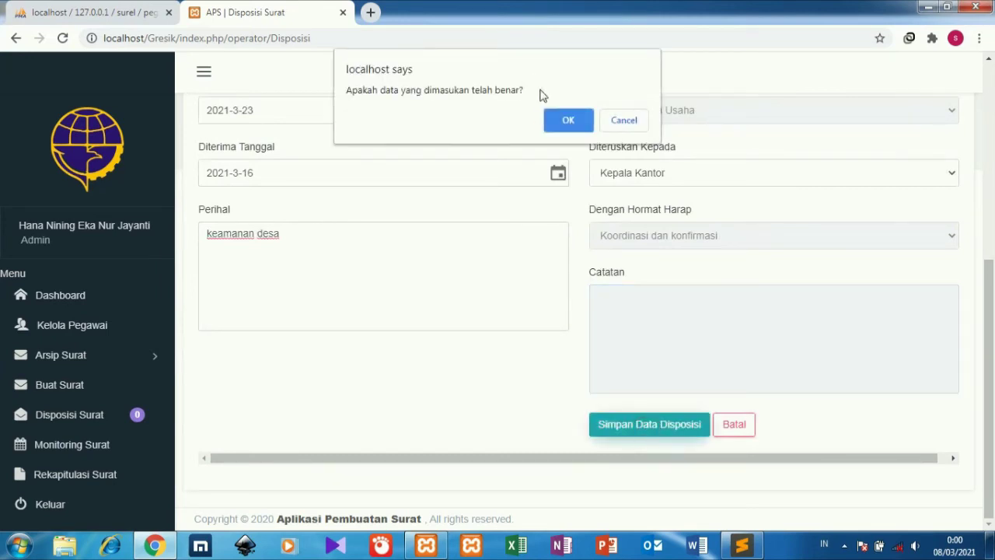
Confirm the save, open disposition 1829 from the top of the list, and open its print layout.
{"action": "left_click", "coordinate": [561, 125]}
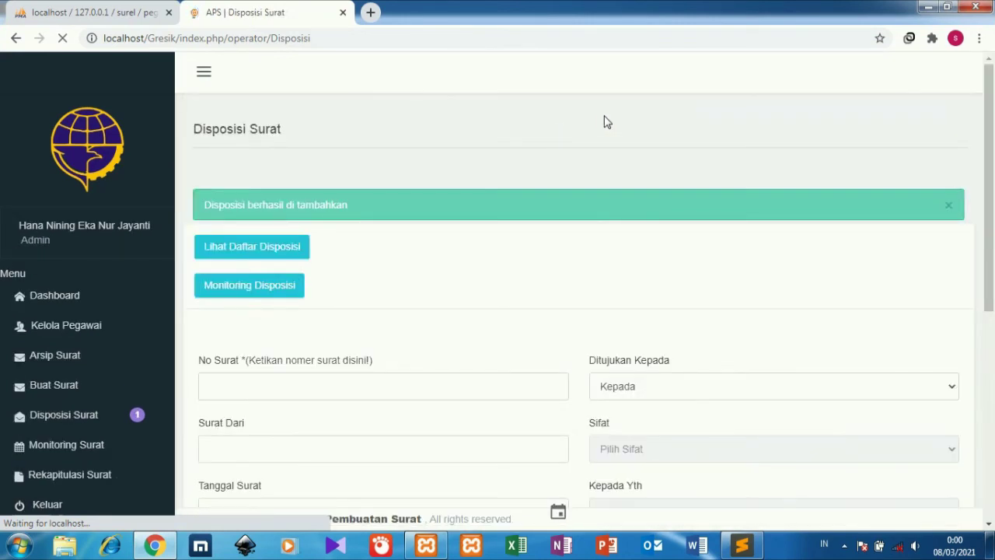
{"action": "mouse_move", "coordinate": [991, 200]}
{"action": "left_mouse_down"}
{"action": "mouse_move", "coordinate": [991, 319]}
{"action": "mouse_move", "coordinate": [991, 204]}
{"action": "left_mouse_up"}
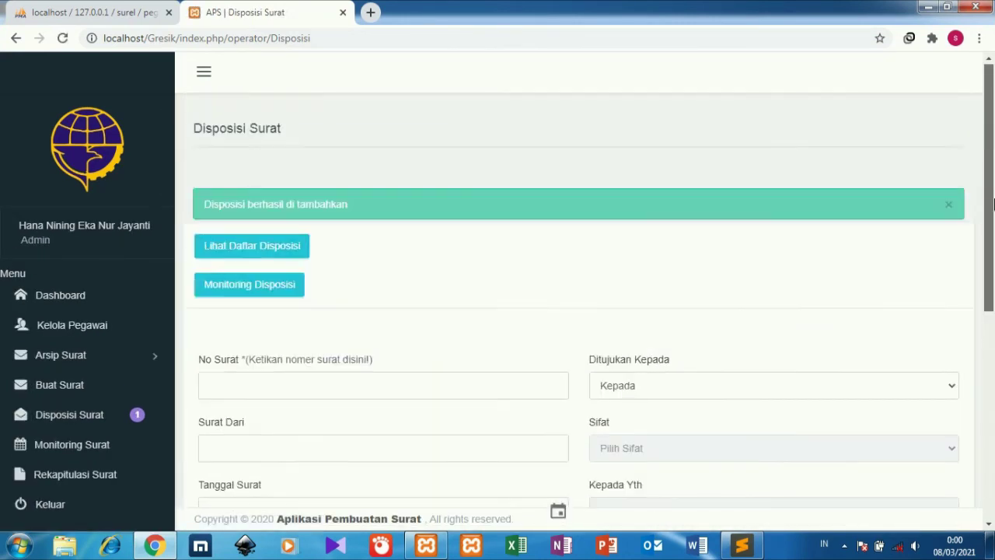
{"action": "left_click", "coordinate": [272, 256]}
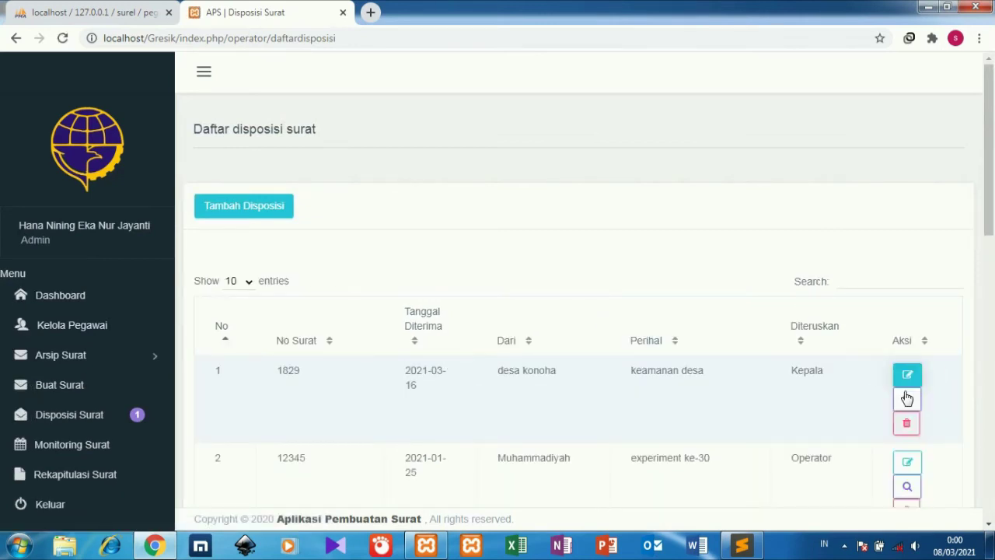
{"action": "left_click", "coordinate": [906, 398]}
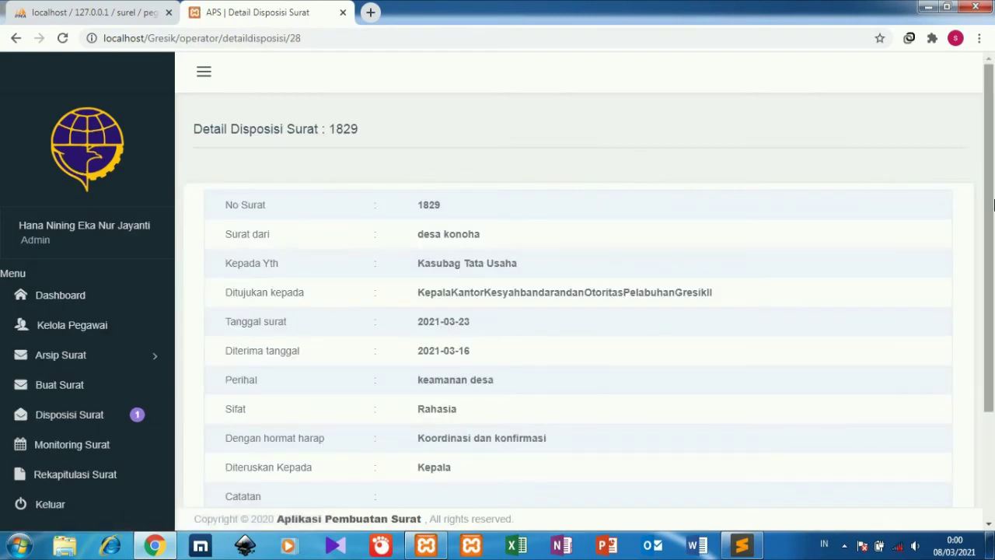
{"action": "scroll", "coordinate": [993, 293], "scroll_direction": "down", "scroll_amount": 3}
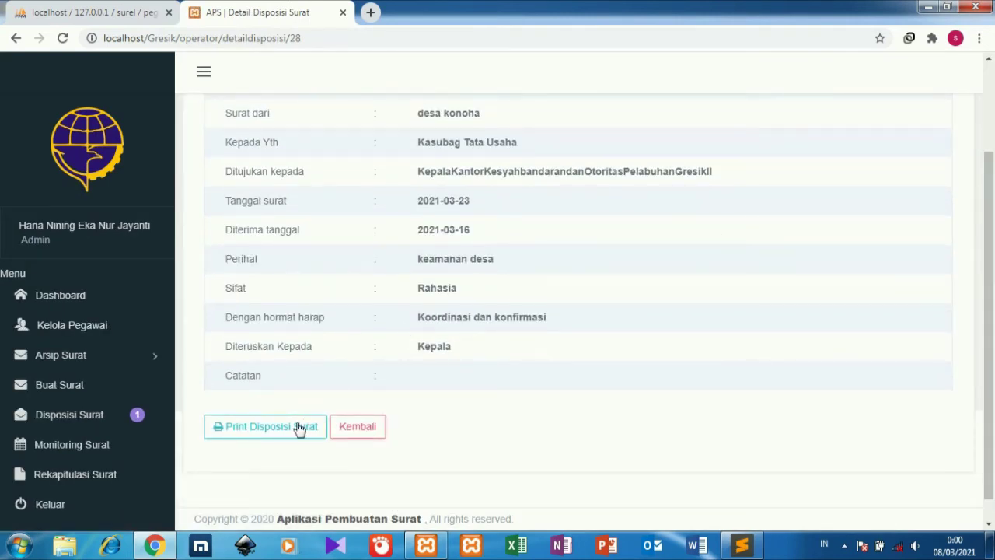
{"action": "left_click", "coordinate": [296, 430]}
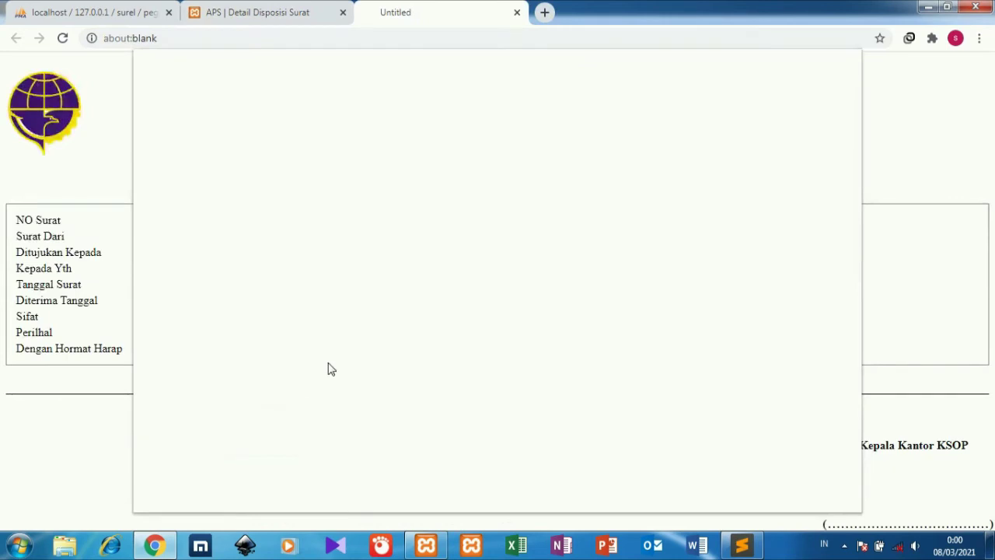
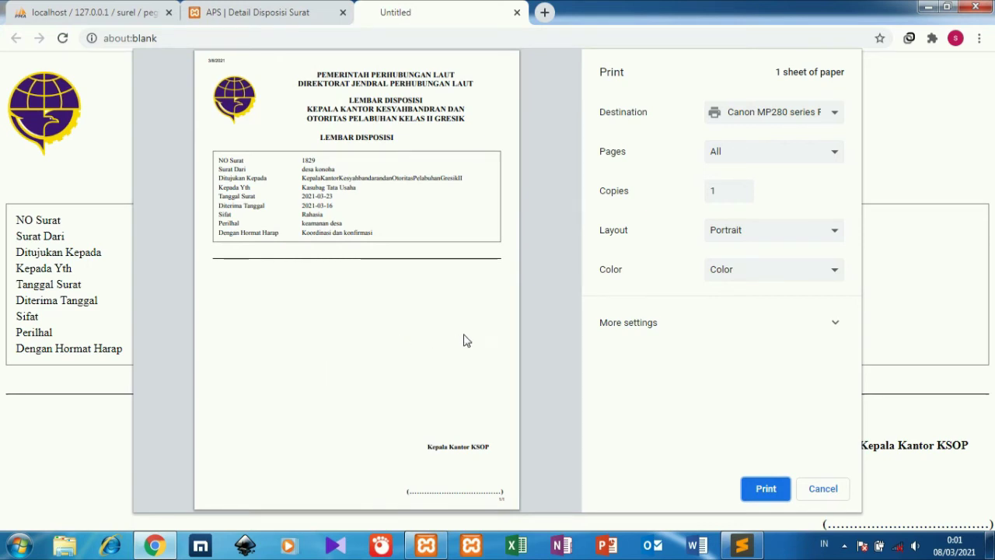
Dismiss the disposition print preview, scroll the Monitoring Surat list, then open Rekapitulasi Surat.
{"action": "left_click", "coordinate": [812, 484]}
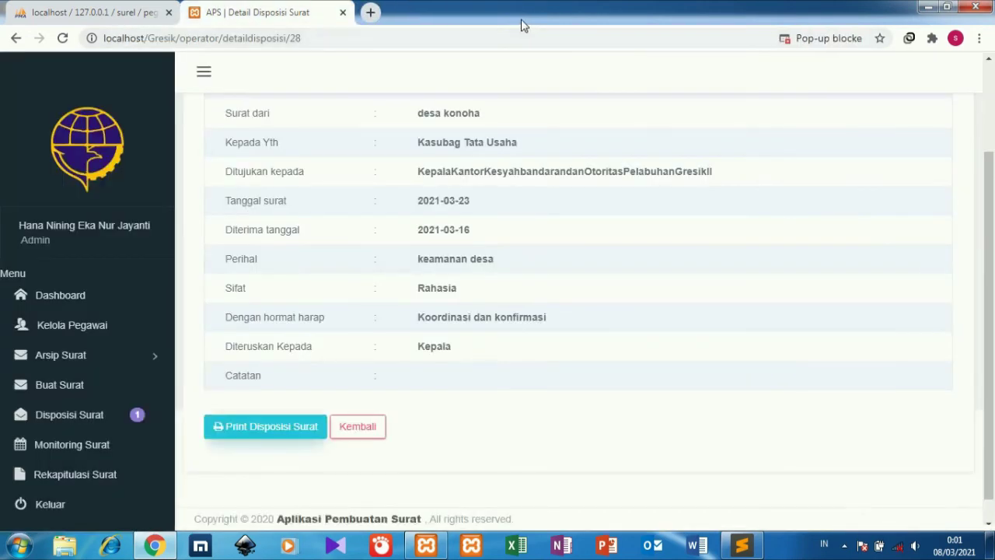
{"action": "left_click", "coordinate": [111, 453]}
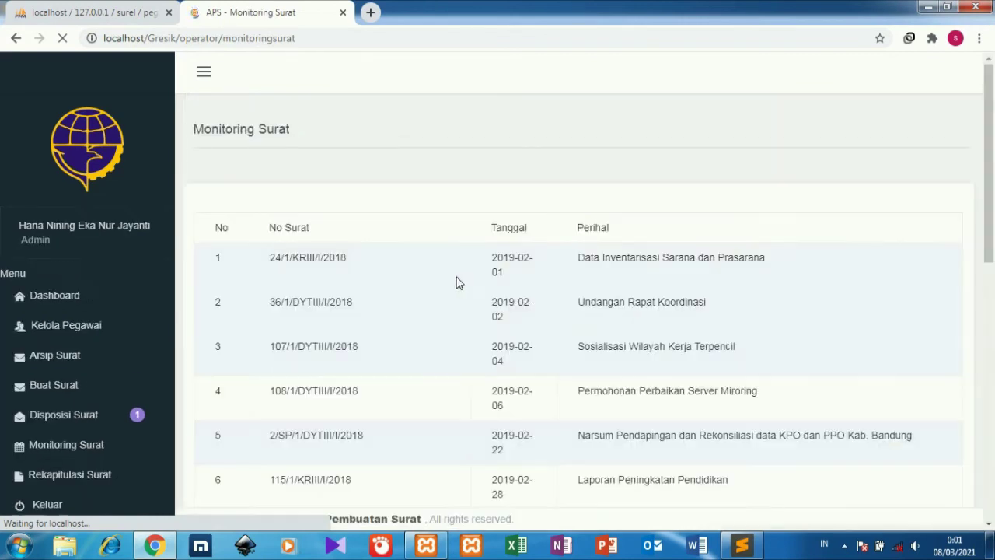
{"action": "left_click_drag", "start_coordinate": [987, 211], "coordinate": [981, 395]}
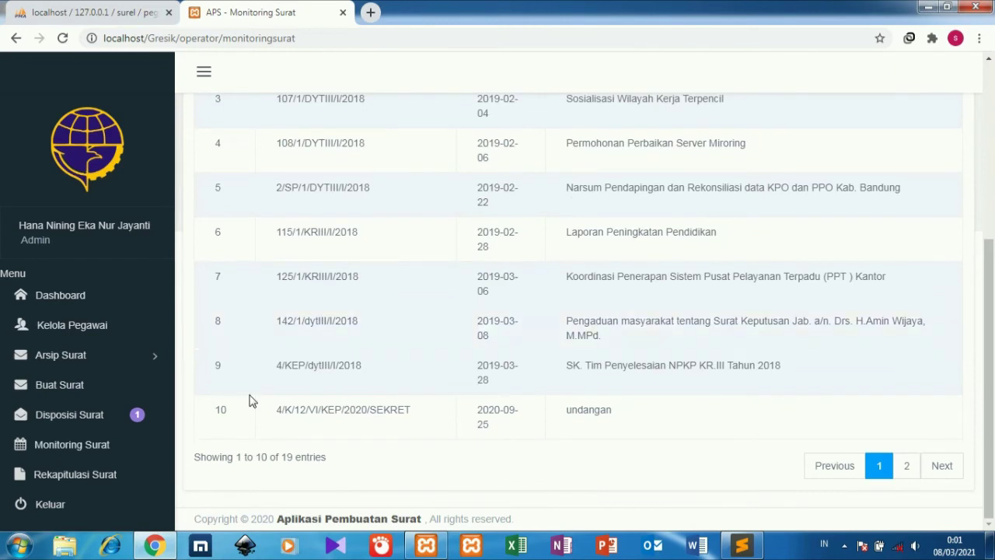
{"action": "left_click", "coordinate": [138, 470]}
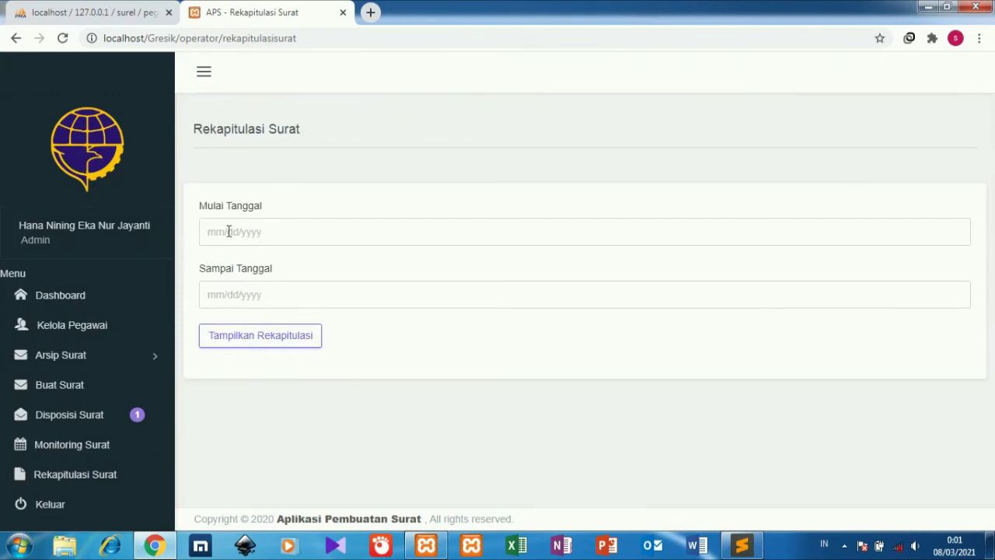
Show the letter recap for 2021-3-1 to 2021-3-31.
{"action": "left_click", "coordinate": [212, 232]}
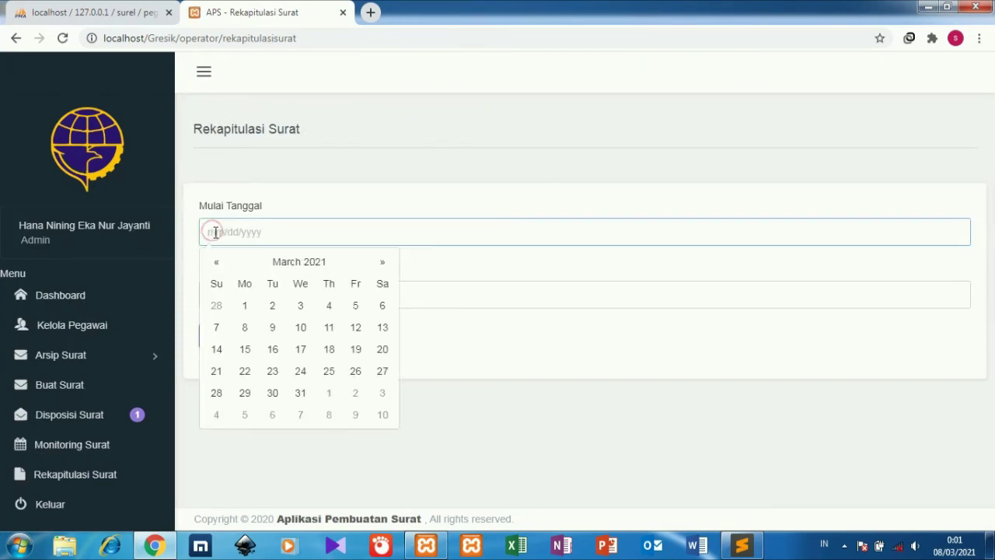
{"action": "left_click", "coordinate": [246, 305]}
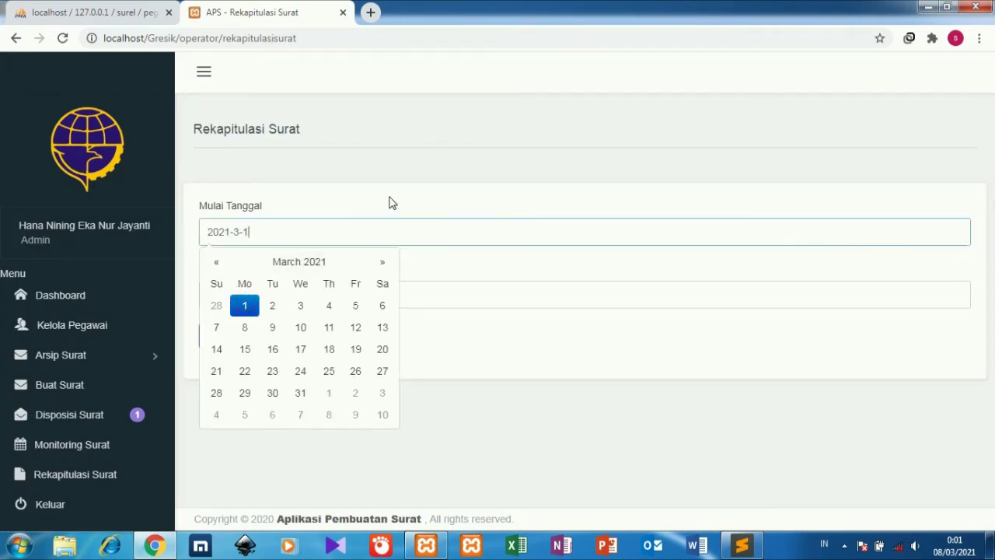
{"action": "left_click", "coordinate": [391, 203]}
{"action": "left_click", "coordinate": [224, 296]}
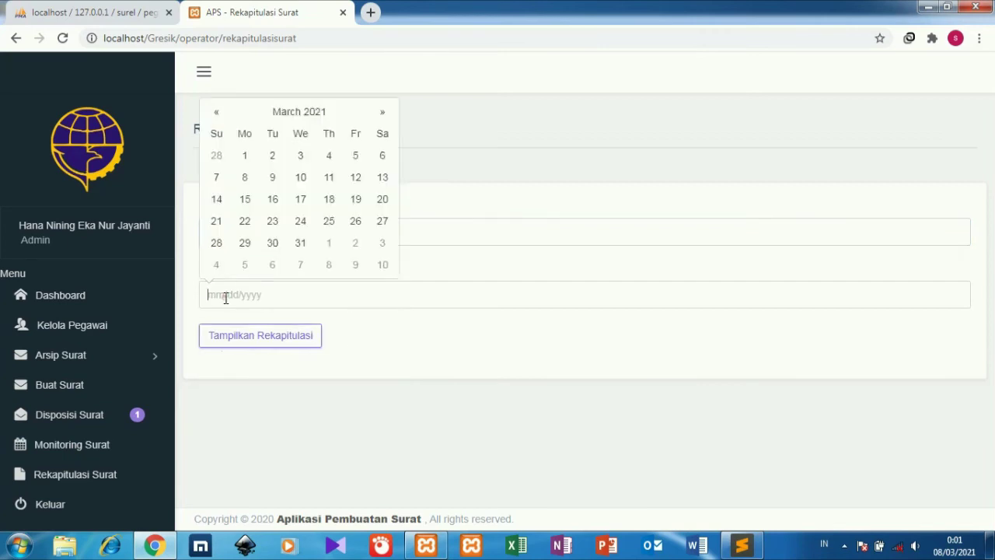
{"action": "left_click", "coordinate": [298, 243]}
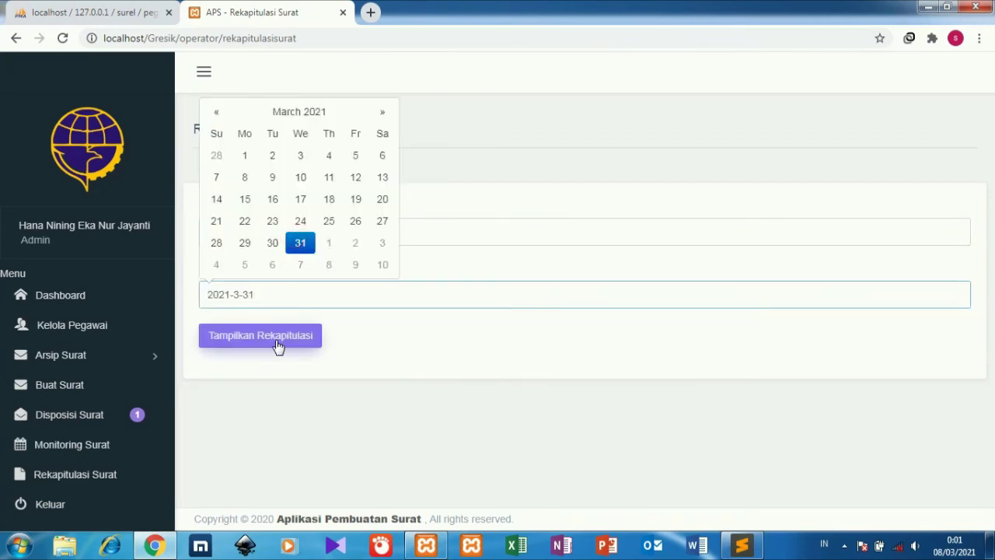
{"action": "left_click", "coordinate": [277, 344]}
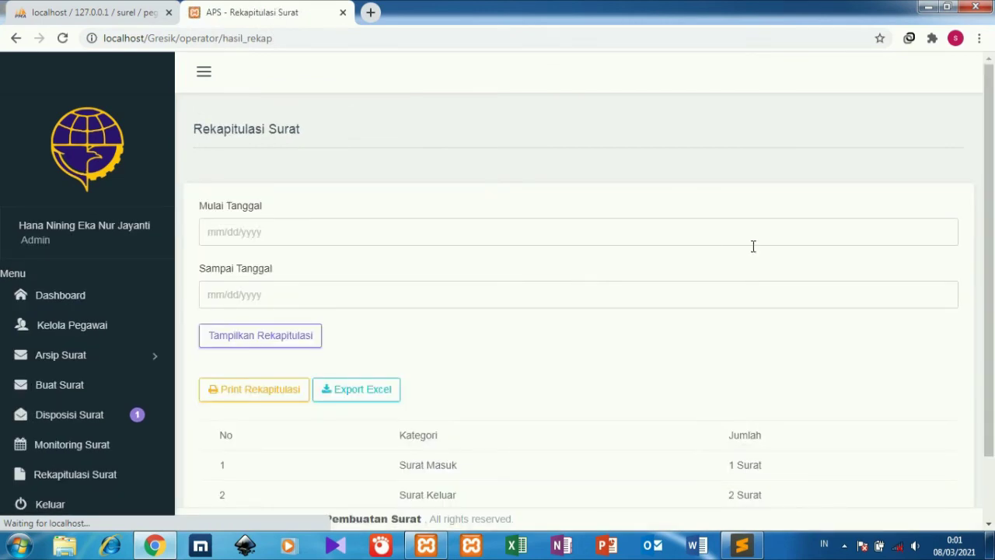
Preview the recap printout, cancel printing, and return to the Dashboard.
{"action": "left_click_drag", "start_coordinate": [993, 196], "coordinate": [991, 362]}
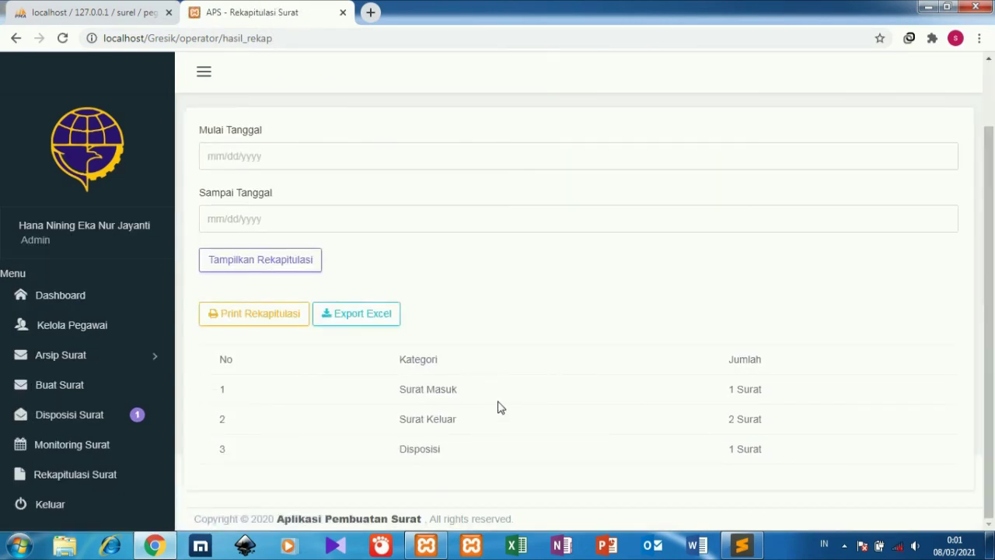
{"action": "left_click", "coordinate": [278, 320]}
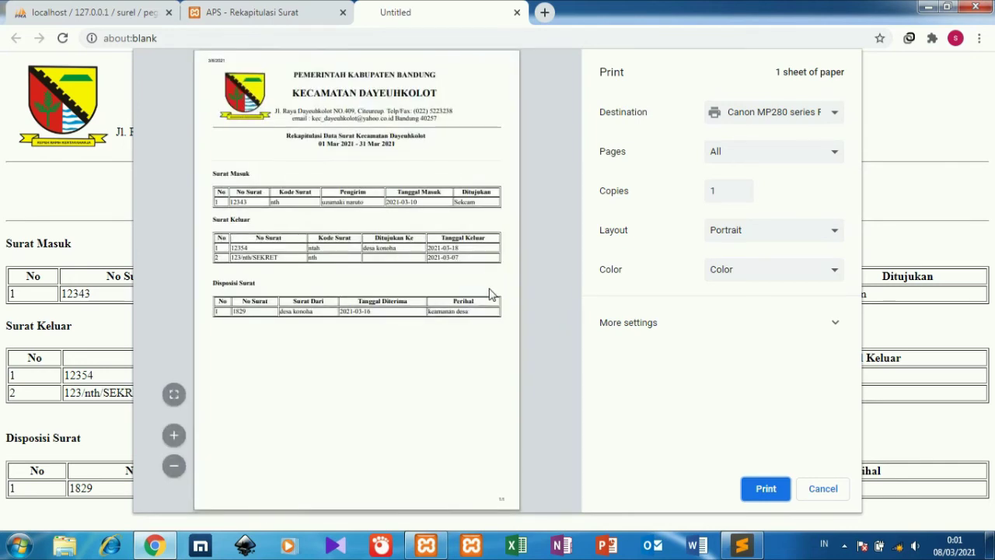
{"action": "left_click", "coordinate": [814, 493]}
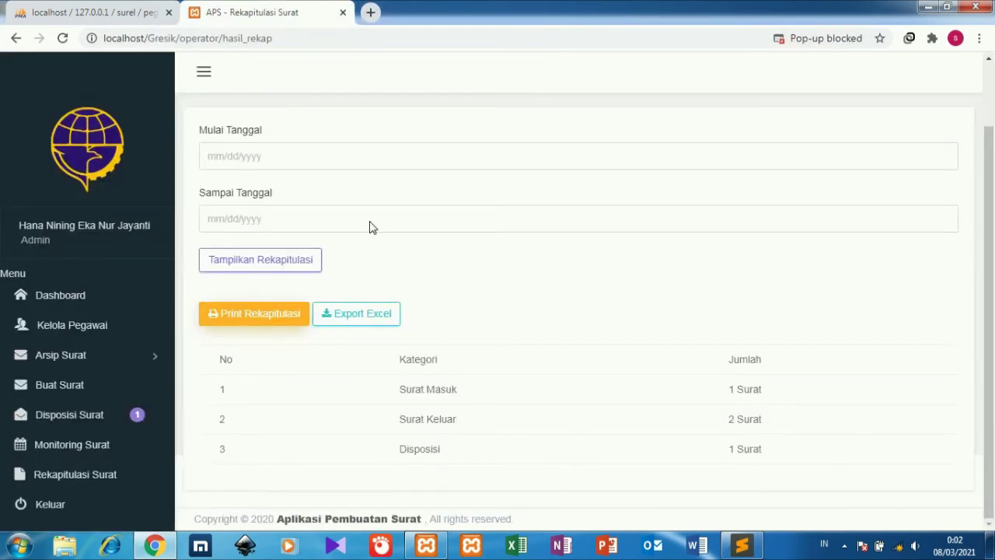
{"action": "left_click", "coordinate": [135, 301]}
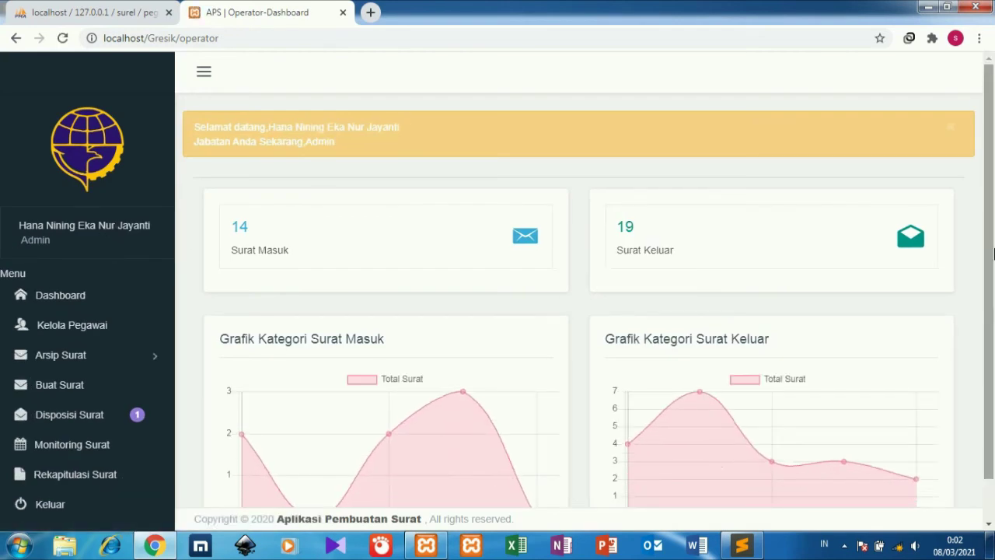
Log out of the admin account and return to the login page tab.
{"action": "mouse_move", "coordinate": [989, 259]}
{"action": "left_mouse_down"}
{"action": "mouse_move", "coordinate": [988, 367]}
{"action": "mouse_move", "coordinate": [988, 259]}
{"action": "left_mouse_up"}
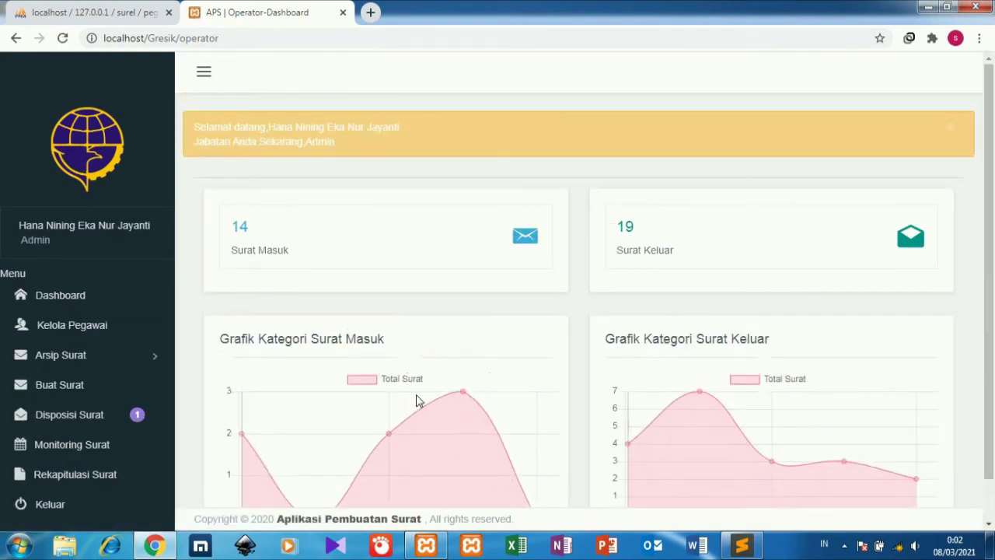
{"action": "left_click", "coordinate": [48, 503]}
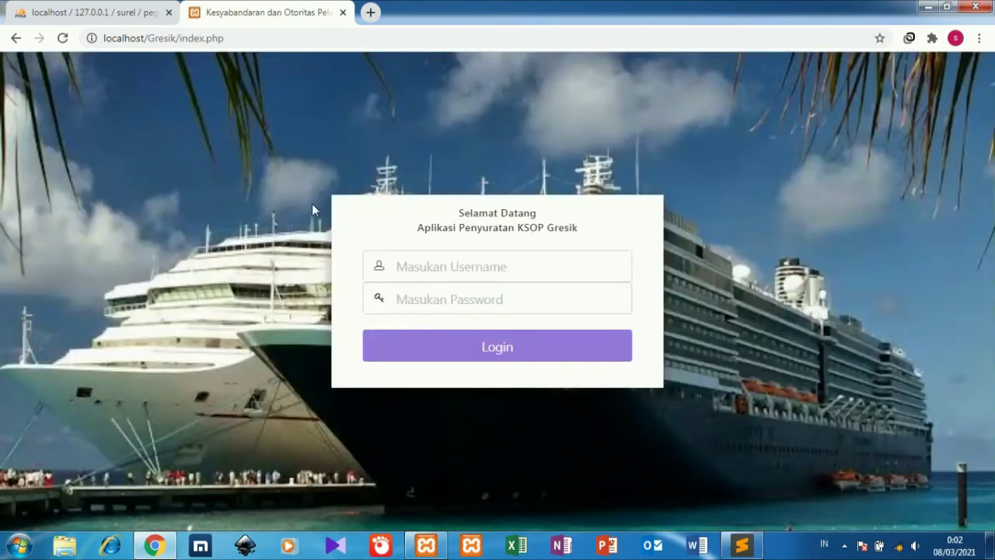
{"action": "left_click", "coordinate": [44, 9]}
{"action": "left_click", "coordinate": [263, 8]}
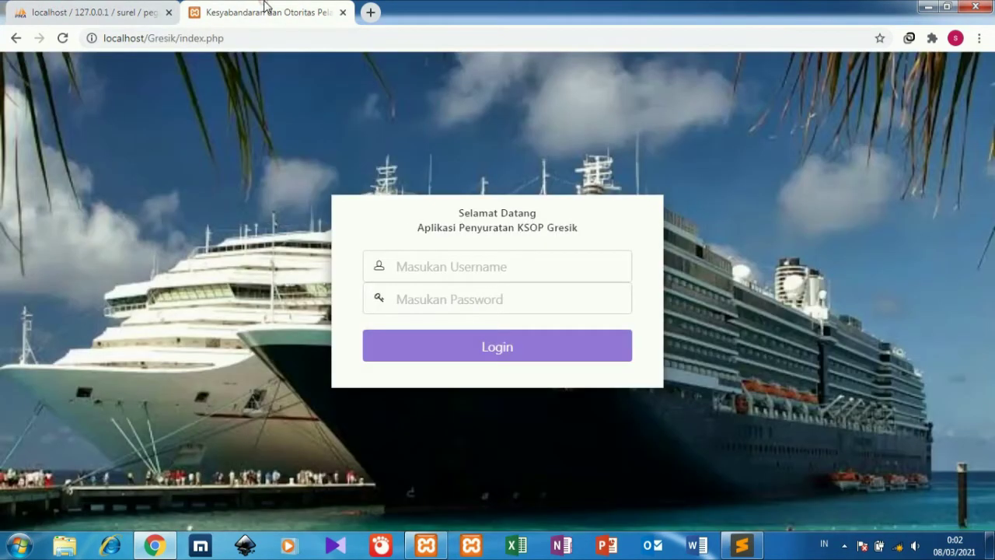
Sign in with the staff account's username and password, then toggle the Arsip Surat menu.
{"action": "left_click", "coordinate": [411, 267]}
{"action": "type", "text": "ahmad"}
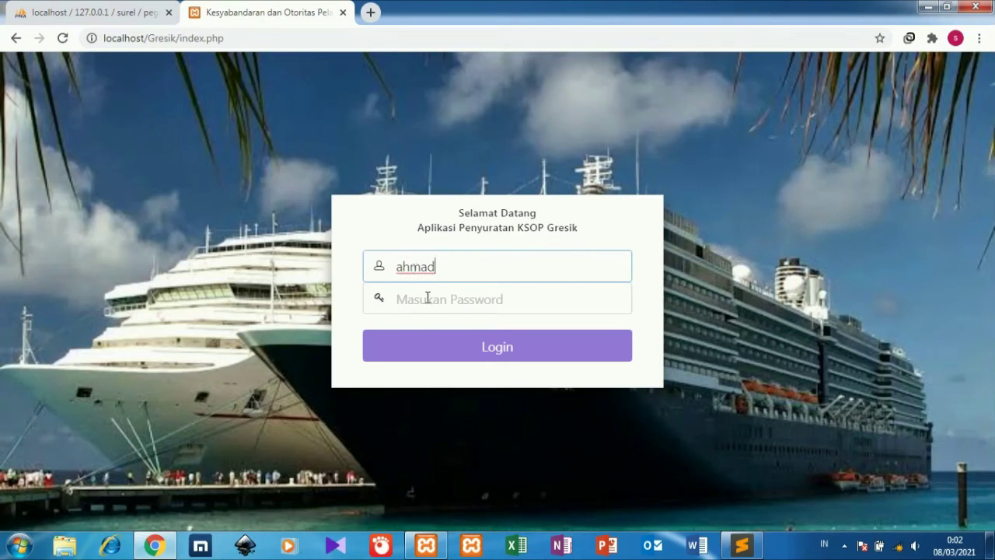
{"action": "left_click", "coordinate": [428, 298]}
{"action": "type", "text": "ah"}
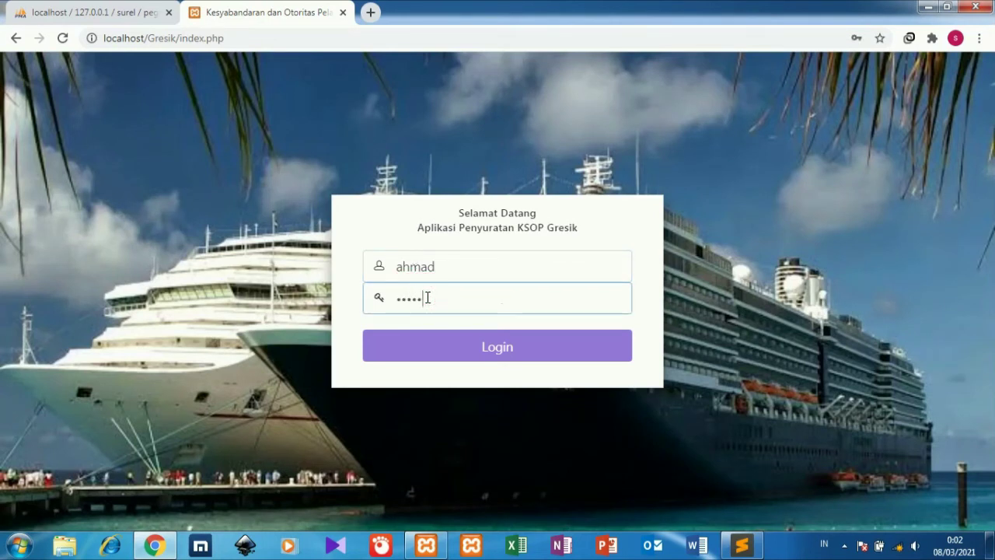
{"action": "type", "text": "mad"}
{"action": "left_click", "coordinate": [445, 355]}
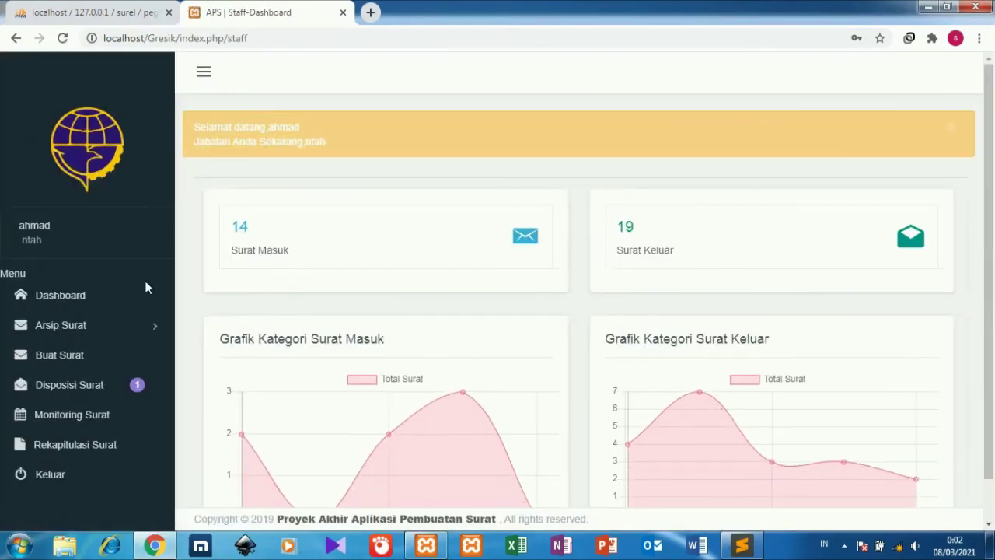
{"action": "left_click", "coordinate": [118, 334]}
{"action": "left_click", "coordinate": [118, 334]}
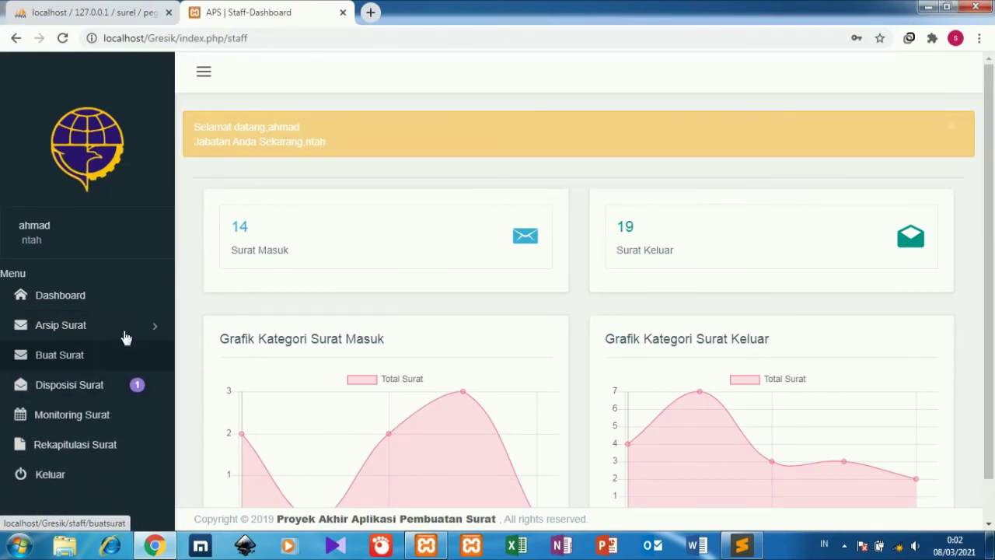
Log out of the staff account and sign in with the kepala account's credentials.
{"action": "left_click", "coordinate": [85, 471]}
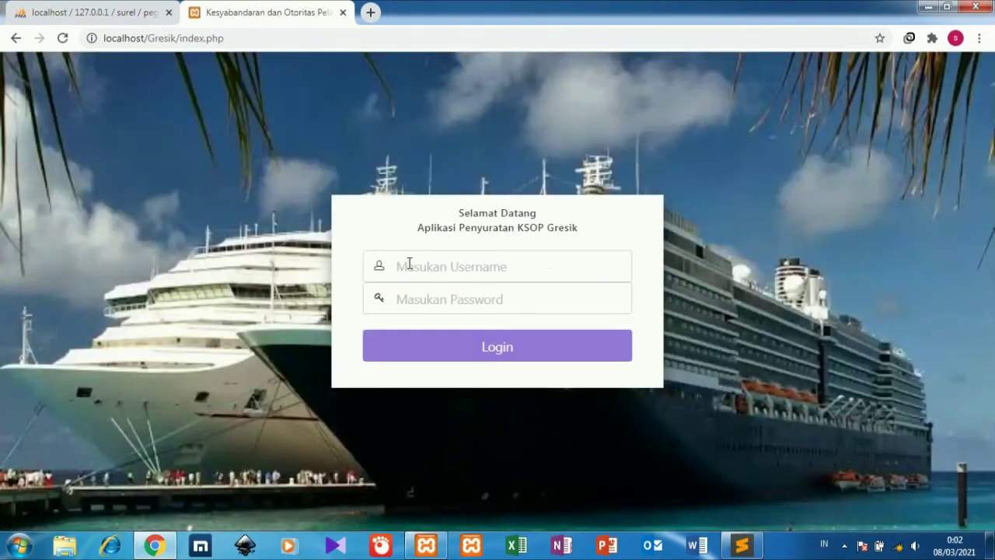
{"action": "left_click", "coordinate": [407, 264]}
{"action": "type", "text": "ahmad1"}
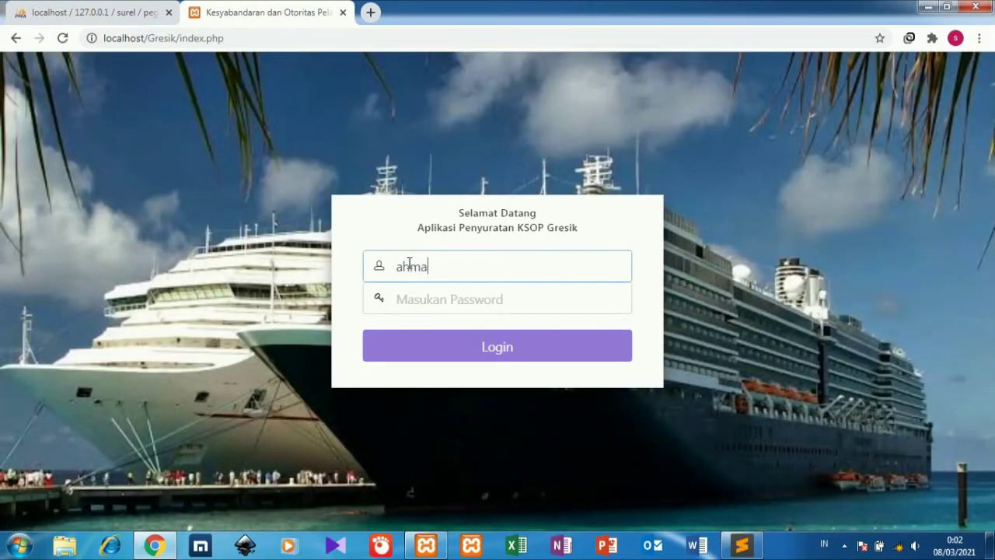
{"action": "left_click", "coordinate": [421, 301]}
{"action": "type", "text": "123"}
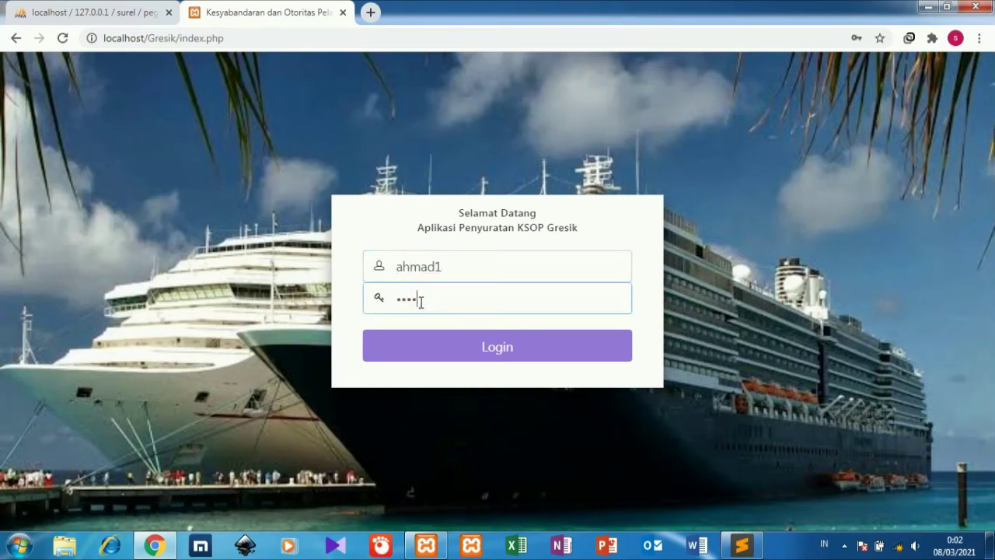
{"action": "left_click", "coordinate": [439, 356]}
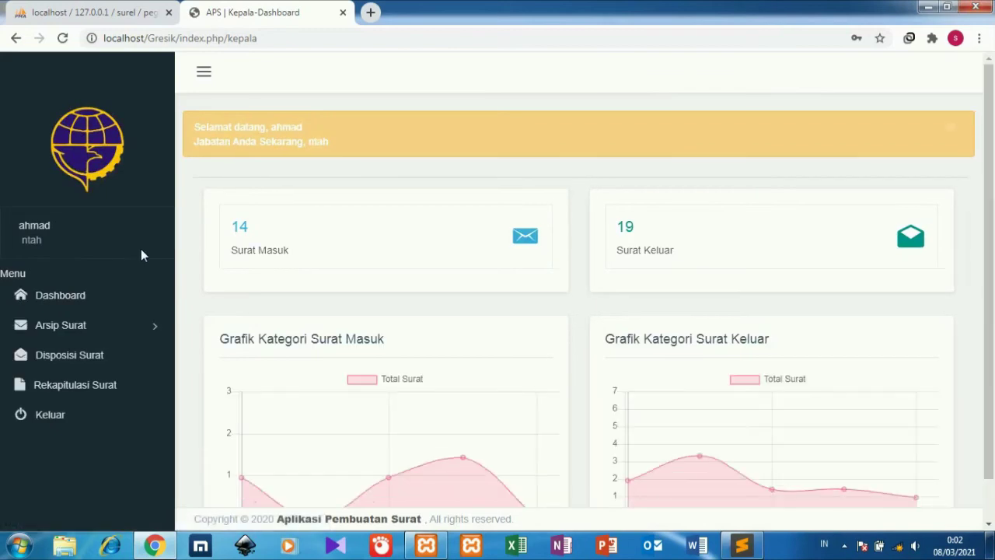
Open the details of incoming letter 12343 from Arsip Surat > Surat Masuk.
{"action": "left_click", "coordinate": [109, 332]}
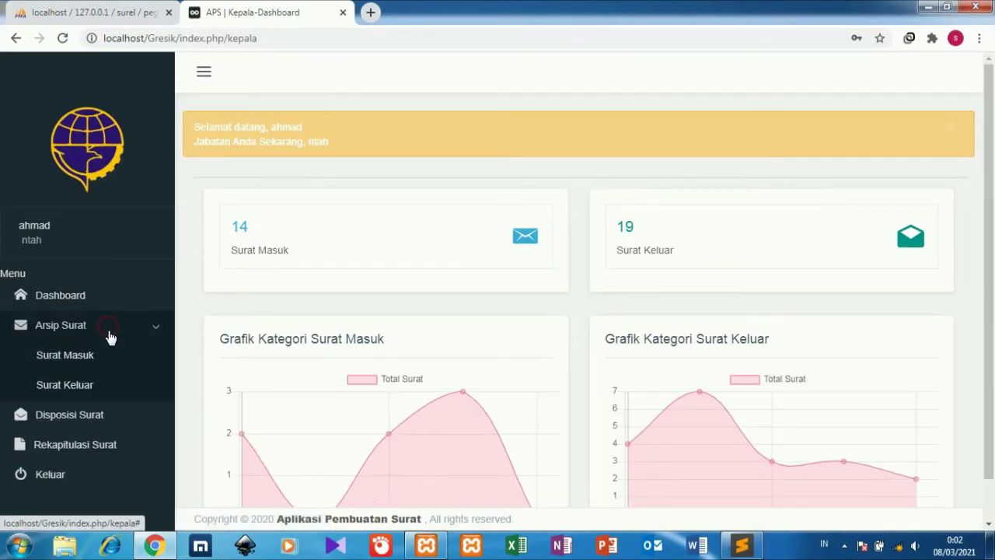
{"action": "left_click", "coordinate": [100, 368]}
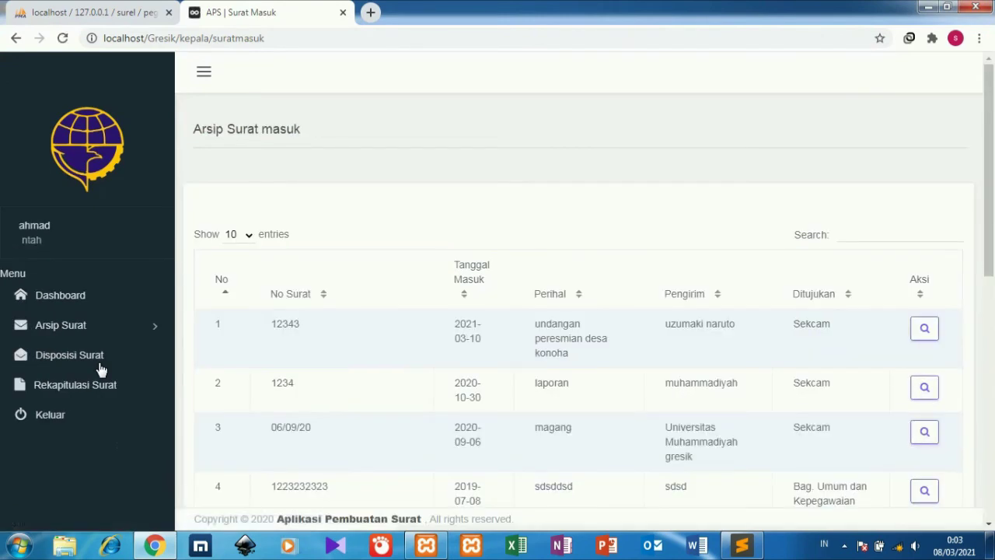
{"action": "left_click", "coordinate": [924, 333]}
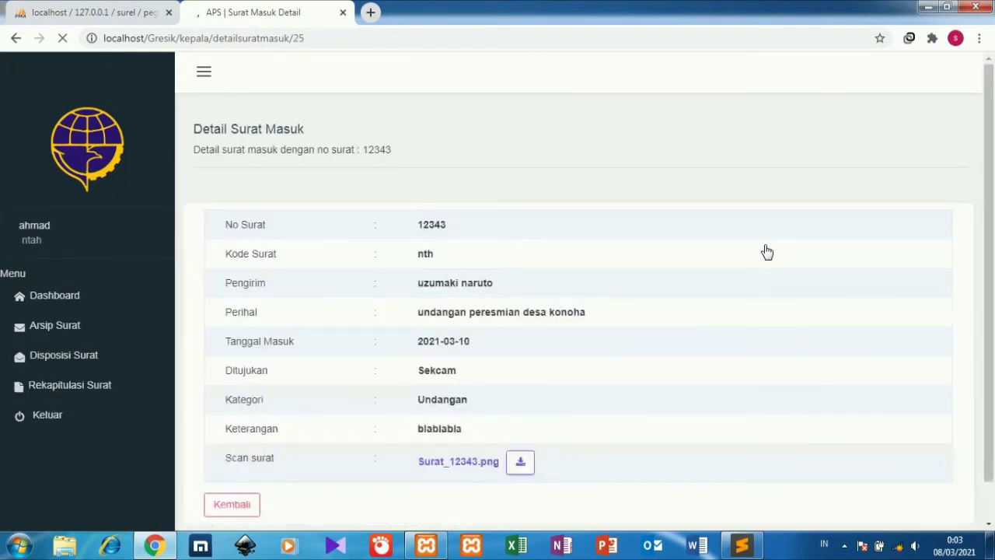
{"action": "mouse_move", "coordinate": [992, 201]}
{"action": "left_mouse_down"}
{"action": "mouse_move", "coordinate": [992, 244]}
{"action": "mouse_move", "coordinate": [993, 203]}
{"action": "left_mouse_up"}
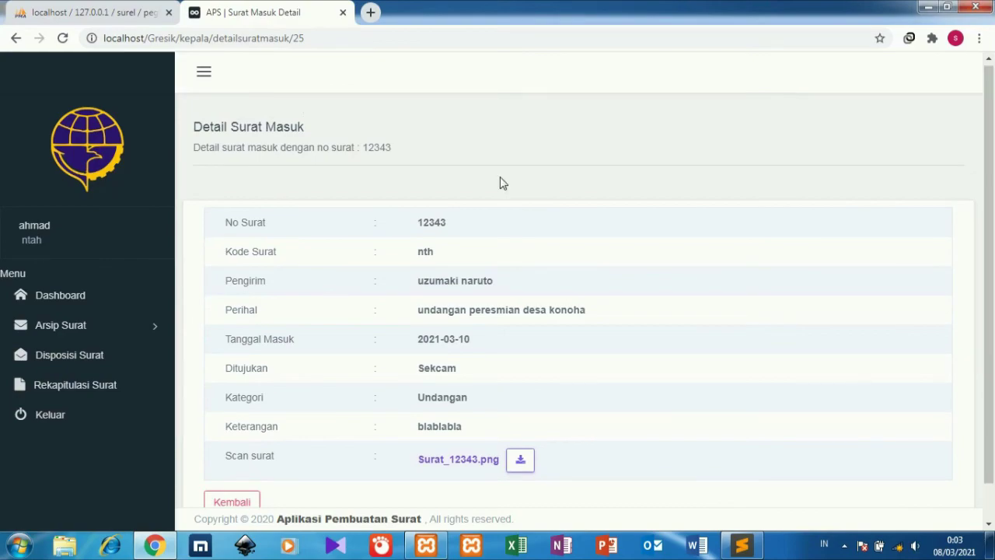
Open Username dan Password Aplikasi.txt in Sublime Text and copy the Kasubag username.
{"action": "left_click", "coordinate": [740, 544]}
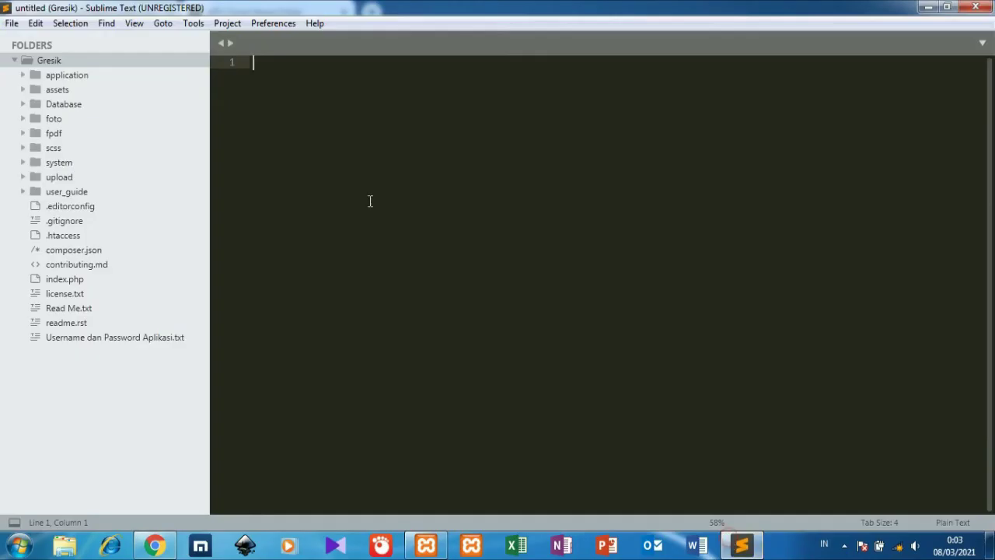
{"action": "left_click", "coordinate": [129, 337]}
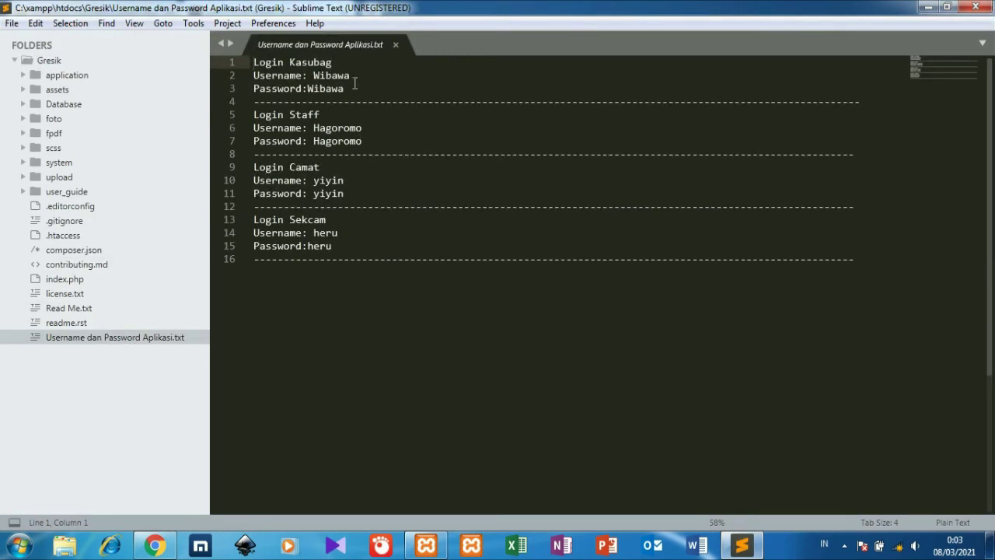
{"action": "left_click_drag", "start_coordinate": [352, 76], "coordinate": [327, 81]}
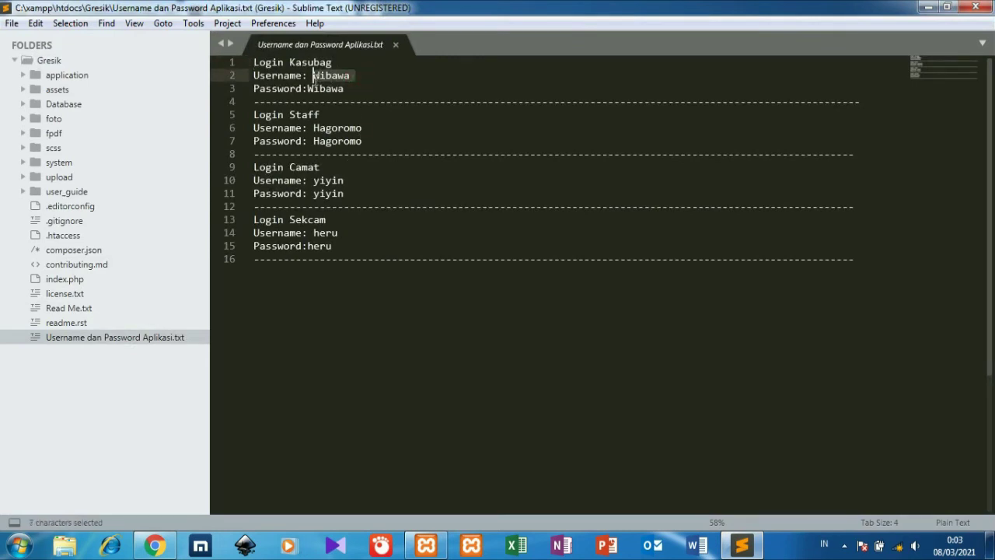
{"action": "key", "text": "ctrl+c"}
{"action": "left_click", "coordinate": [351, 75]}
{"action": "left_click_drag", "start_coordinate": [350, 75], "coordinate": [313, 76]}
Copy the Sekcam username from line 14, then log out of the letter app.
{"action": "left_click_drag", "start_coordinate": [338, 232], "coordinate": [314, 233]}
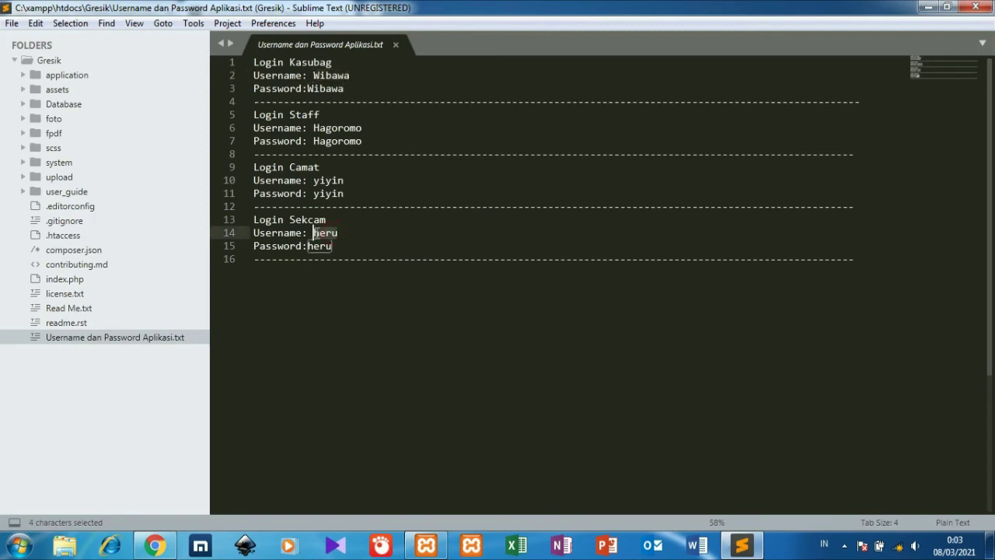
{"action": "key", "text": "ctrl+c"}
{"action": "left_click", "coordinate": [155, 545]}
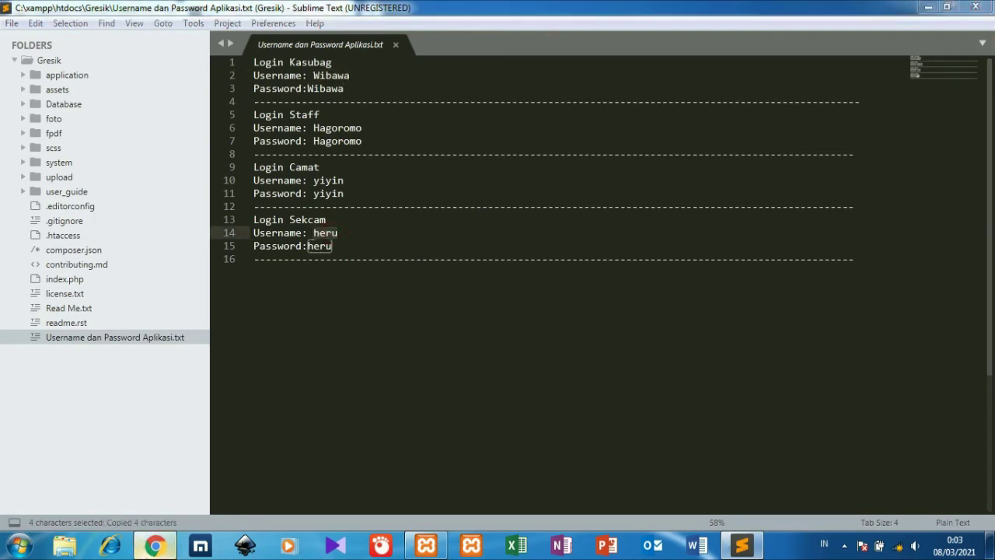
{"action": "left_click", "coordinate": [68, 415]}
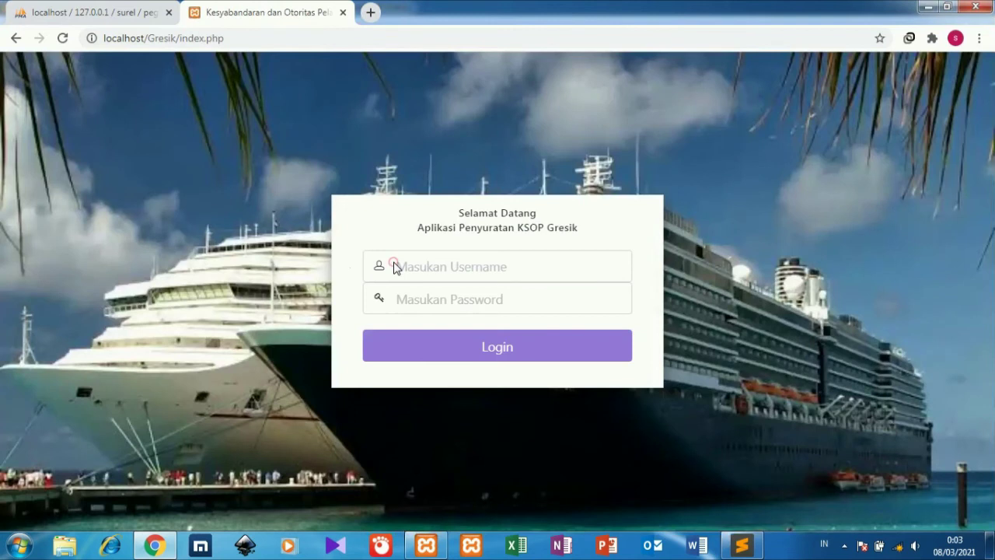
Log in as Kasubag by pasting the copied username and password.
{"action": "left_click", "coordinate": [394, 267]}
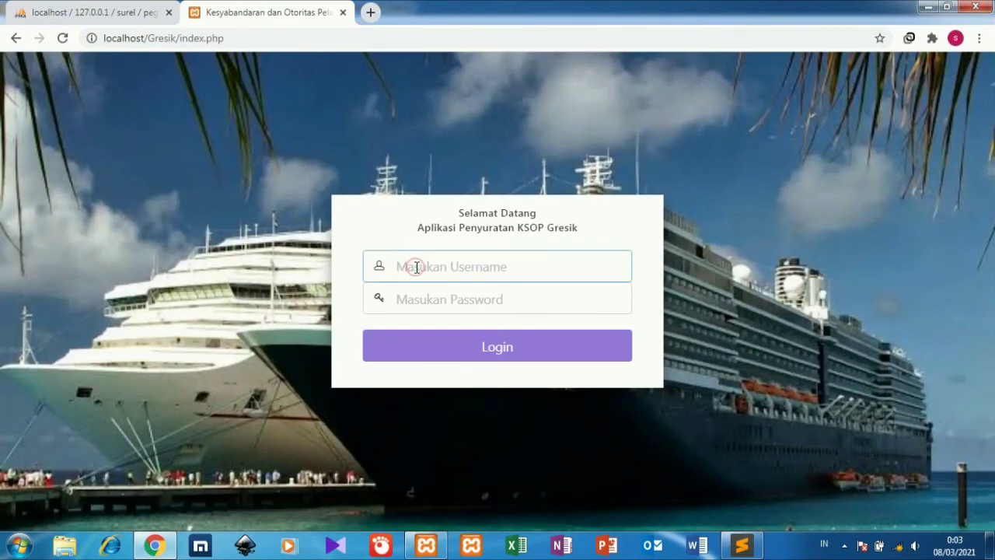
{"action": "key", "text": "ctrl+v"}
{"action": "left_click", "coordinate": [424, 303]}
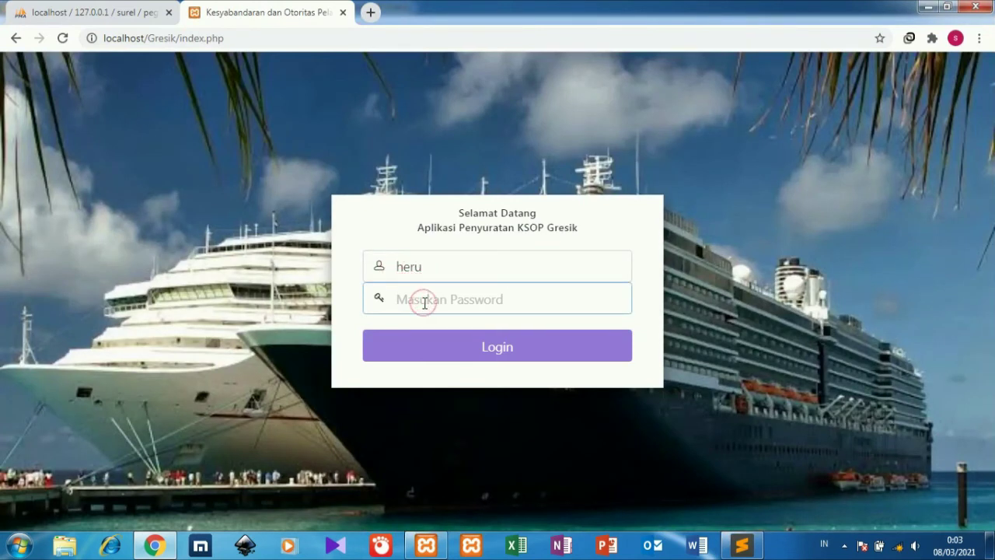
{"action": "key", "text": "ctrl+v"}
{"action": "key", "text": "Return"}
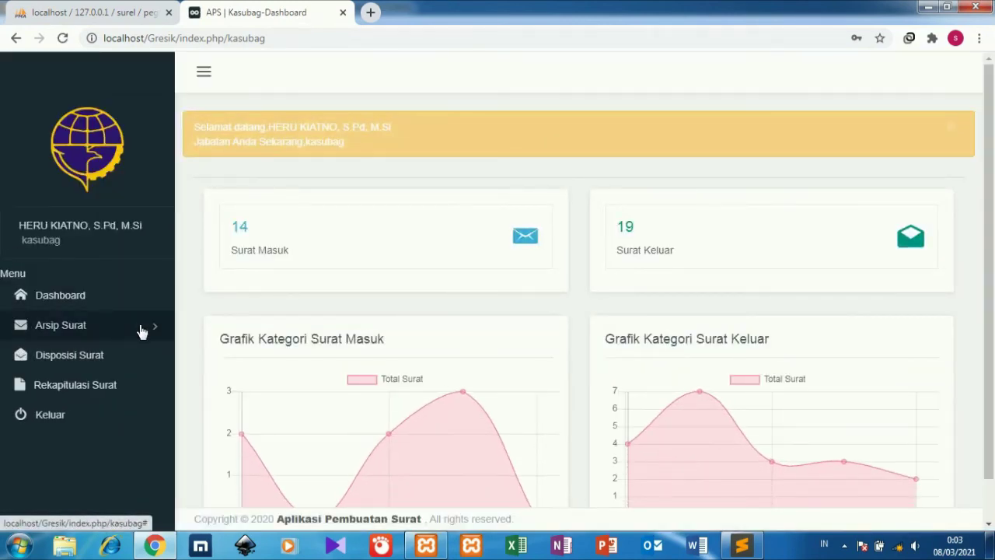
Open the details of incoming letter 12343 from Arsip Surat > Surat Masuk.
{"action": "left_click", "coordinate": [139, 326]}
{"action": "left_click", "coordinate": [122, 370]}
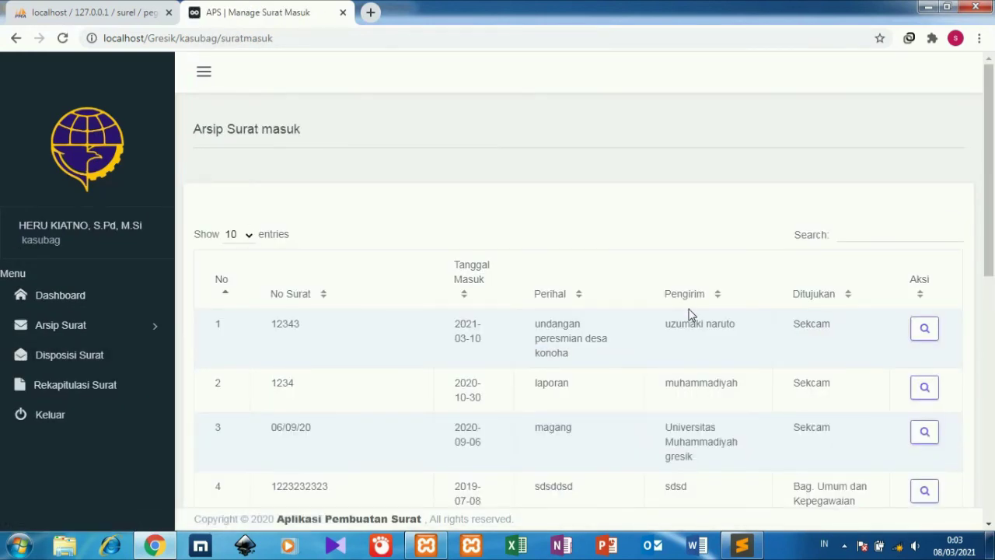
{"action": "left_click", "coordinate": [930, 331]}
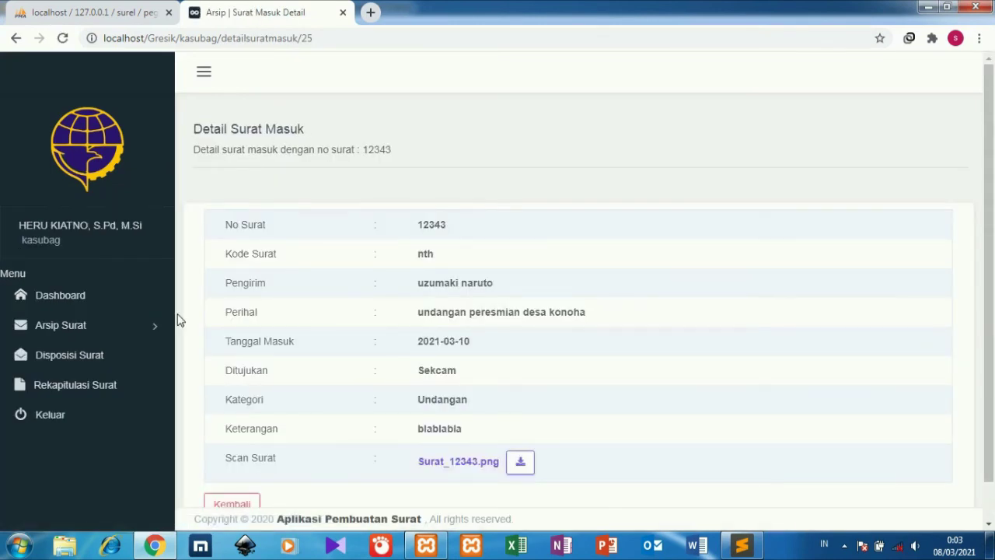
{"action": "left_click", "coordinate": [108, 355]}
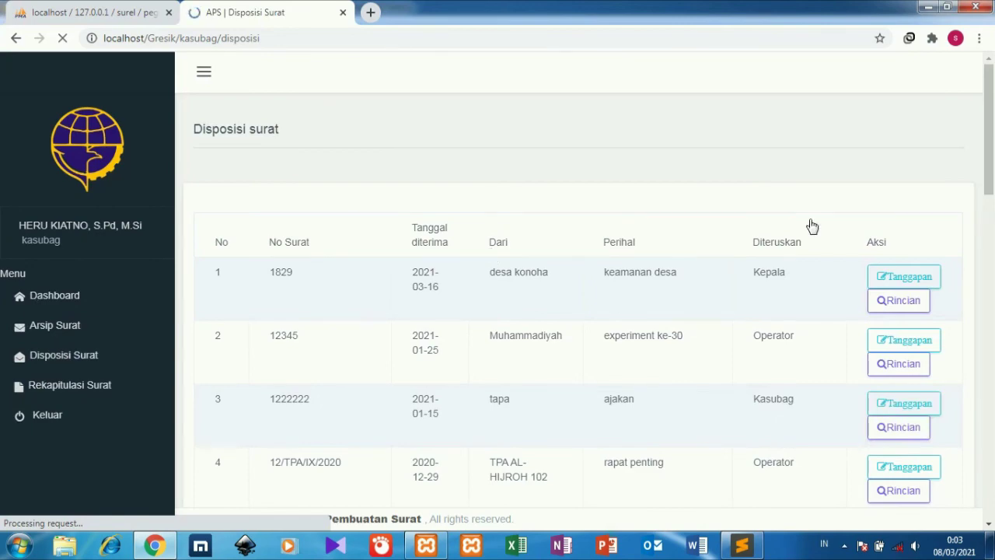
Open the Tanggapan response form for disposition of letter 1829.
{"action": "left_click", "coordinate": [888, 272]}
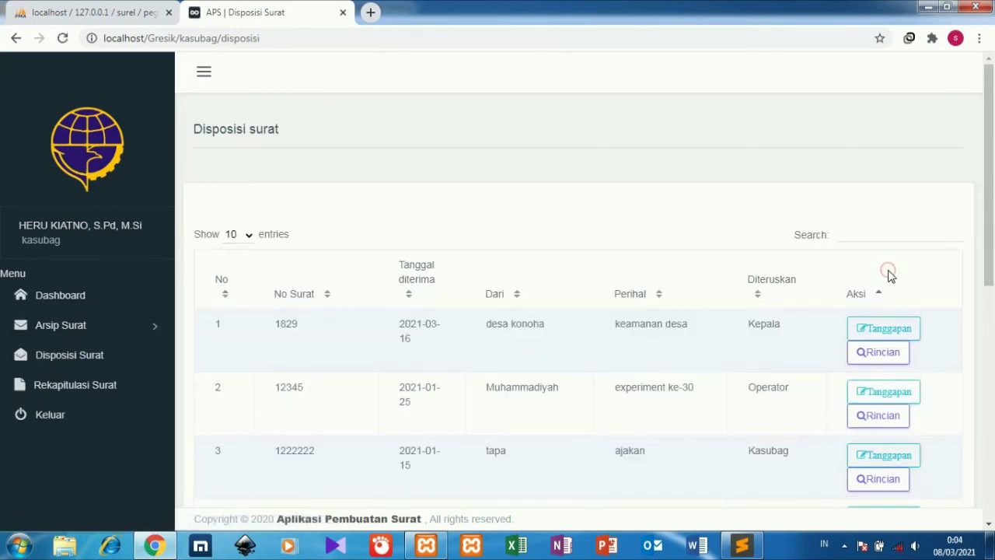
{"action": "left_click", "coordinate": [888, 332]}
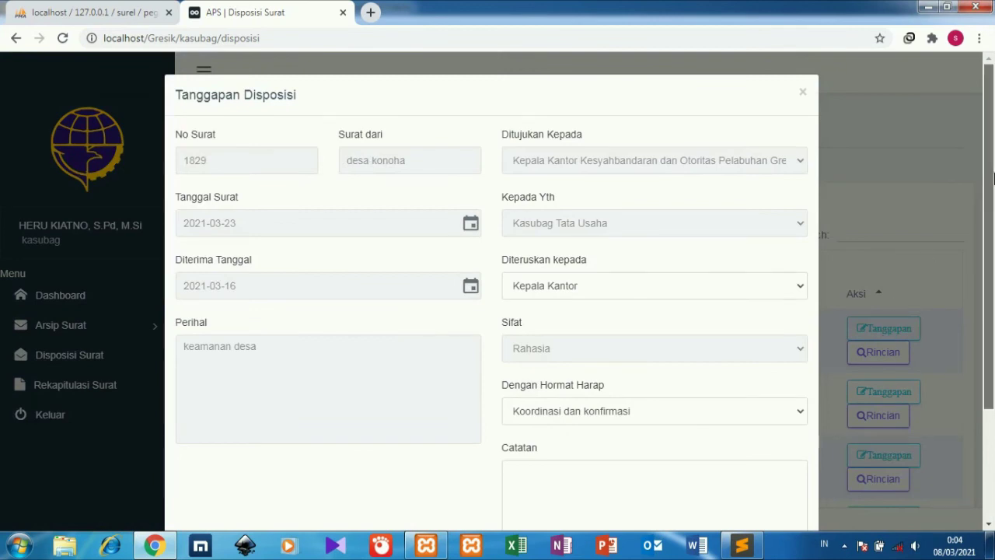
{"action": "scroll", "coordinate": [970, 303], "scroll_direction": "down", "scroll_amount": 2}
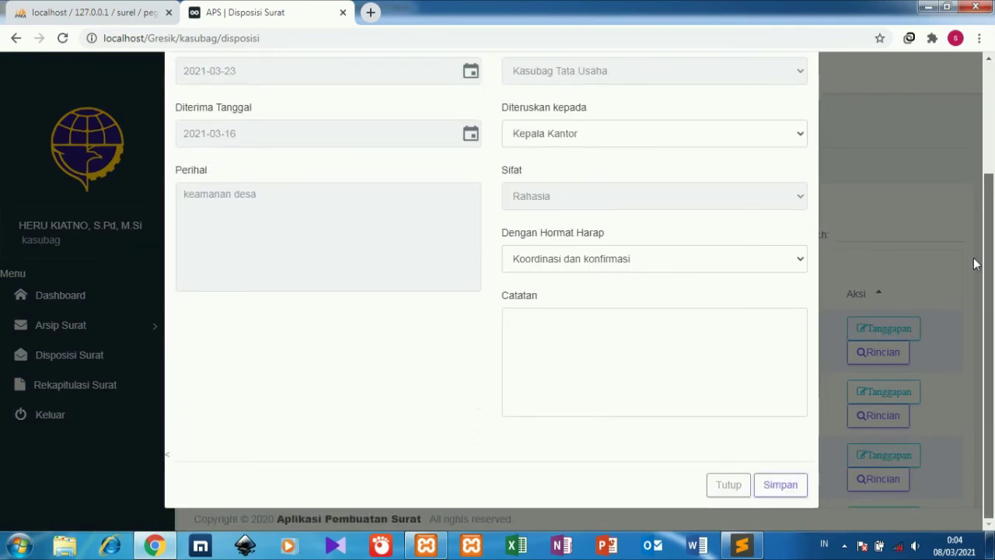
{"action": "scroll", "coordinate": [977, 264], "scroll_direction": "up", "scroll_amount": 2}
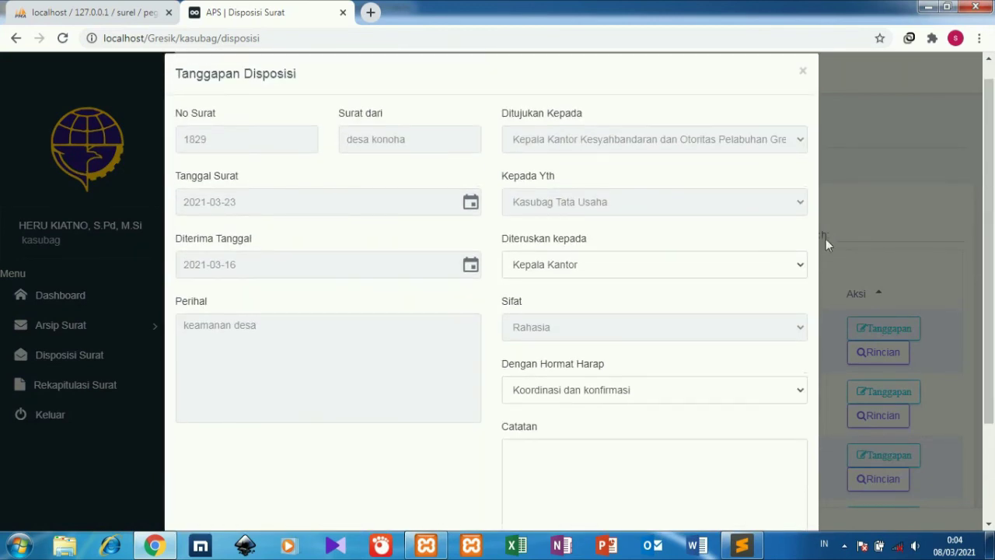
{"action": "left_click", "coordinate": [434, 338]}
Keep Koordinasi dan konfirmasi, enter note 'oke akan kami tindak lanjuti', and save the response.
{"action": "left_click", "coordinate": [568, 447]}
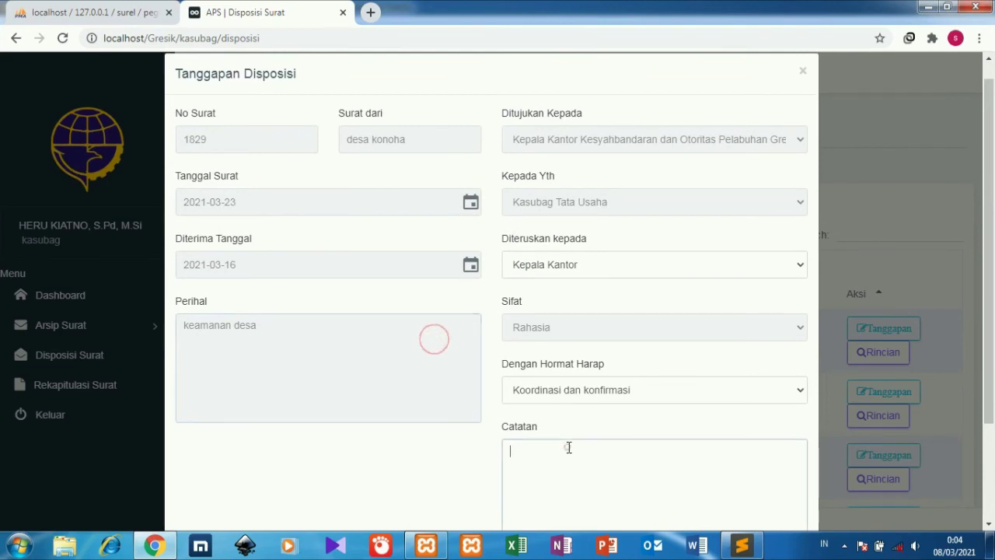
{"action": "left_click_drag", "start_coordinate": [991, 245], "coordinate": [969, 315]}
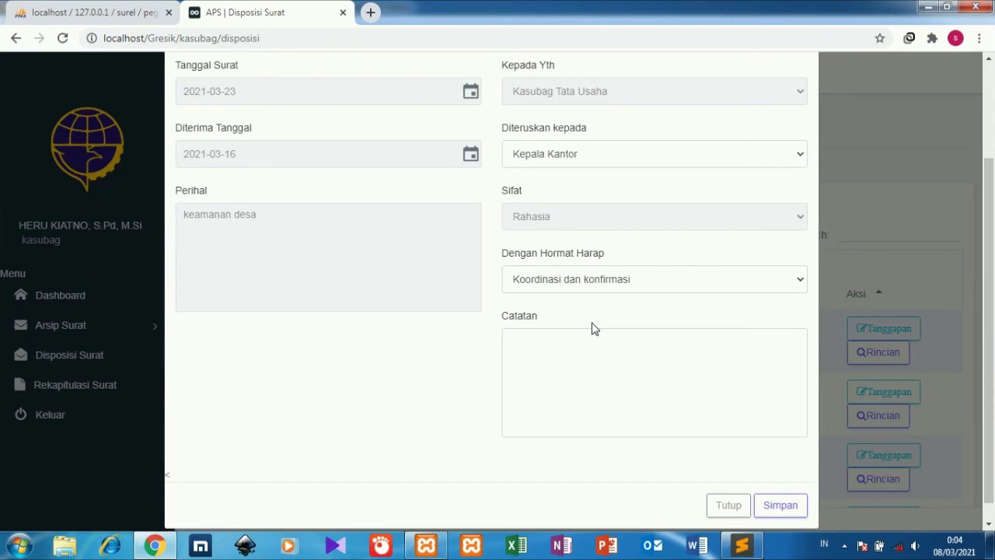
{"action": "left_click", "coordinate": [586, 354]}
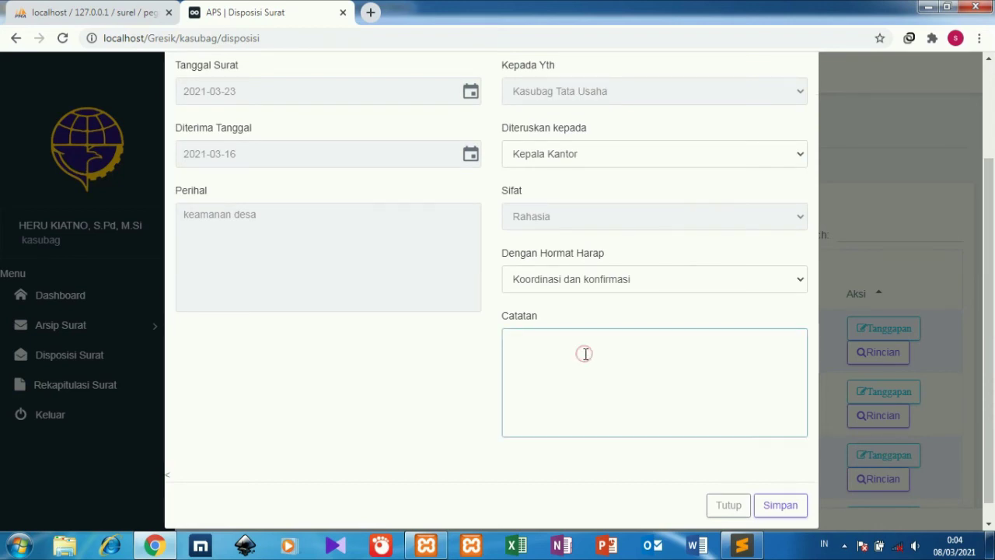
{"action": "left_click", "coordinate": [621, 287]}
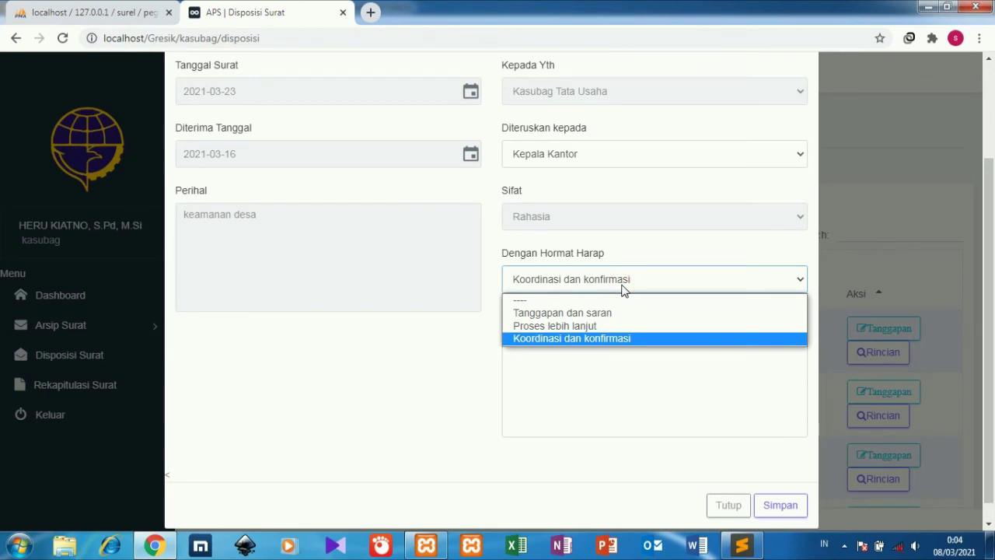
{"action": "left_click", "coordinate": [621, 288]}
{"action": "left_click", "coordinate": [611, 332]}
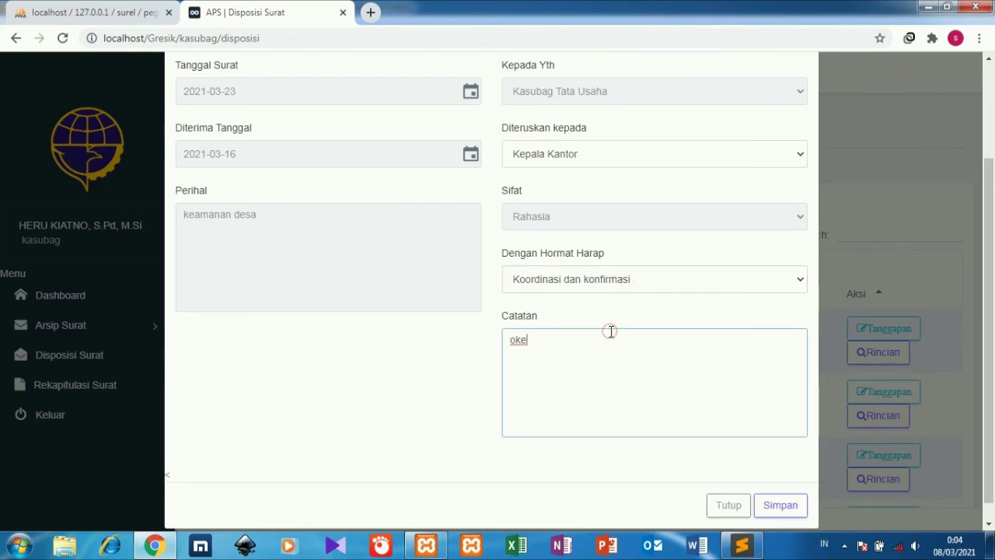
{"action": "type", "text": "kan kami tindak lanjuti"}
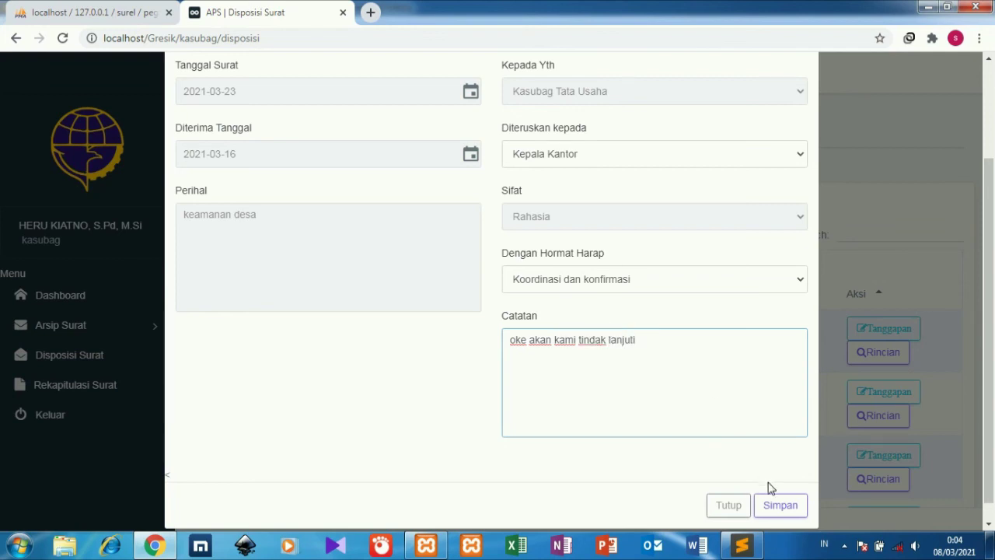
{"action": "left_click", "coordinate": [775, 506]}
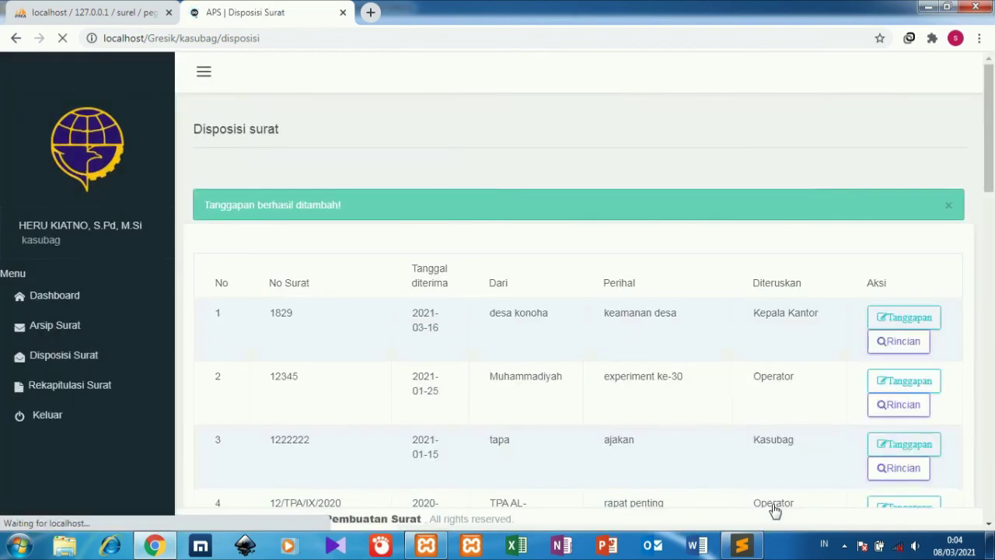
Generate Rekapitulasi Surat for 2021-3-1 to 2021-3-31 and scroll through the results.
{"action": "left_click", "coordinate": [101, 396]}
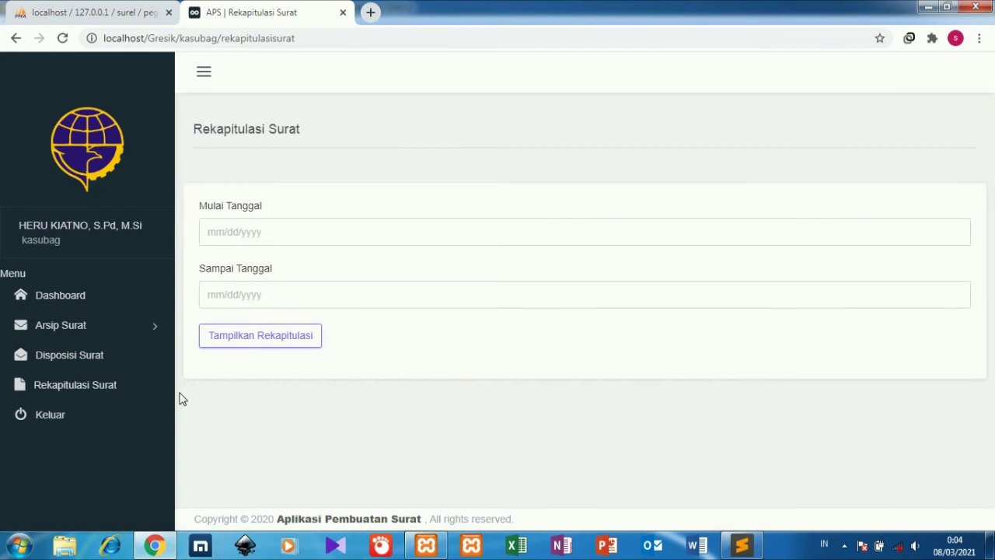
{"action": "left_click", "coordinate": [219, 230]}
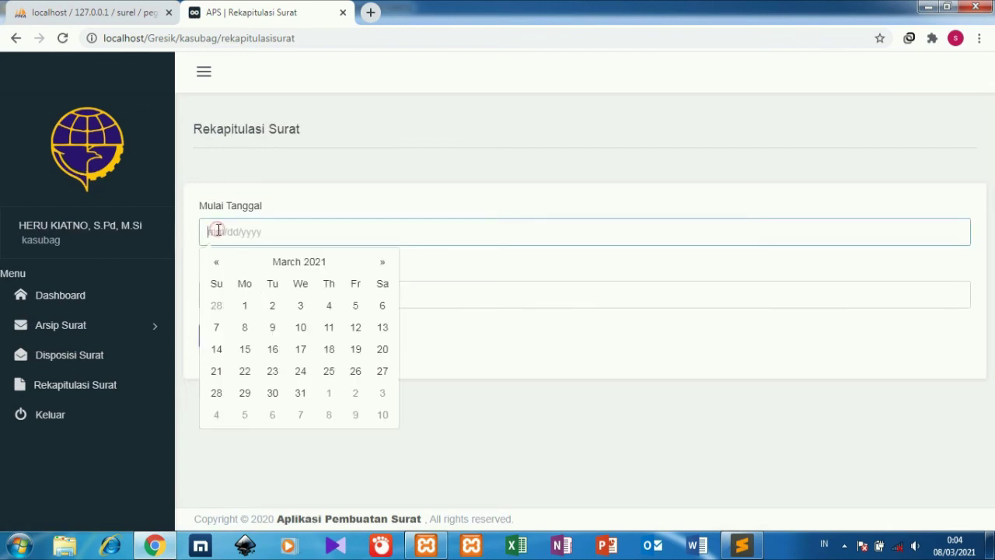
{"action": "left_click", "coordinate": [244, 304]}
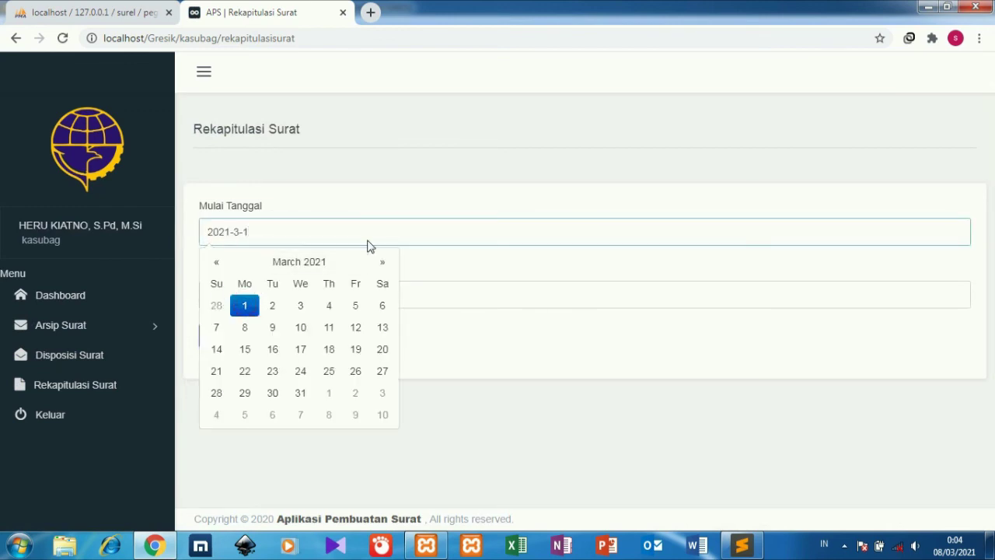
{"action": "left_click", "coordinate": [412, 211]}
{"action": "left_click", "coordinate": [216, 296]}
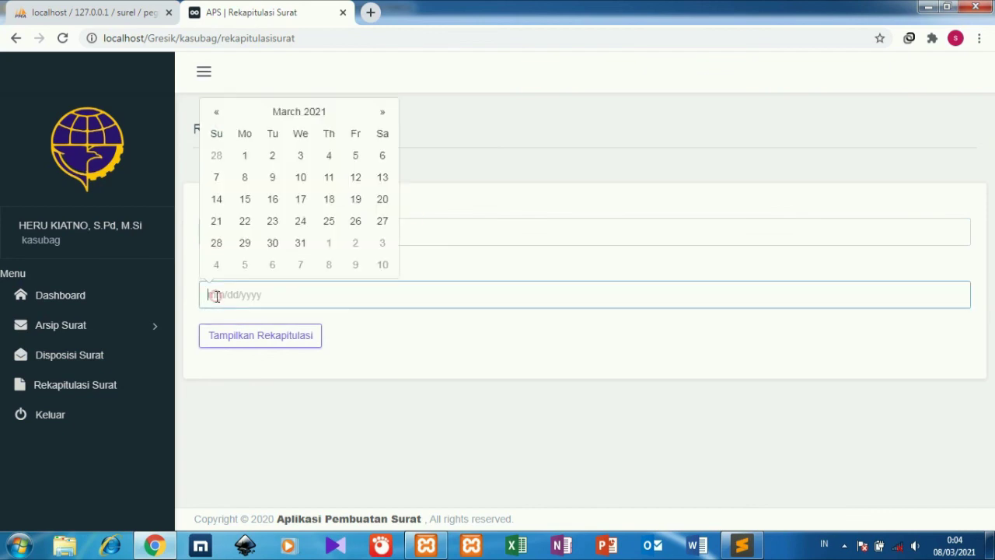
{"action": "left_click", "coordinate": [300, 254]}
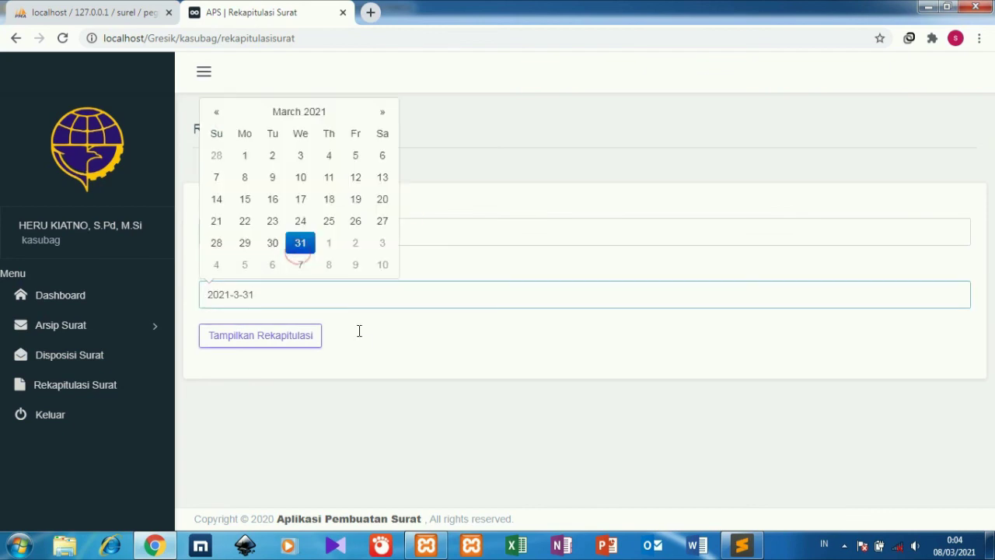
{"action": "left_click", "coordinate": [361, 338]}
{"action": "left_click", "coordinate": [280, 342]}
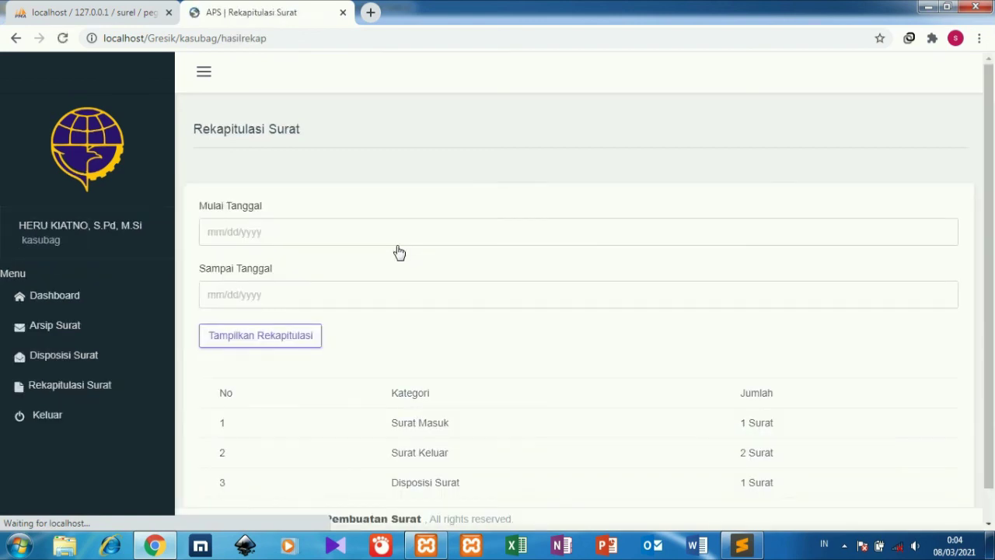
{"action": "scroll", "coordinate": [993, 326], "scroll_direction": "down", "scroll_amount": 1}
{"action": "scroll", "coordinate": [992, 326], "scroll_direction": "up", "scroll_amount": 1}
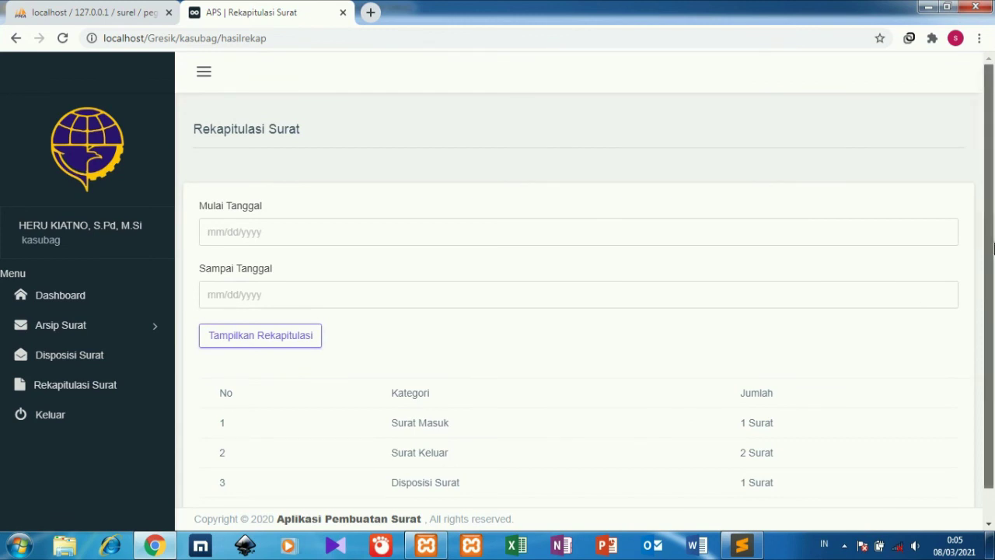
{"action": "scroll", "coordinate": [990, 311], "scroll_direction": "down", "scroll_amount": 1}
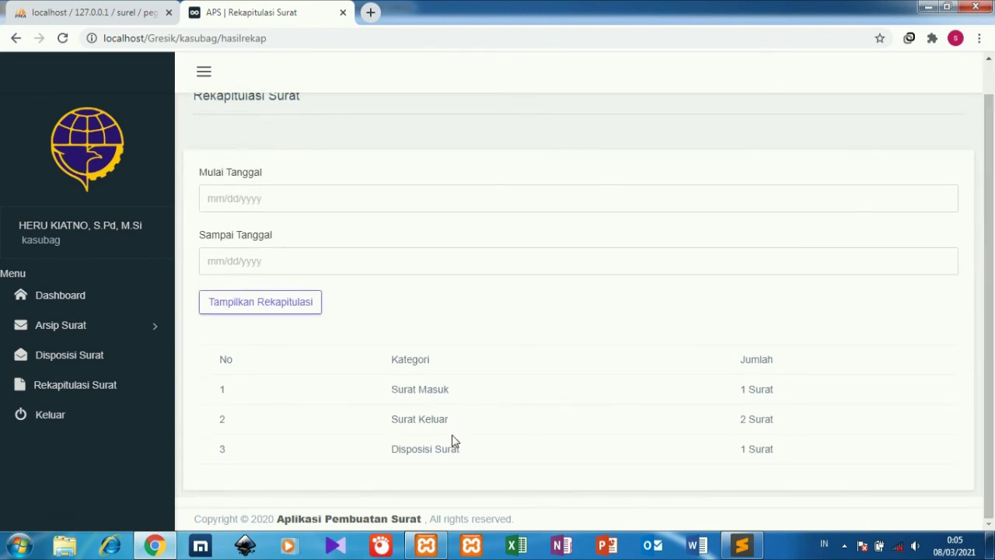
Log out of kasubag, select the Camat username in the credentials file, and return to login.
{"action": "left_click", "coordinate": [139, 306]}
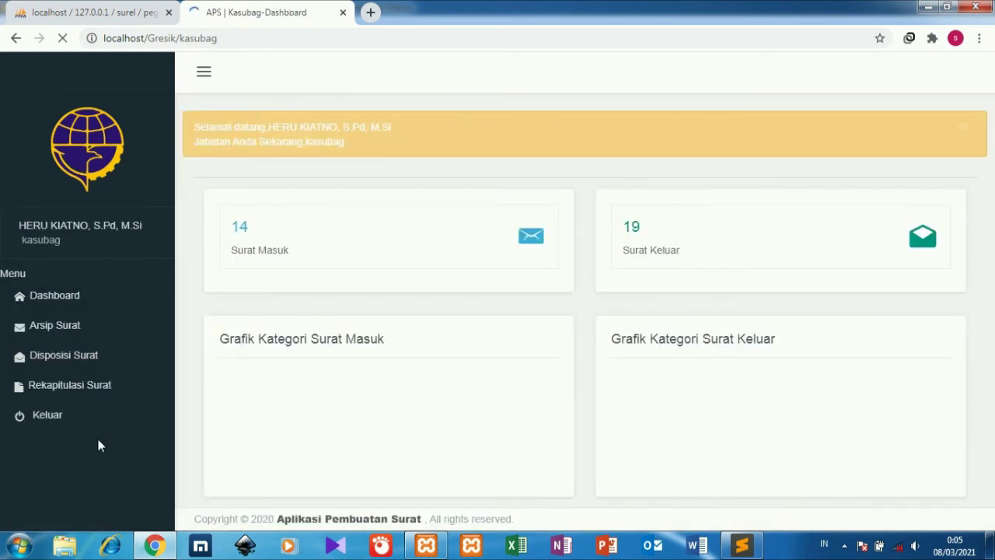
{"action": "left_click", "coordinate": [109, 427]}
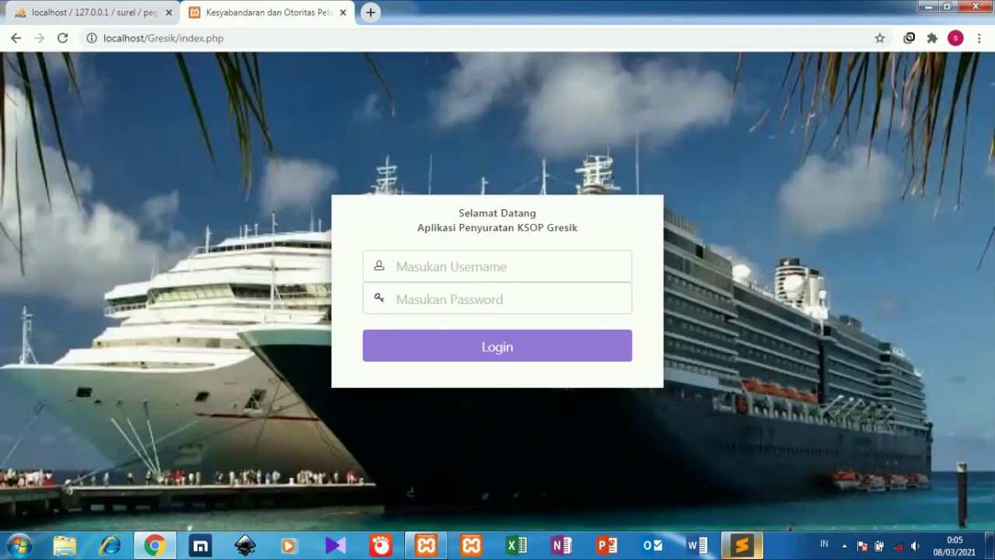
{"action": "left_click", "coordinate": [741, 544]}
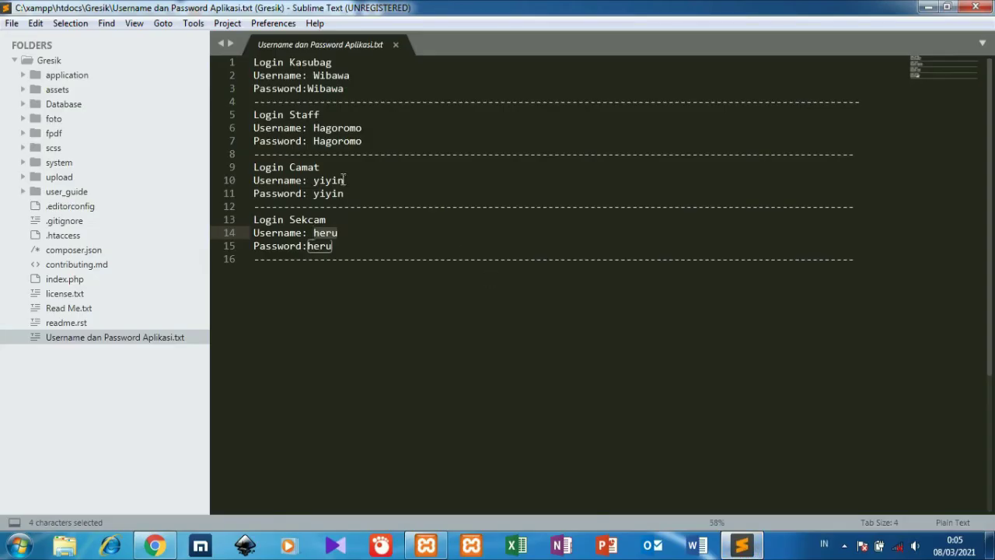
{"action": "left_click_drag", "start_coordinate": [344, 180], "coordinate": [314, 179]}
{"action": "key", "text": "ctrl+c"}
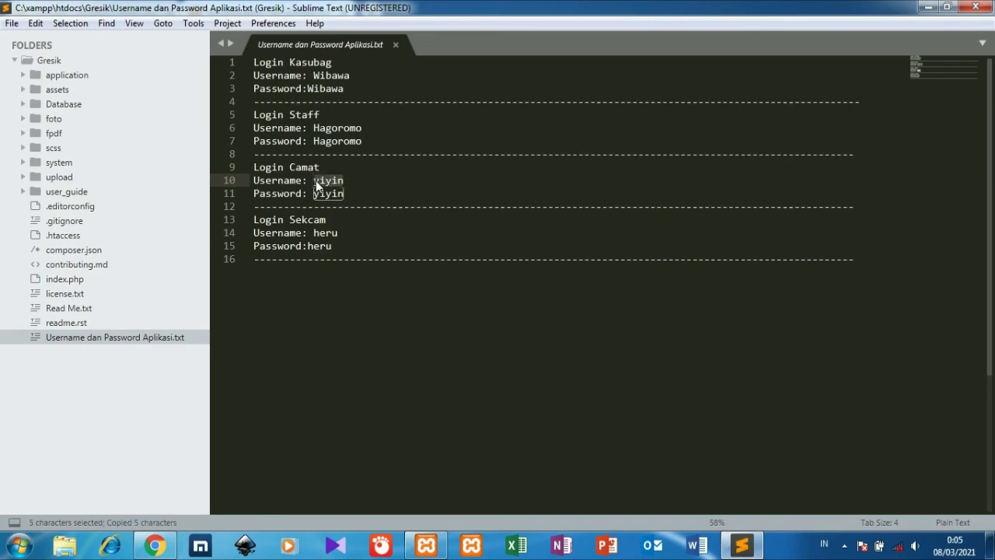
{"action": "left_click", "coordinate": [155, 544]}
{"action": "left_click", "coordinate": [406, 270]}
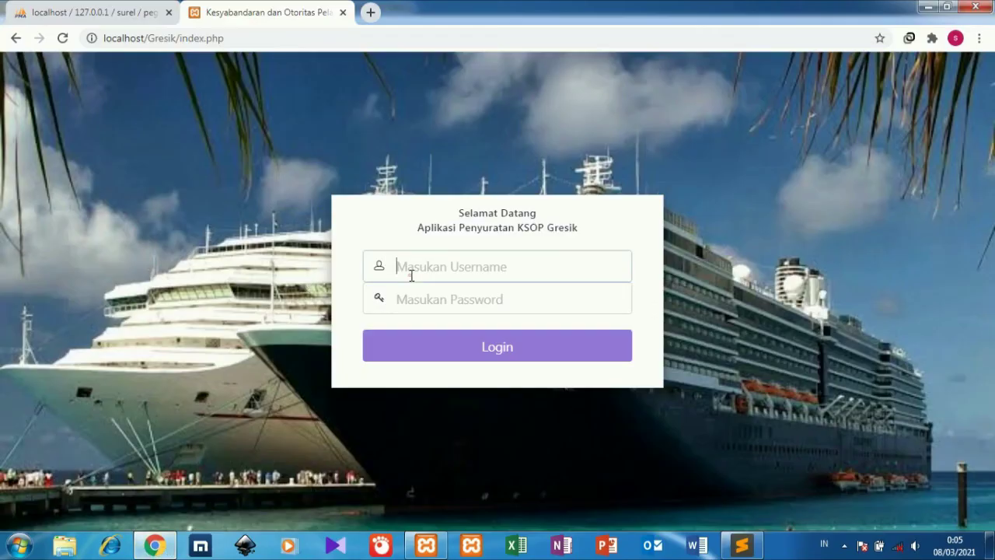
Log in as Kepala and view the disposition details for letter 1829.
{"action": "key", "text": "ctrl+v"}
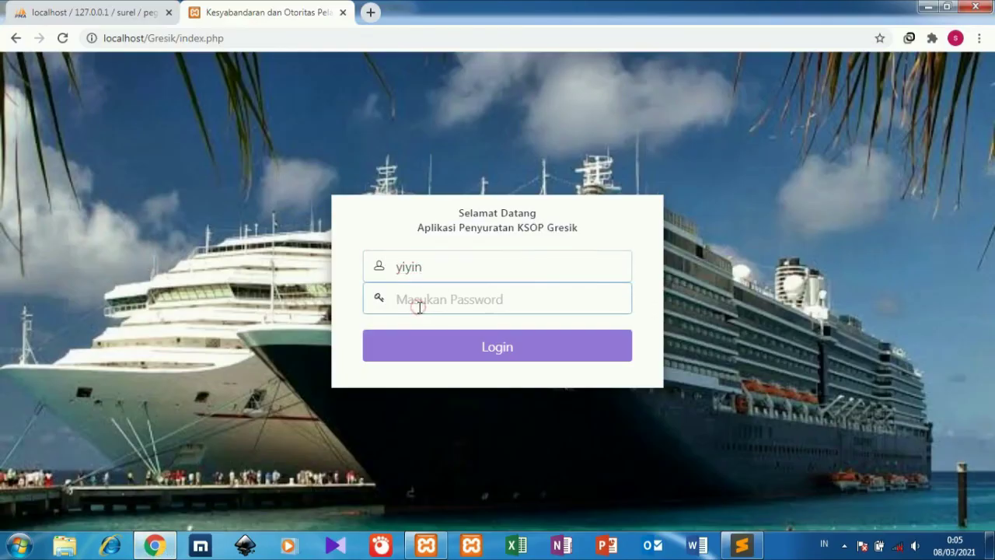
{"action": "key", "text": "ctrl+v"}
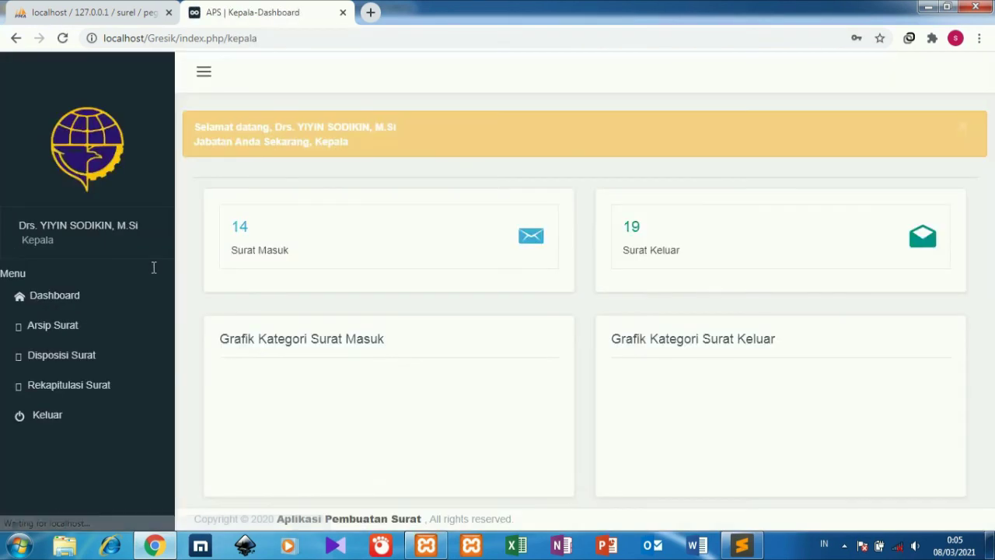
{"action": "left_click", "coordinate": [115, 332]}
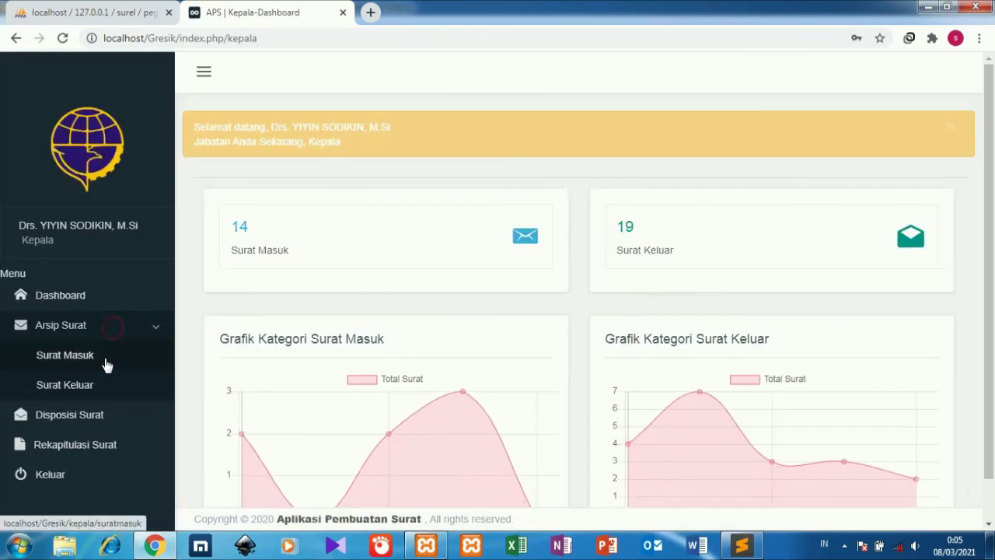
{"action": "left_click", "coordinate": [96, 427]}
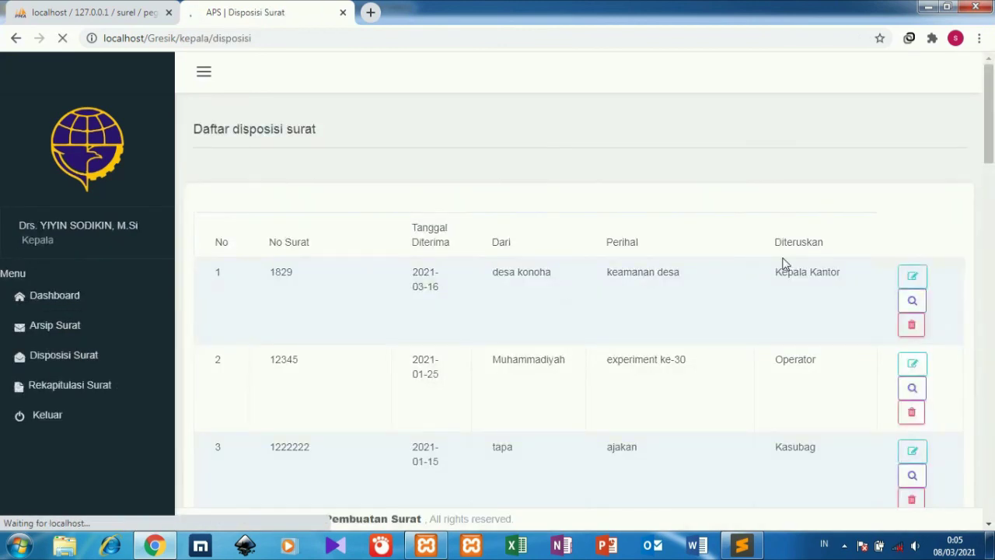
{"action": "left_click", "coordinate": [912, 303]}
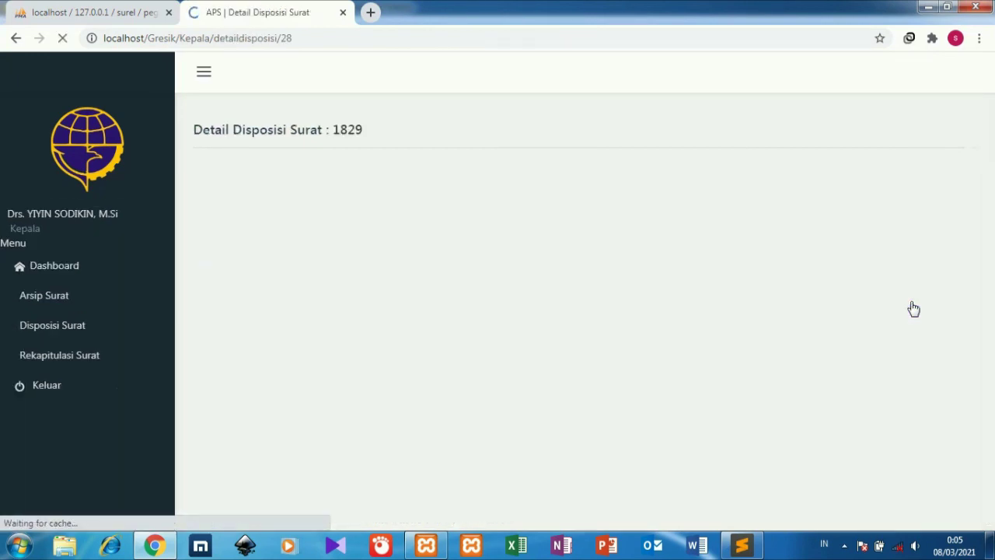
Review the disposition detail, then open the Surat Masuk incoming-letter archive.
{"action": "left_click_drag", "start_coordinate": [993, 174], "coordinate": [993, 344]}
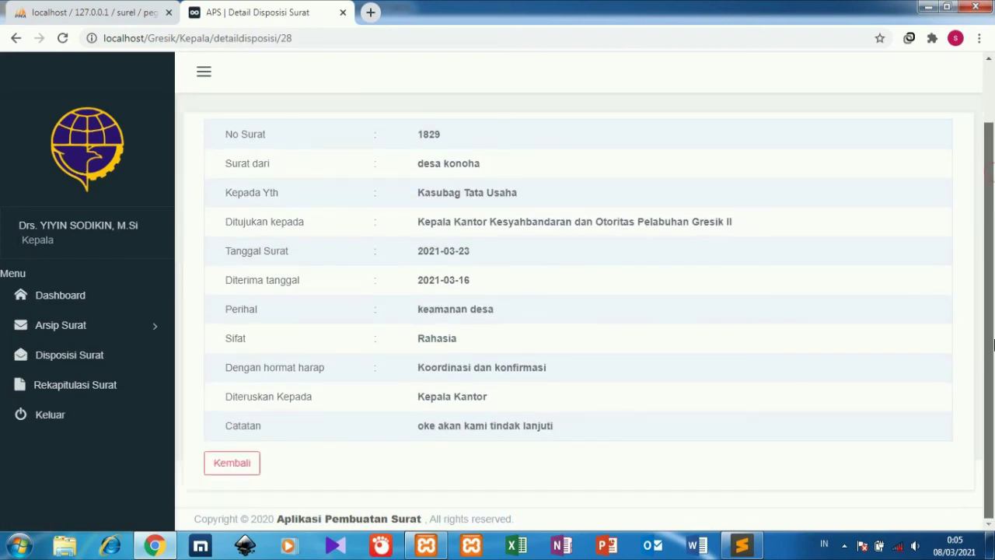
{"action": "scroll", "coordinate": [522, 342], "scroll_direction": "up", "scroll_amount": 1}
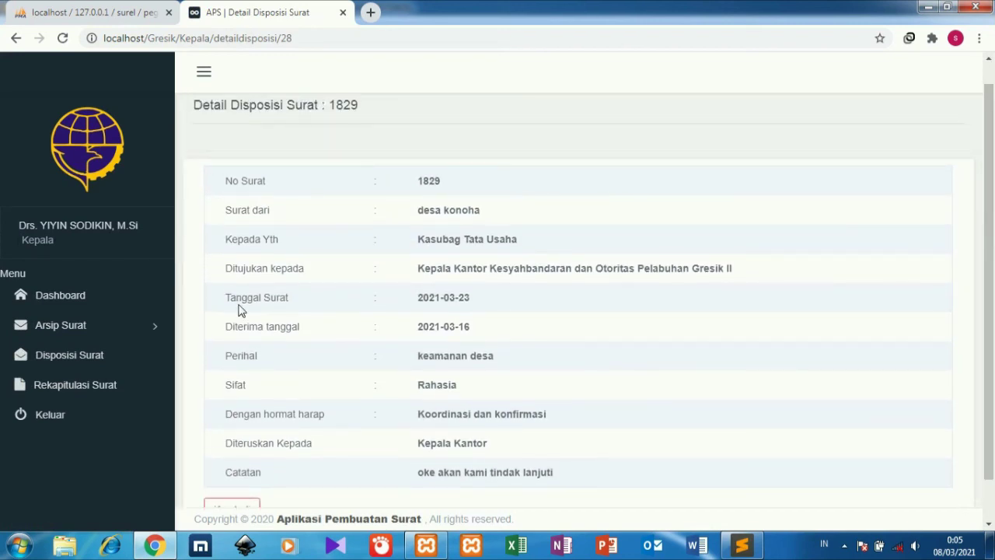
{"action": "left_click", "coordinate": [147, 326]}
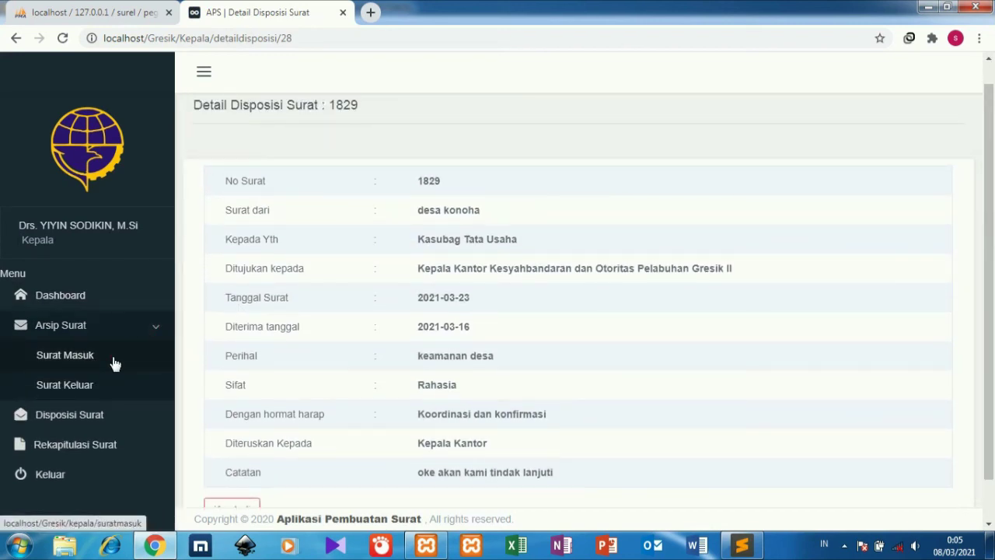
{"action": "left_click", "coordinate": [114, 363]}
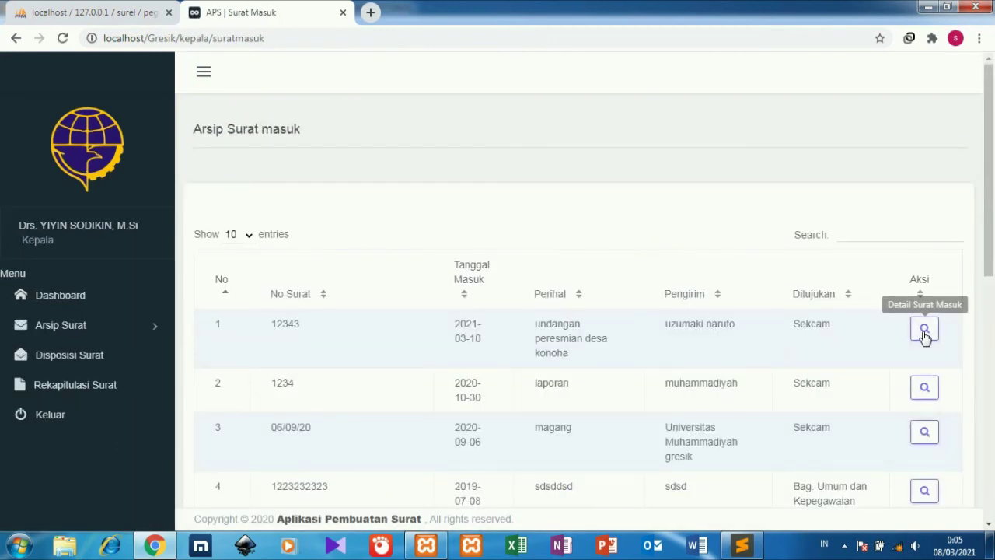
View the details of incoming letter 12343, then open the letter disposition list.
{"action": "left_click", "coordinate": [924, 328]}
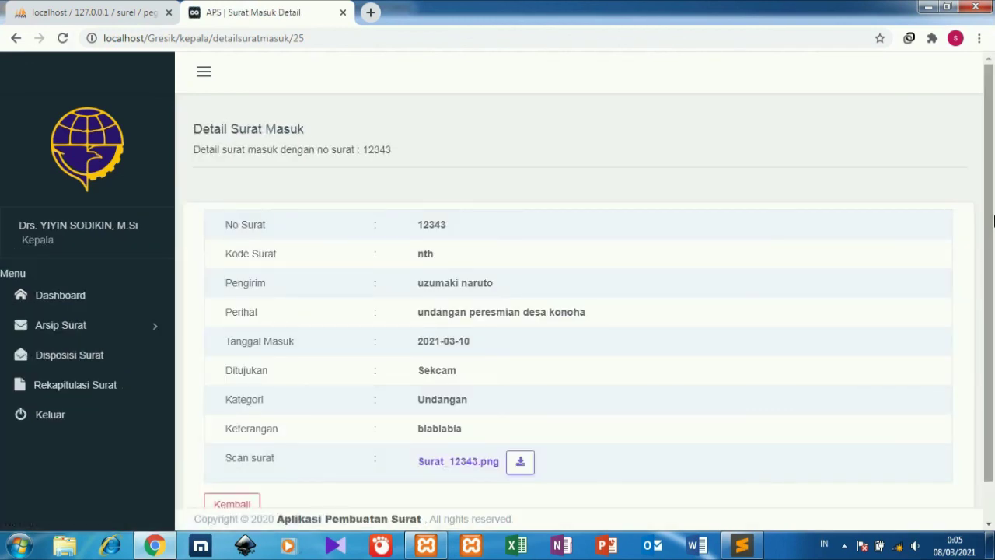
{"action": "scroll", "coordinate": [489, 339], "scroll_direction": "down", "scroll_amount": 1}
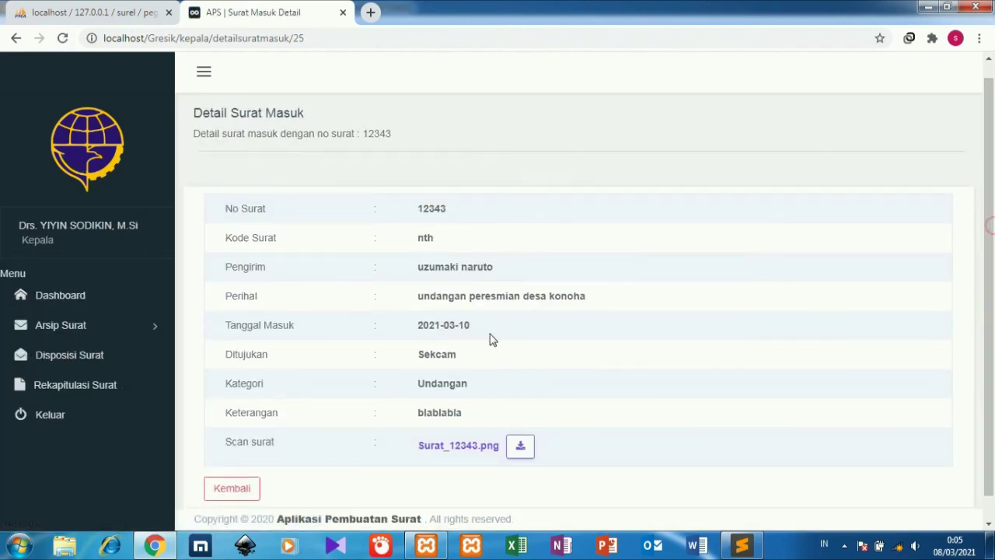
{"action": "left_click", "coordinate": [108, 333]}
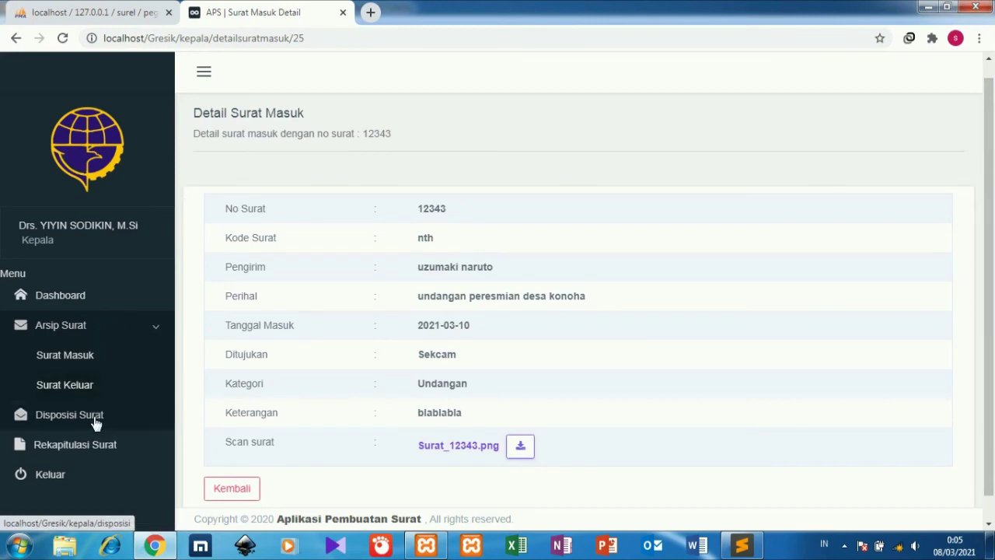
{"action": "left_click", "coordinate": [95, 421]}
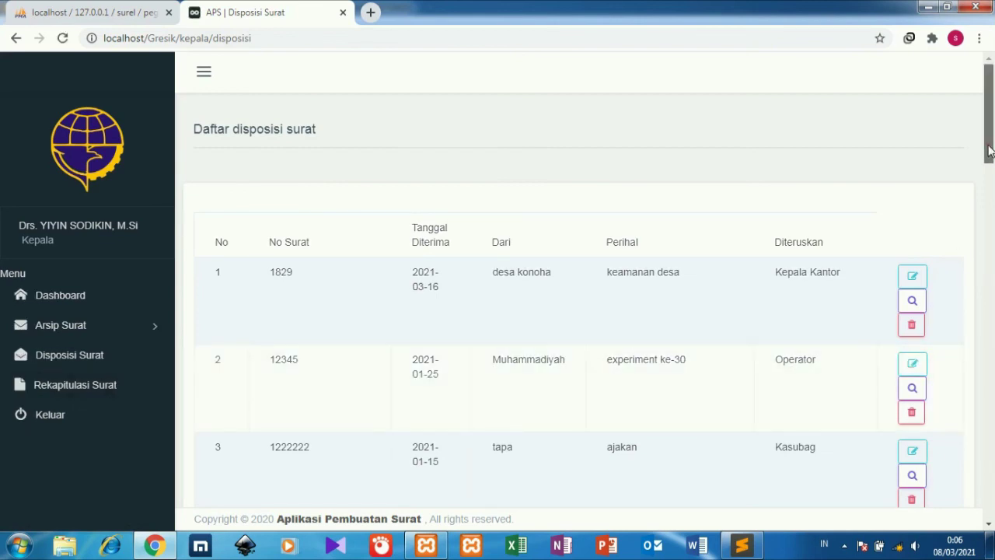
Open letter 5's disposition edit form, close it unsaved, and go to Rekapitulasi Surat.
{"action": "left_click_drag", "start_coordinate": [987, 152], "coordinate": [988, 412]}
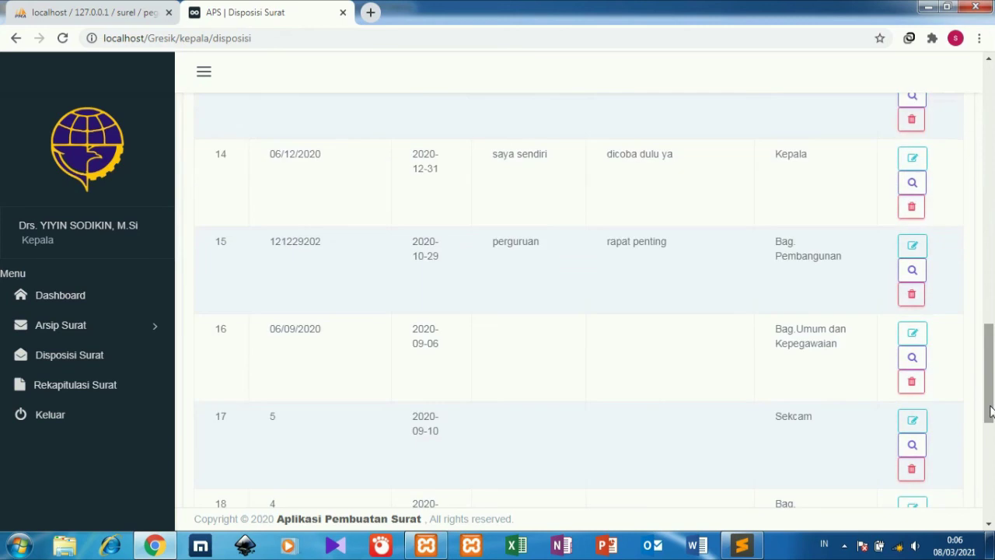
{"action": "left_click", "coordinate": [914, 421]}
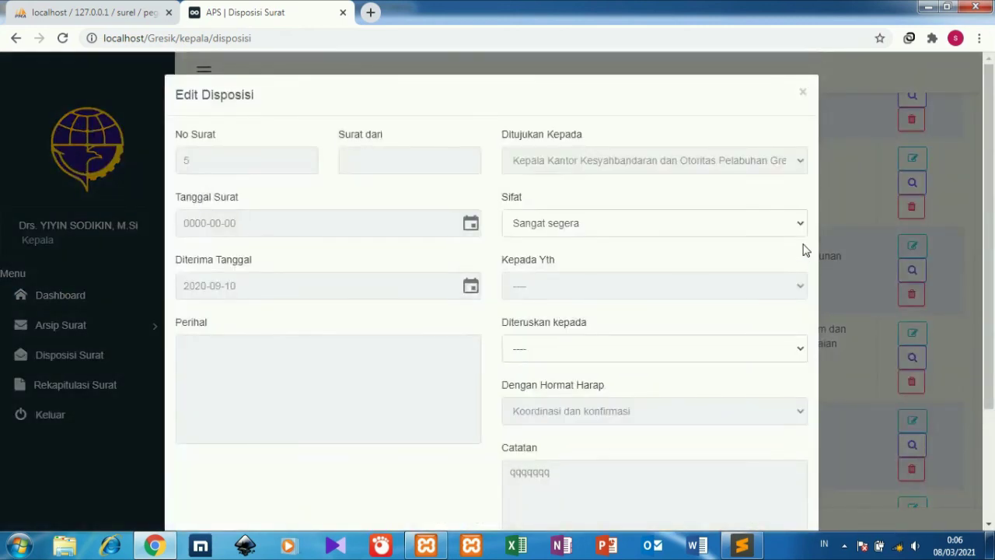
{"action": "left_click", "coordinate": [802, 93]}
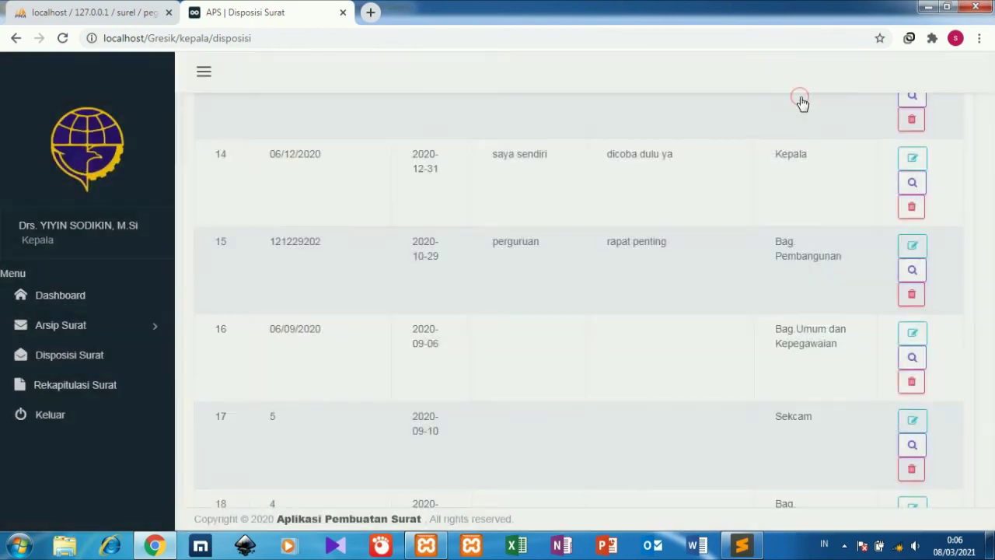
{"action": "left_click", "coordinate": [122, 395]}
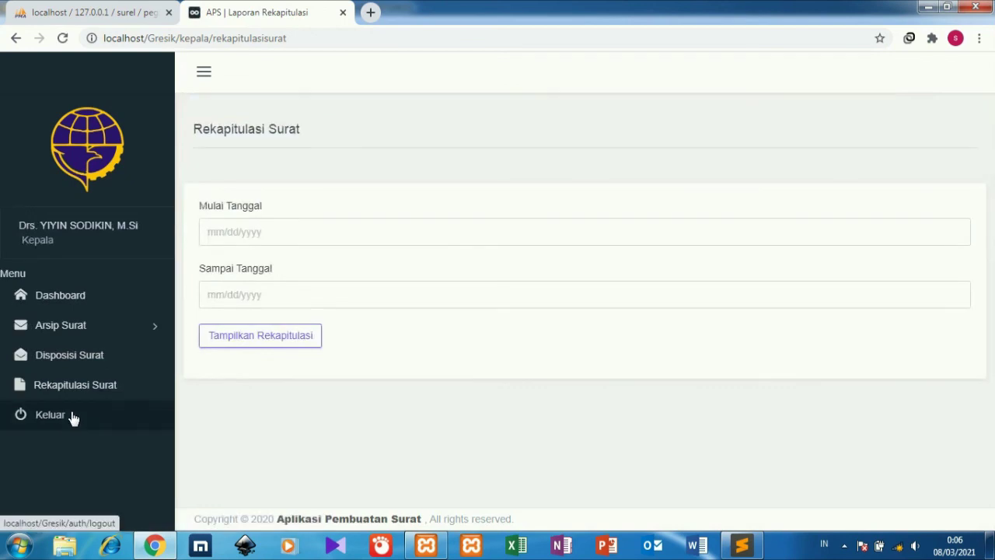
Log out of the Kepala account and copy the Kasubag username from the credentials file.
{"action": "left_click", "coordinate": [73, 415]}
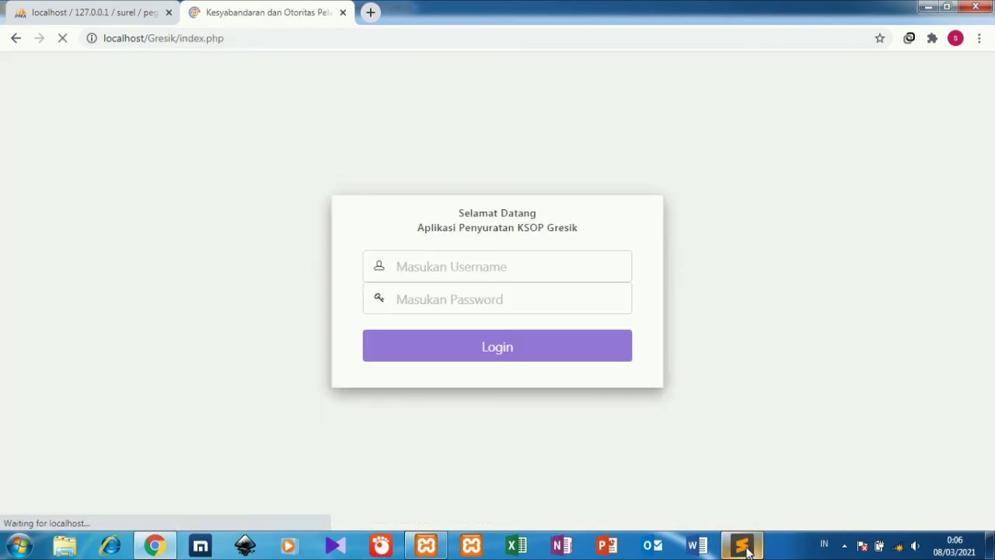
{"action": "left_click", "coordinate": [743, 546]}
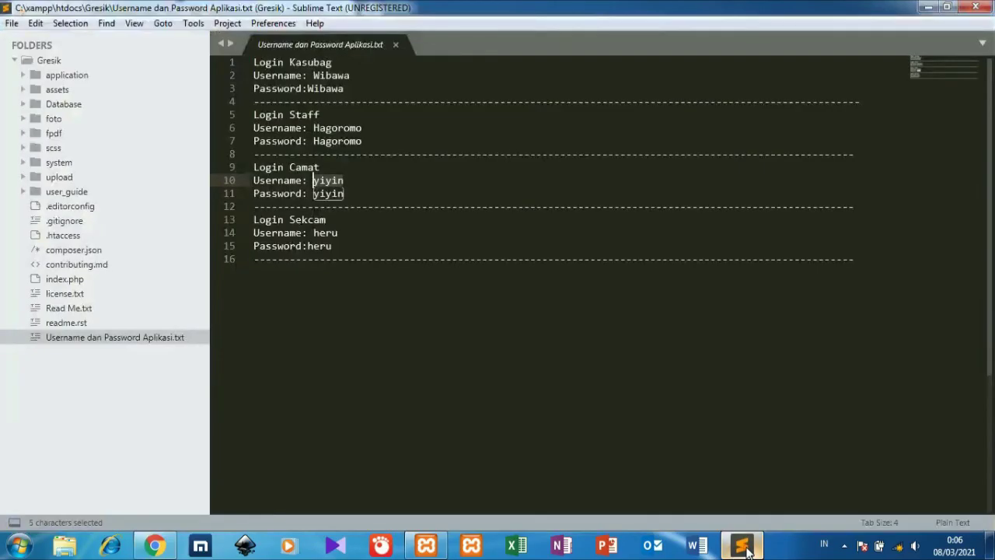
{"action": "left_click_drag", "start_coordinate": [362, 127], "coordinate": [318, 127]}
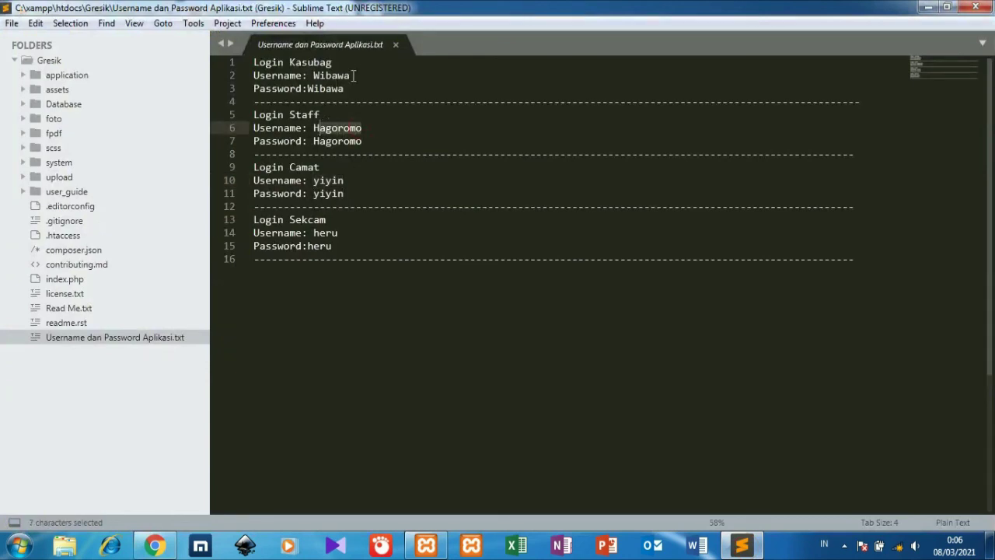
{"action": "left_click_drag", "start_coordinate": [354, 76], "coordinate": [326, 75]}
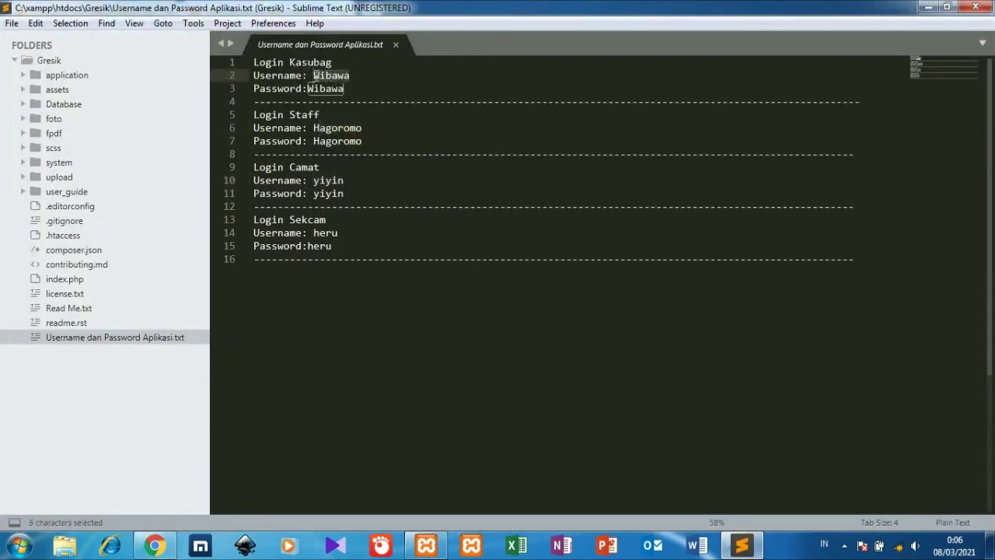
{"action": "key", "text": "ctrl+c"}
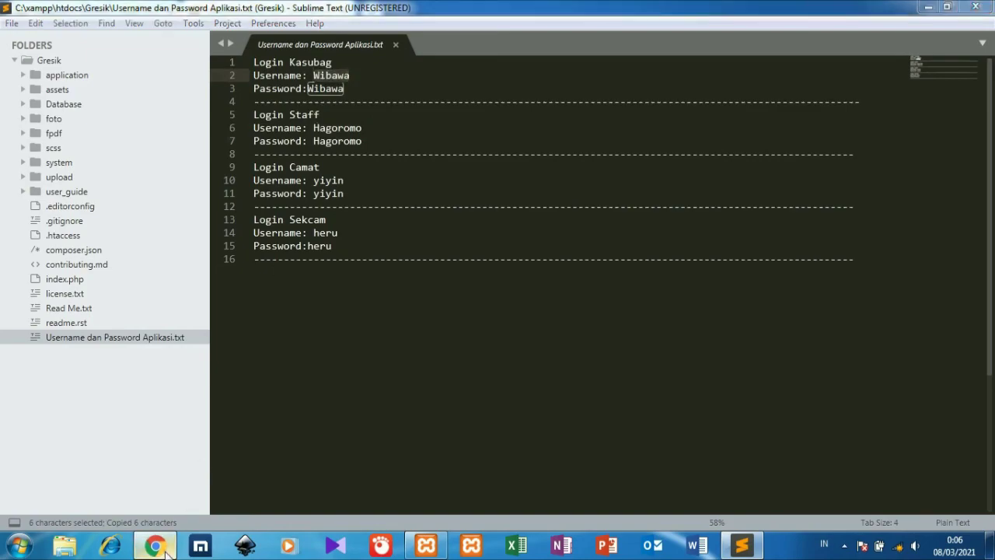
Fill the browser login form with the Kasubag username and the account password.
{"action": "left_click", "coordinate": [155, 546]}
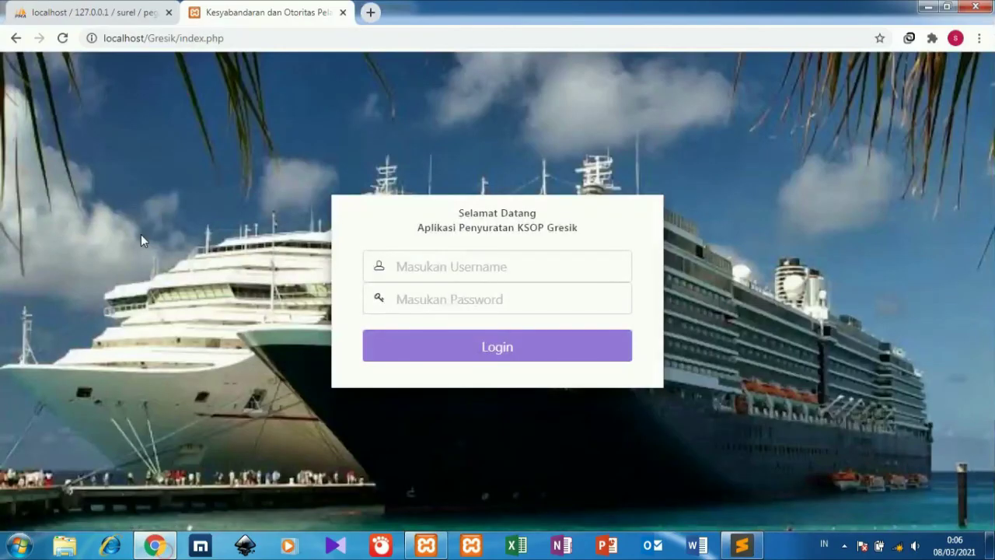
{"action": "left_click", "coordinate": [411, 265]}
{"action": "key", "text": "ctrl+v"}
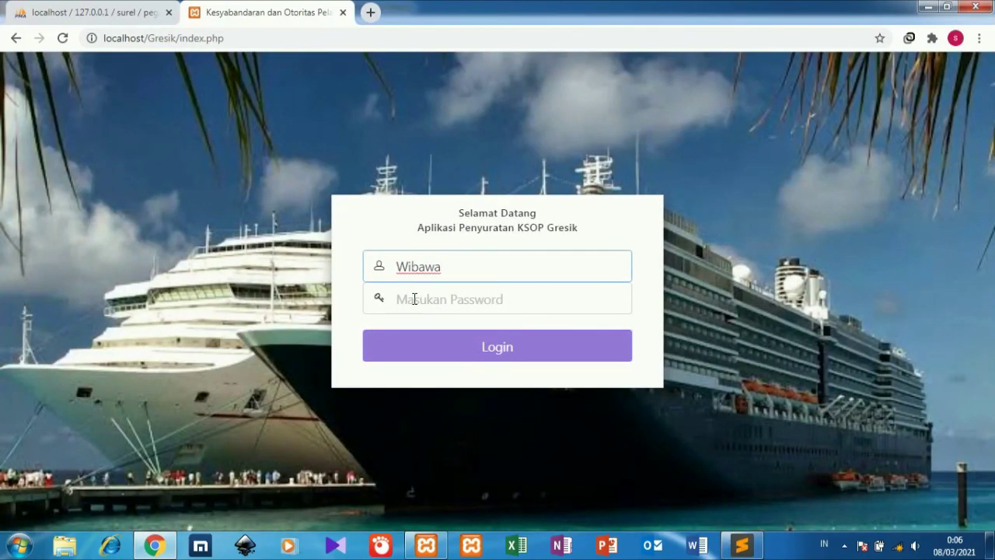
{"action": "left_click", "coordinate": [414, 299]}
{"action": "key", "text": "ctrl+v"}
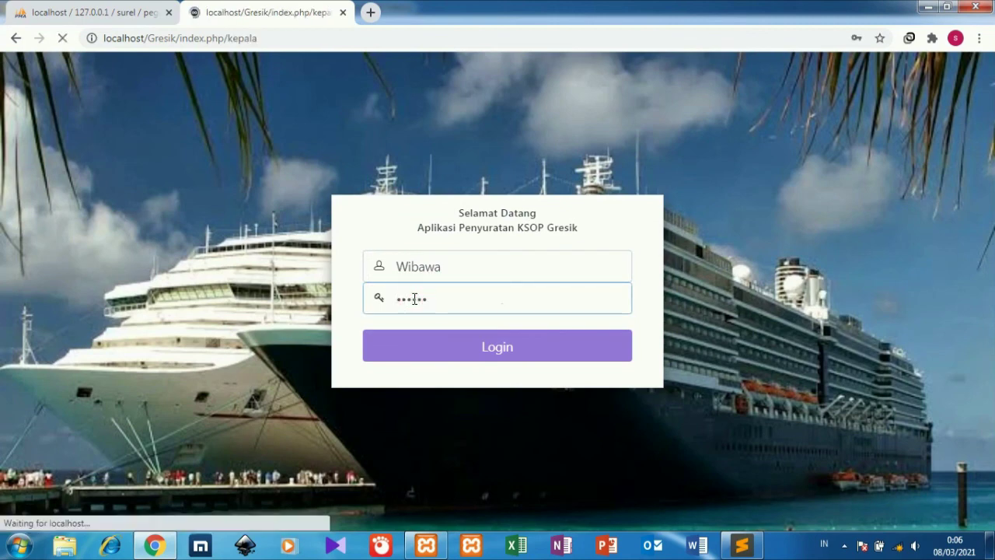